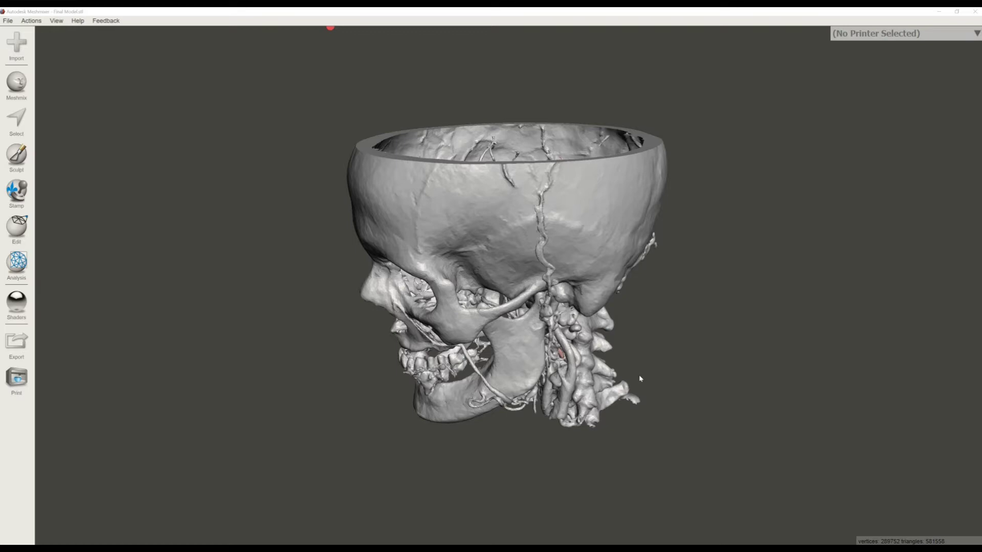
# Orbit the skull to inspect the open cranium from front, rear and above
pyautogui.moveTo(350, 228); pyautogui.dragTo(518, 199, button='right')
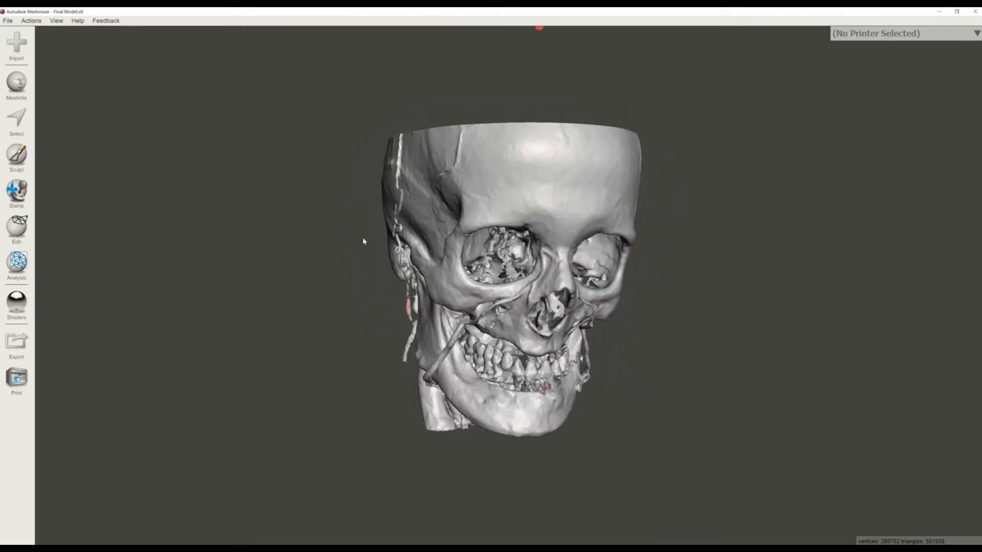
pyautogui.moveTo(363, 238); pyautogui.dragTo(589, 265, button='right')
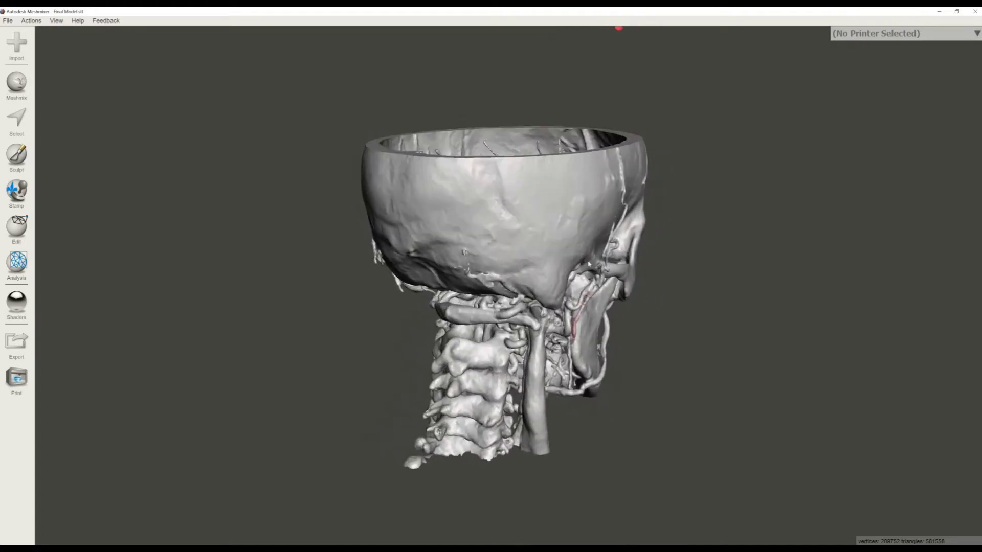
pyautogui.moveTo(682, 253); pyautogui.dragTo(669, 338, button='right')
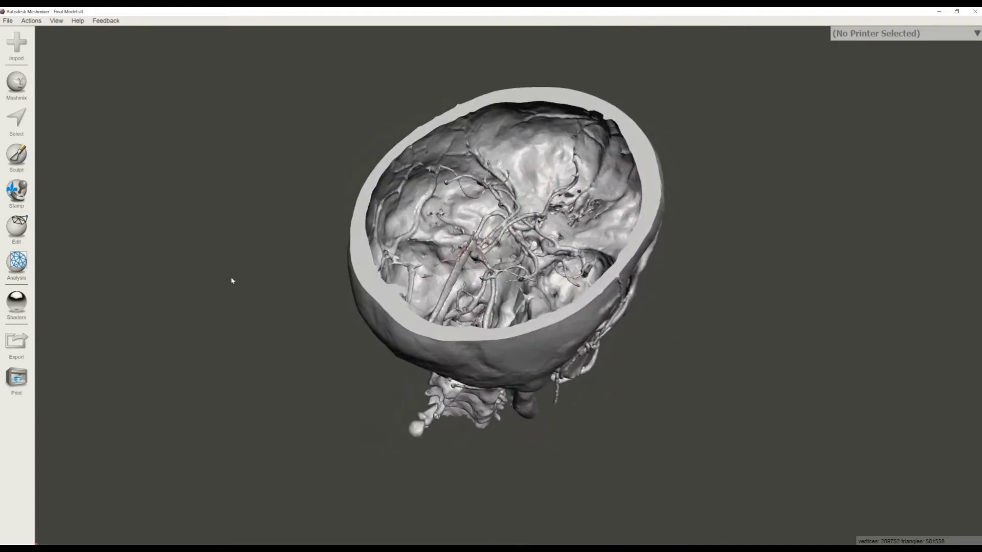
pyautogui.moveTo(297, 280); pyautogui.dragTo(222, 28, button='right')
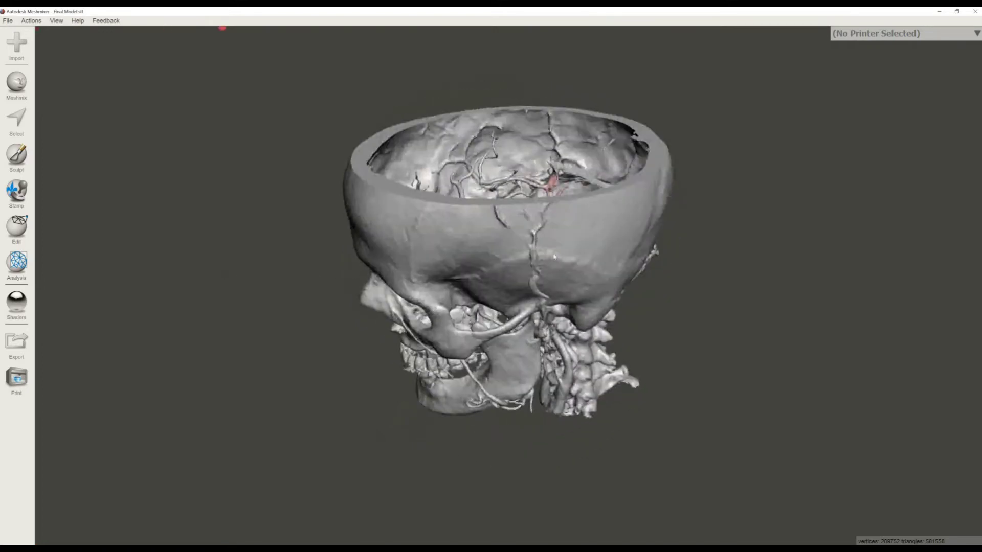
pyautogui.moveTo(221, 27)
pyautogui.mouseDown(button='right')
pyautogui.moveTo(465, 29)
pyautogui.moveTo(37, 29)
pyautogui.moveTo(636, 28)
pyautogui.moveTo(309, 28)
pyautogui.moveTo(620, 29)
pyautogui.moveTo(385, 28)
pyautogui.mouseUp(button='right')
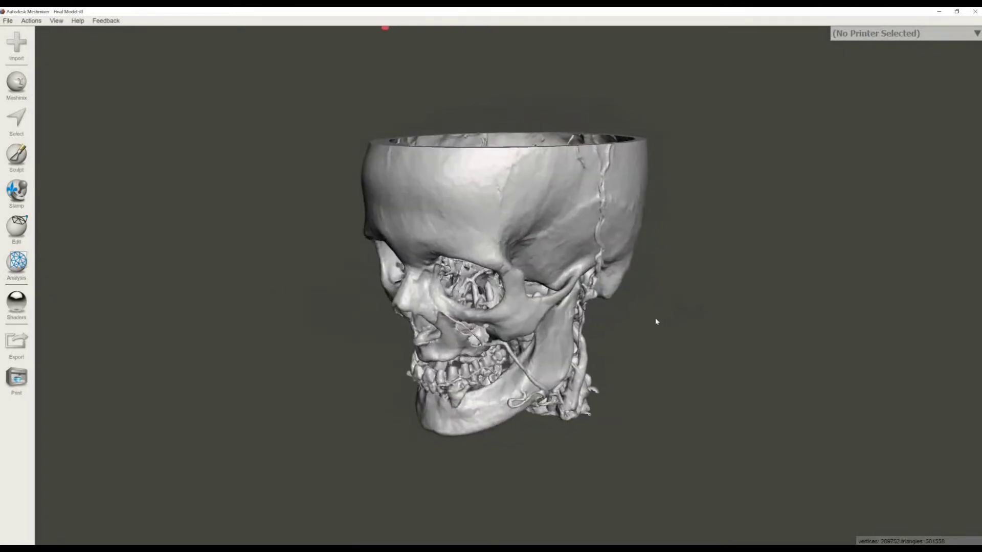
# Switch to the misc slides PowerPoint deck and show the Workflow overview slide
pyautogui.click(939, 12)
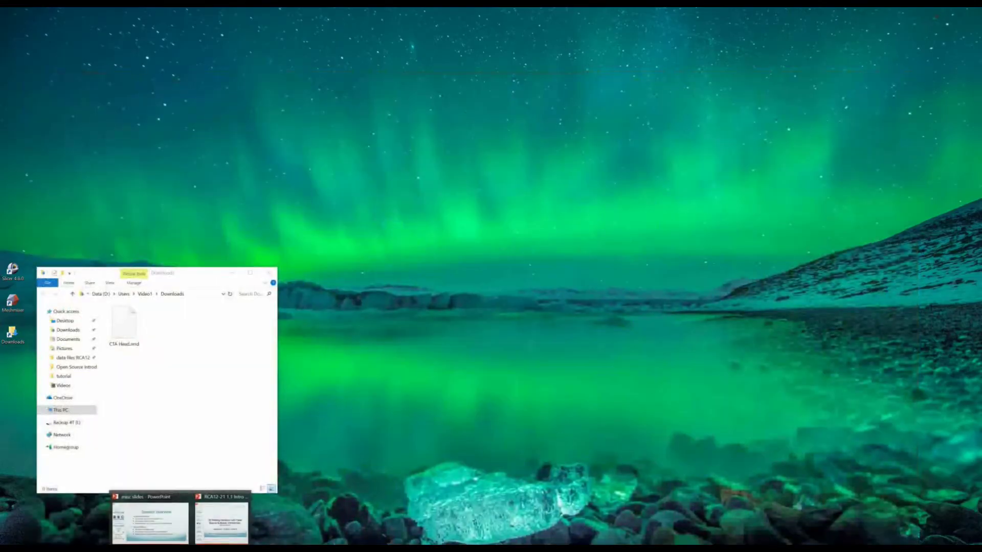
pyautogui.click(170, 534)
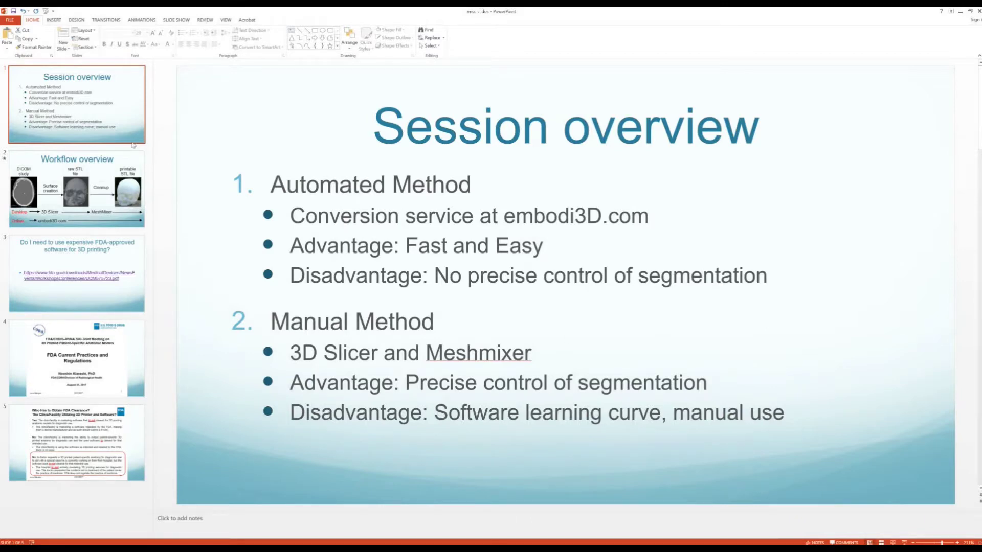
pyautogui.click(121, 160)
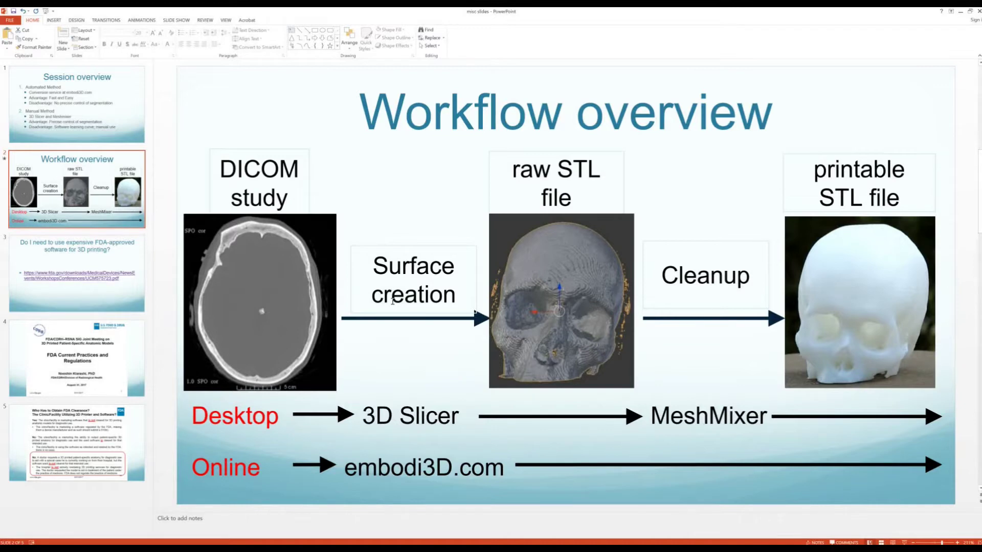
pyautogui.click(135, 337)
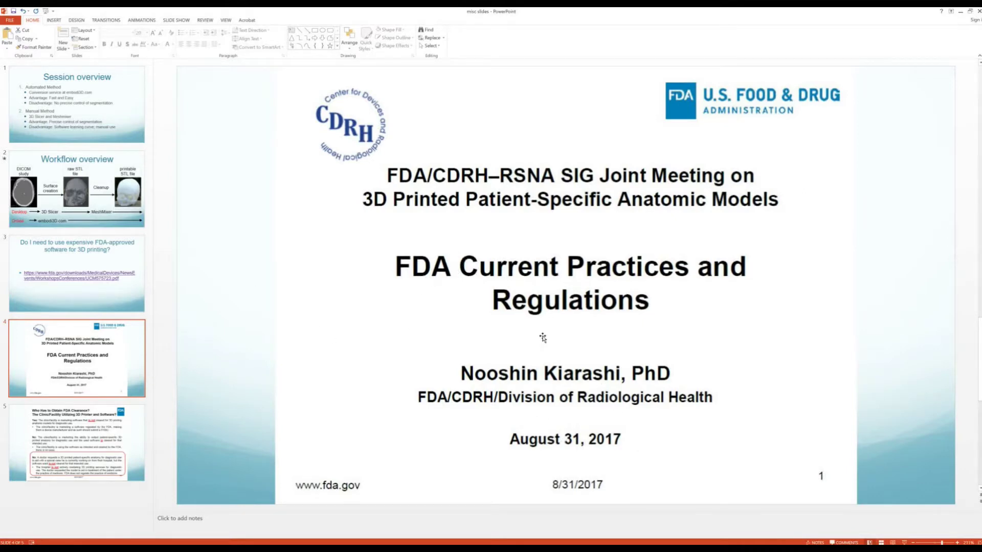
# Go past the FDA-approved software slide to slide 5, 'Who Has to Obtain FDA Clearance?'
pyautogui.click(122, 302)
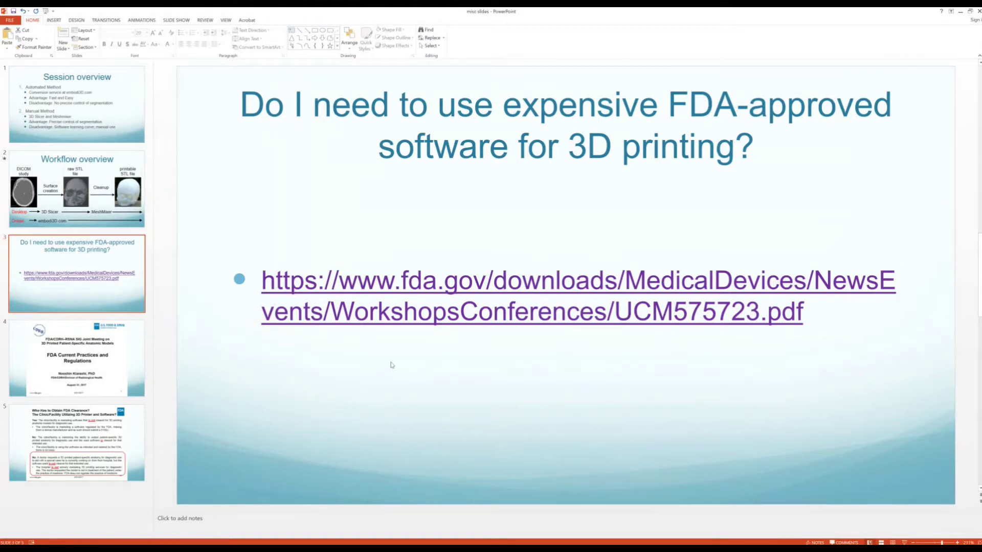
pyautogui.click(128, 435)
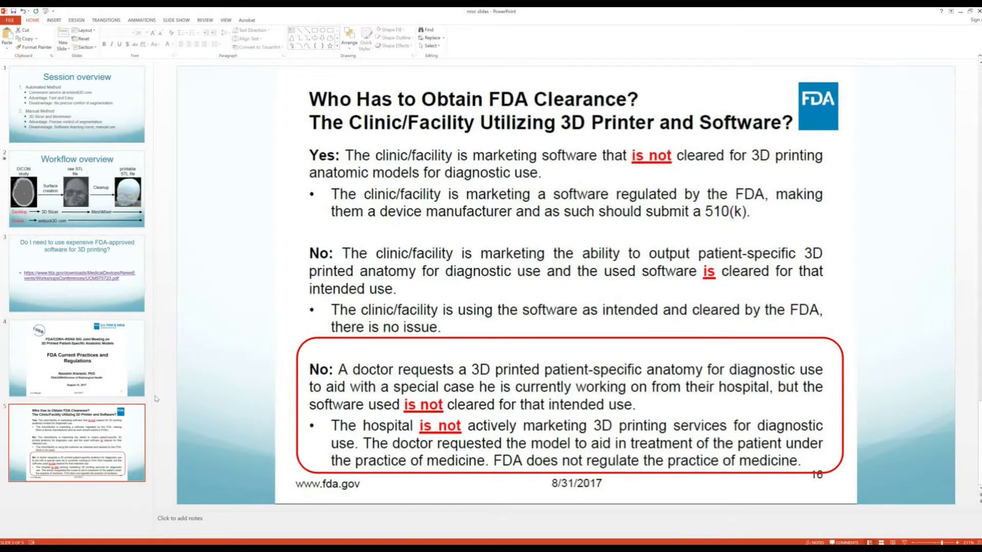
# Return to slide 3, then minimize PowerPoint to reveal the Downloads folder
pyautogui.click(107, 287)
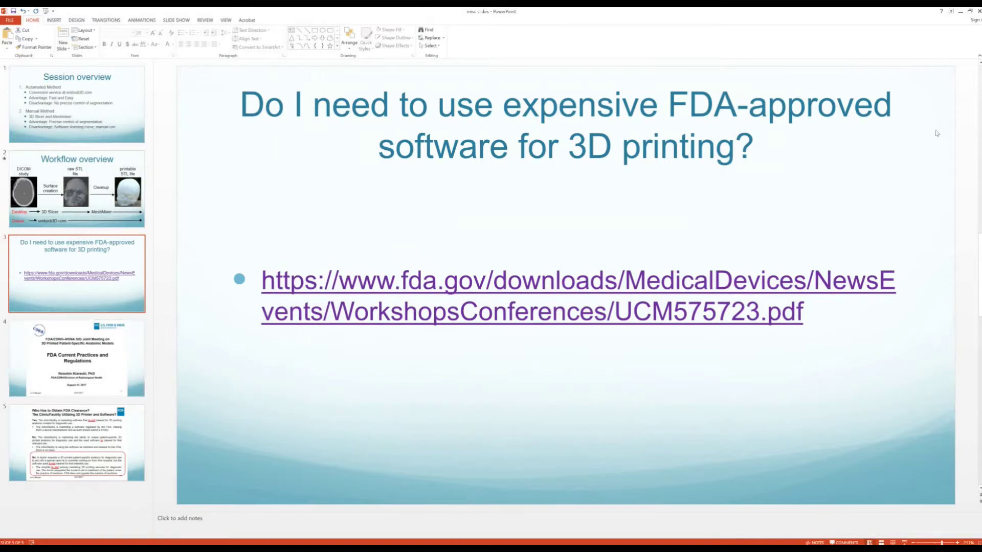
pyautogui.click(960, 11)
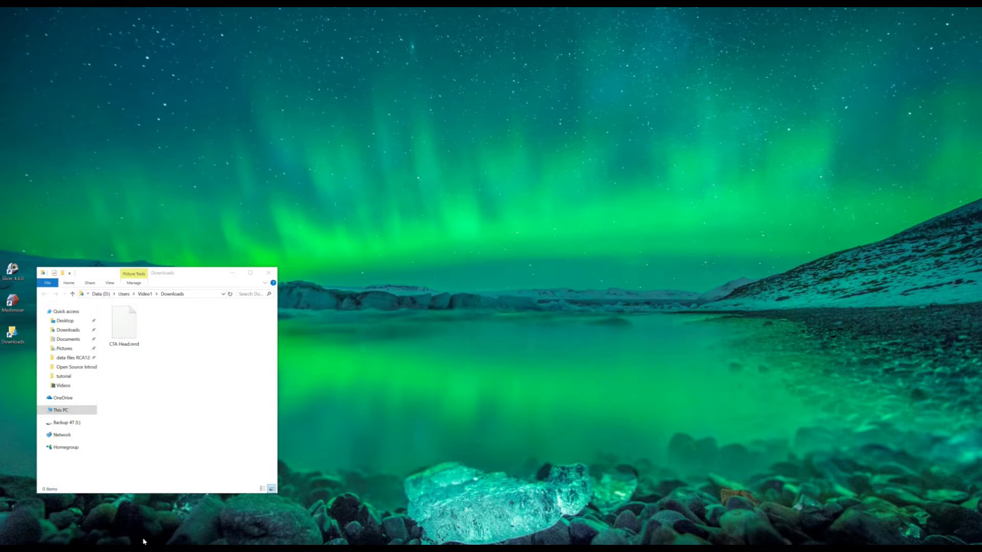
# Confirm the 43.0 MB CTA Head.nrrd from embodi3D is in Downloads, then minimize Chrome
pyautogui.hotkey('alt', 'Tab')
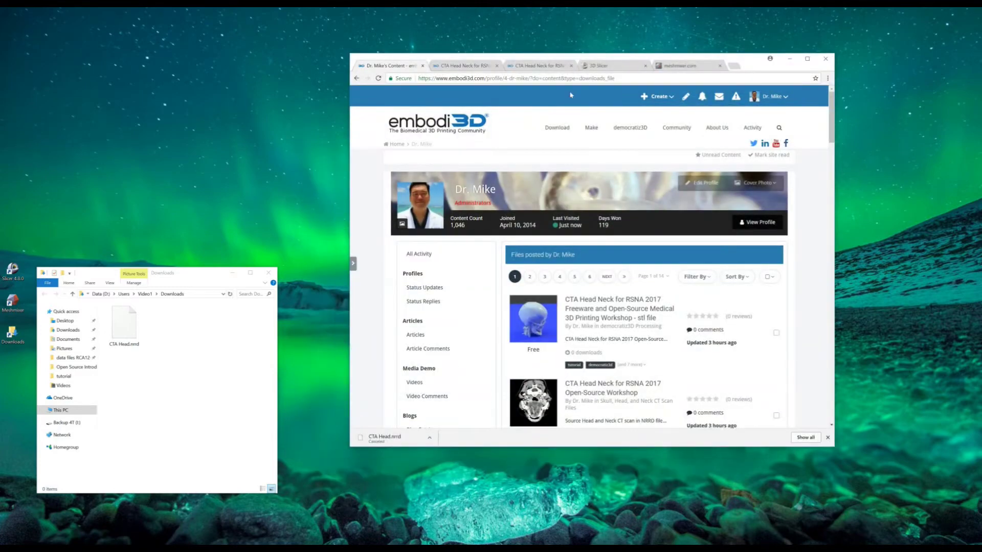
pyautogui.click(443, 65)
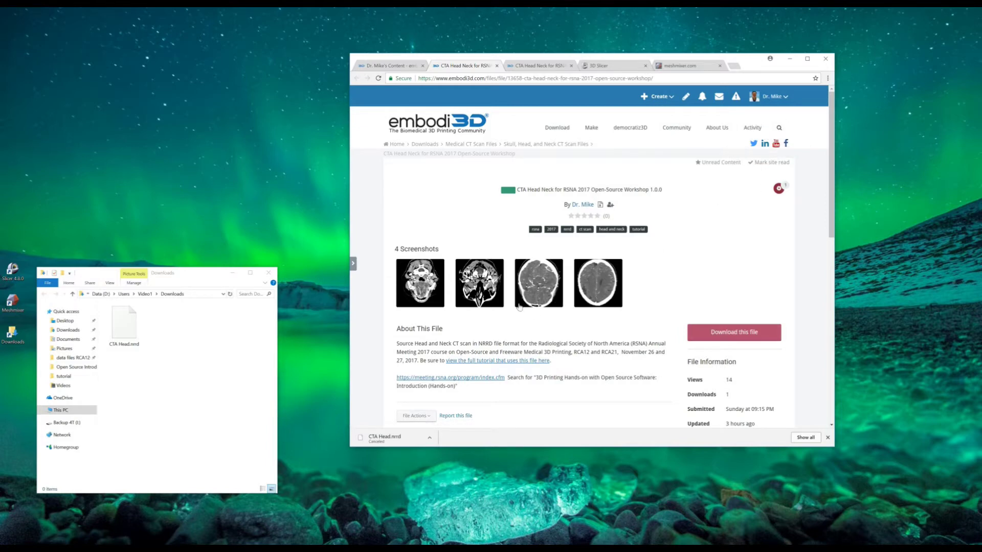
pyautogui.scroll(-1, 520, 307)
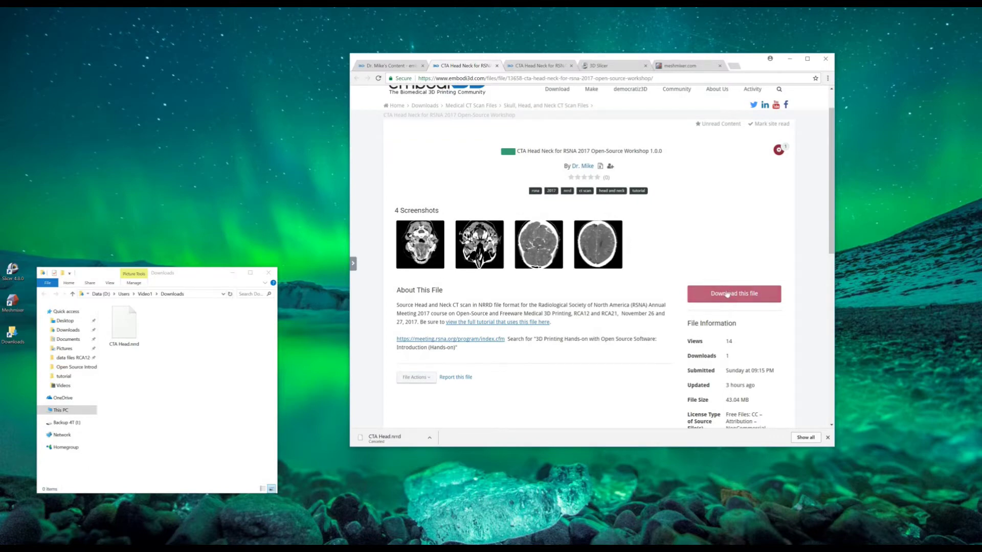
pyautogui.click(124, 326)
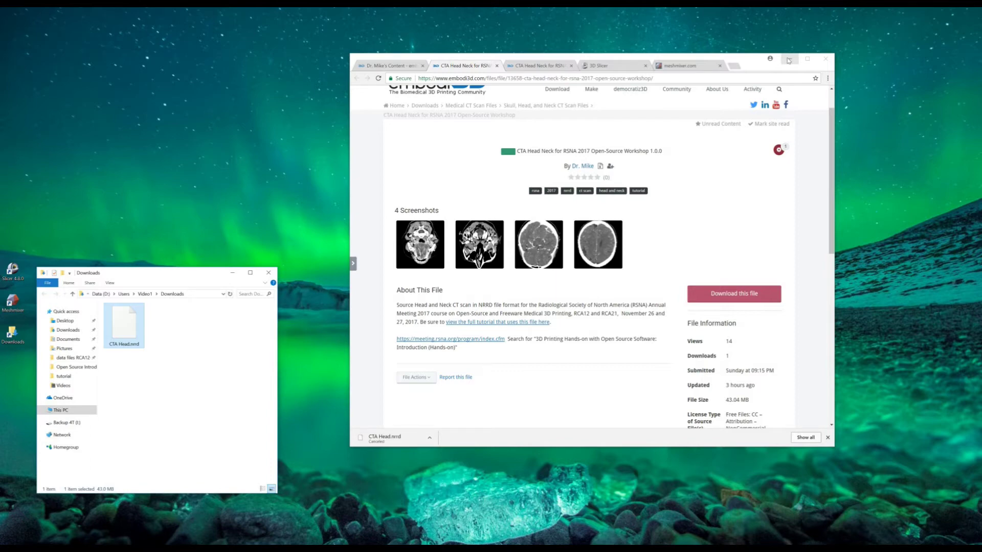
pyautogui.click(788, 60)
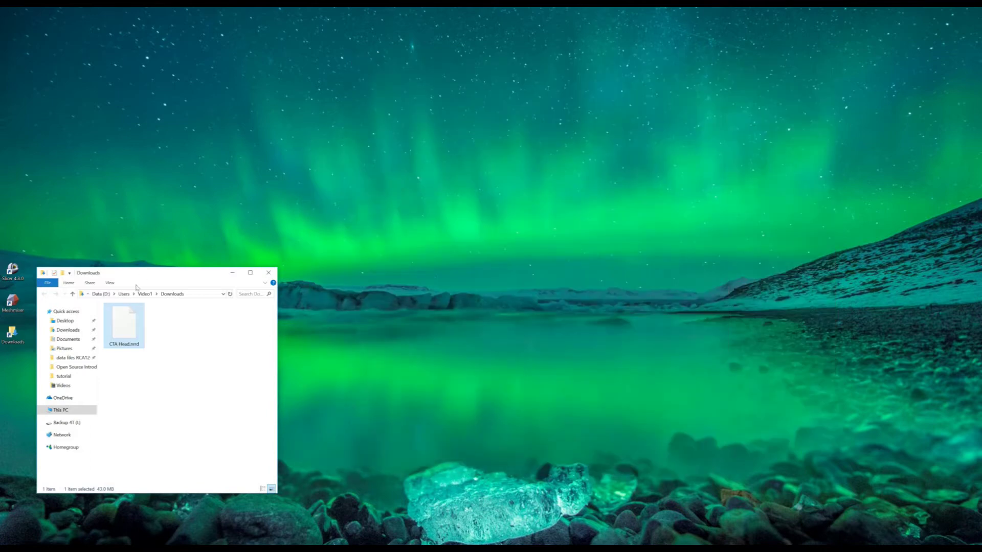
# Open the slicer.org Download Slicer4 page and scroll to the Windows, Mac and Linux installers
pyautogui.moveTo(155, 278); pyautogui.dragTo(163, 277)
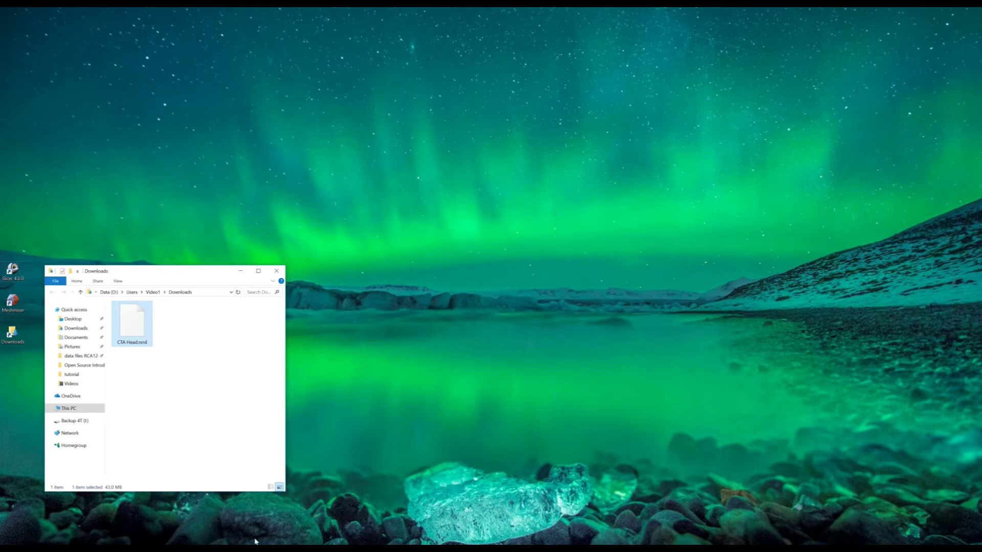
pyautogui.click(150, 541)
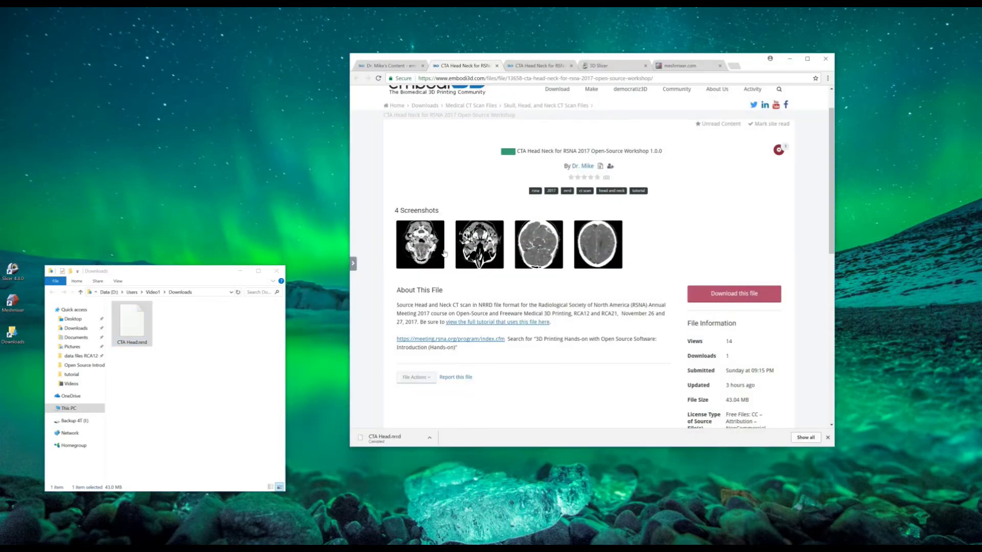
pyautogui.click(789, 59)
pyautogui.click(151, 541)
pyautogui.click(621, 67)
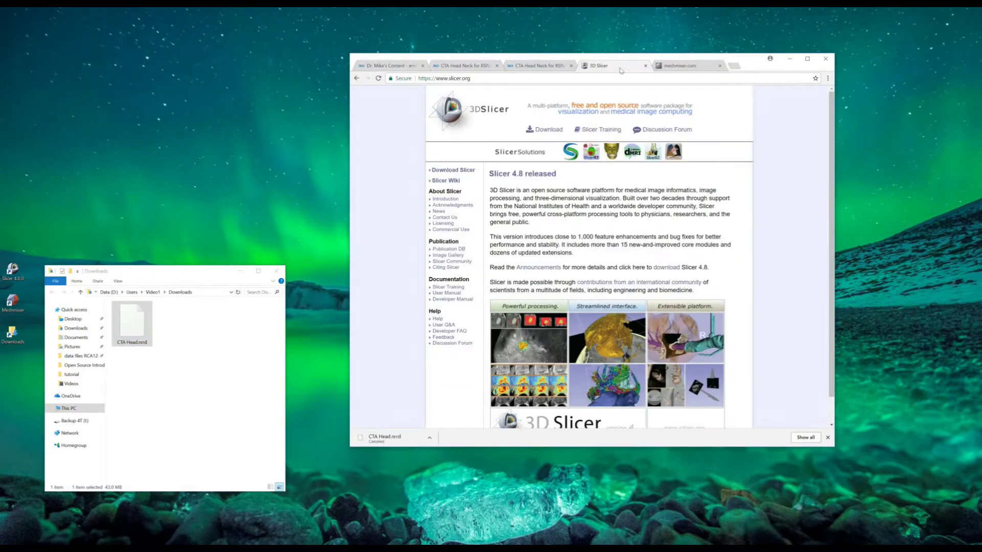
pyautogui.click(549, 131)
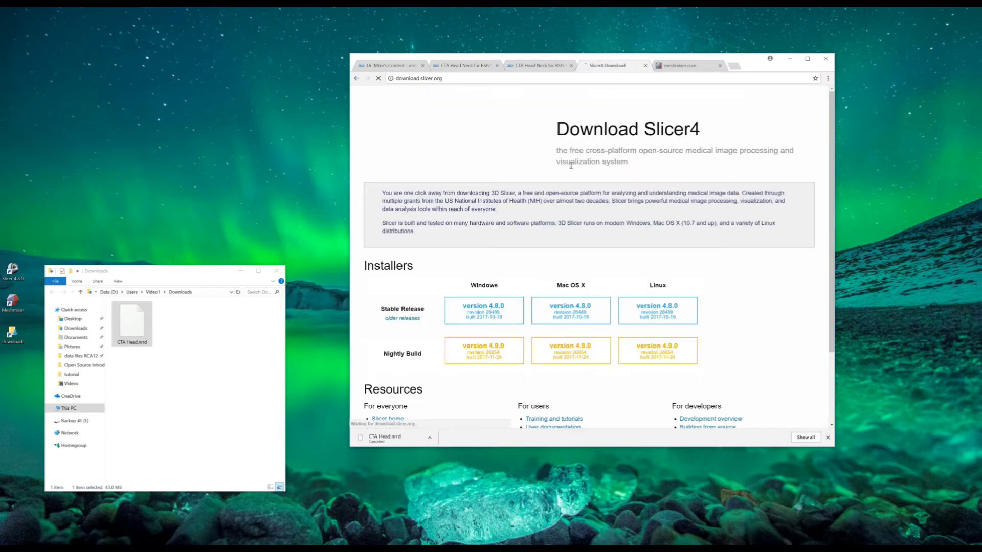
pyautogui.scroll(-2, 579, 292)
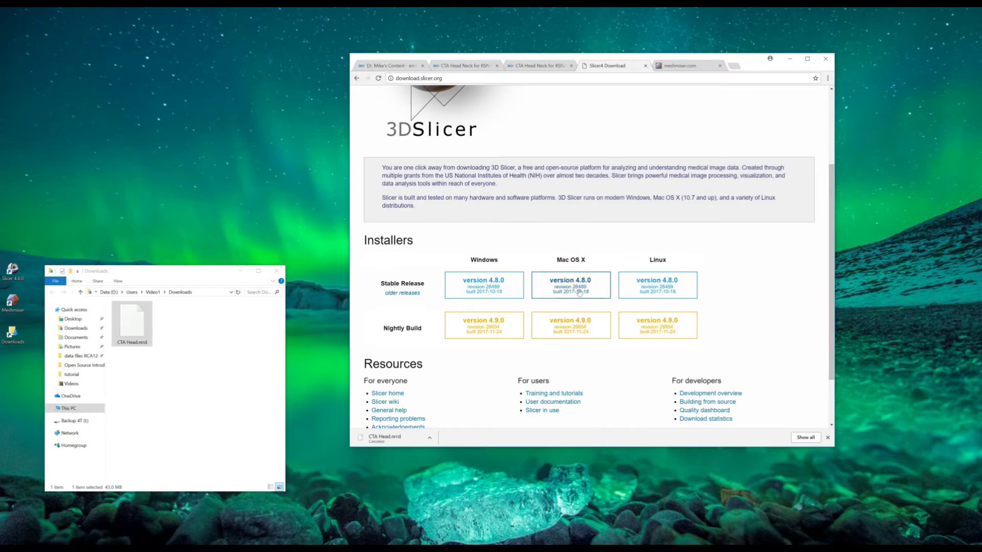
pyautogui.click(793, 62)
# Launch 3D Slicer 4.8.0 and drag CTA Head.nrrd from Downloads into a slice view to load it
pyautogui.doubleClick(13, 269)
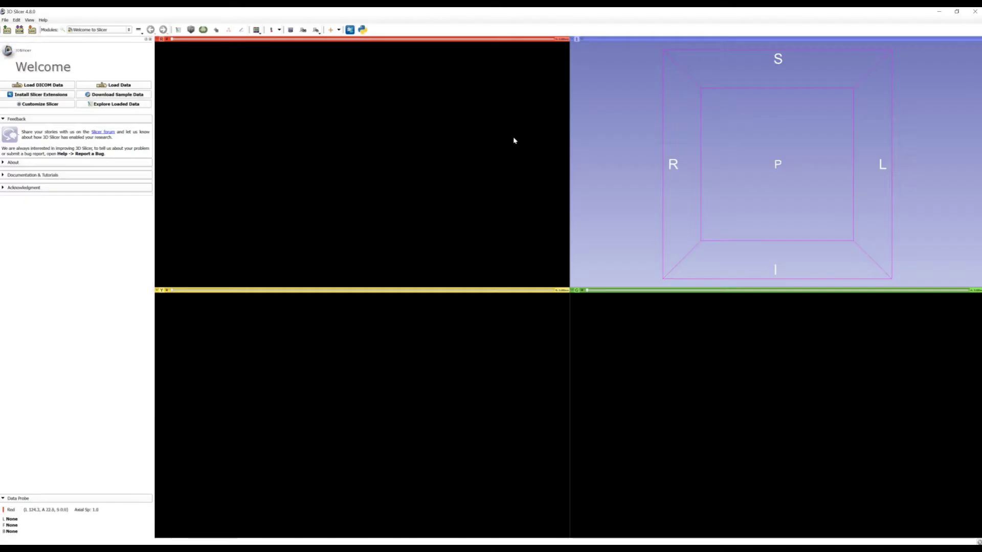
pyautogui.click(956, 11)
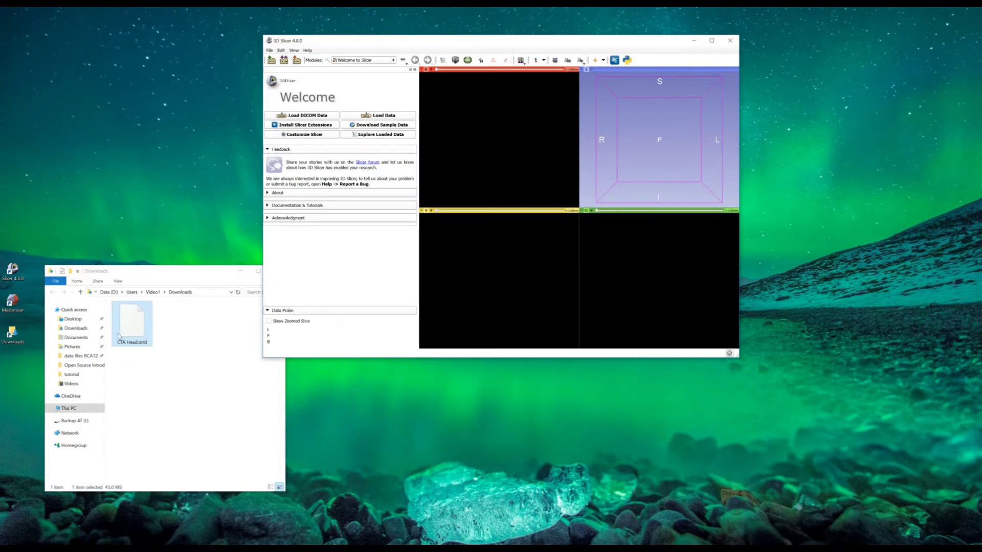
pyautogui.click(130, 327)
pyautogui.moveTo(143, 328); pyautogui.dragTo(499, 266)
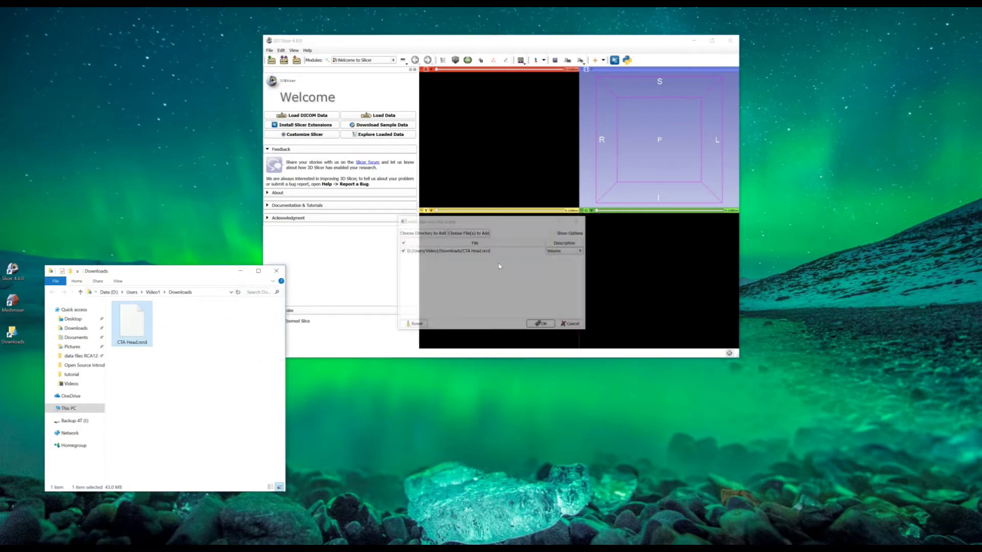
pyautogui.click(541, 322)
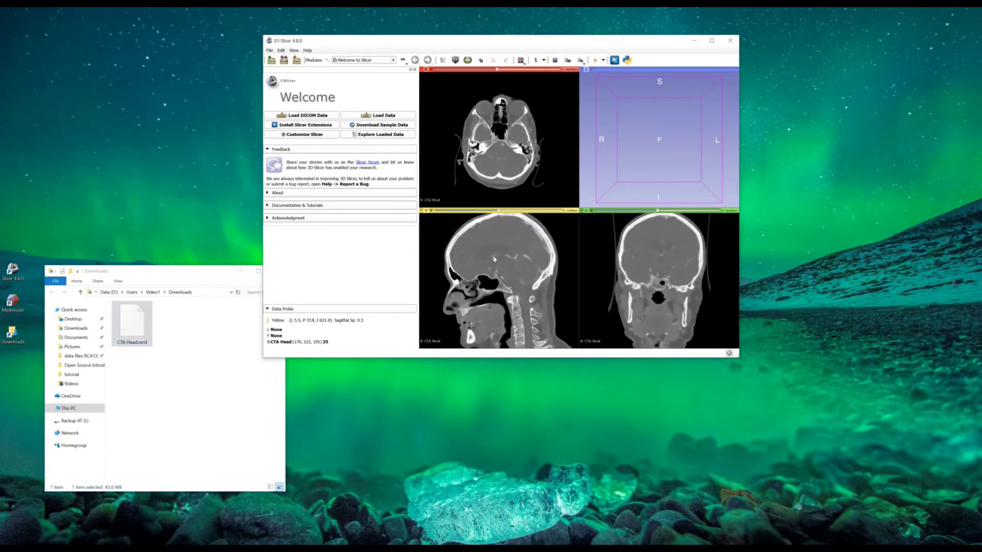
# Page through the CTA Head axial slices from the orbits up to the ventricles, then minimize Slicer
pyautogui.scroll(-10, 493, 262)
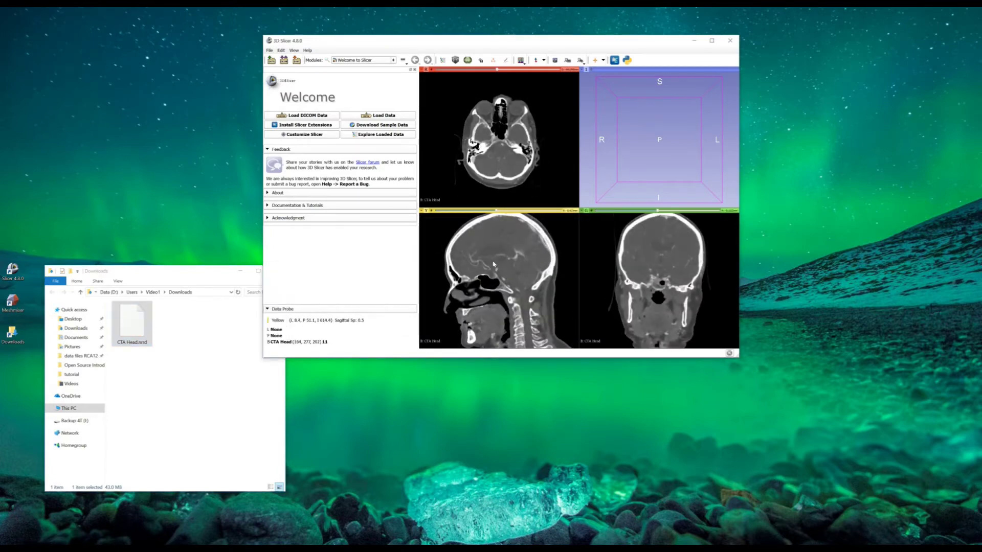
pyautogui.scroll(-2, 491, 264)
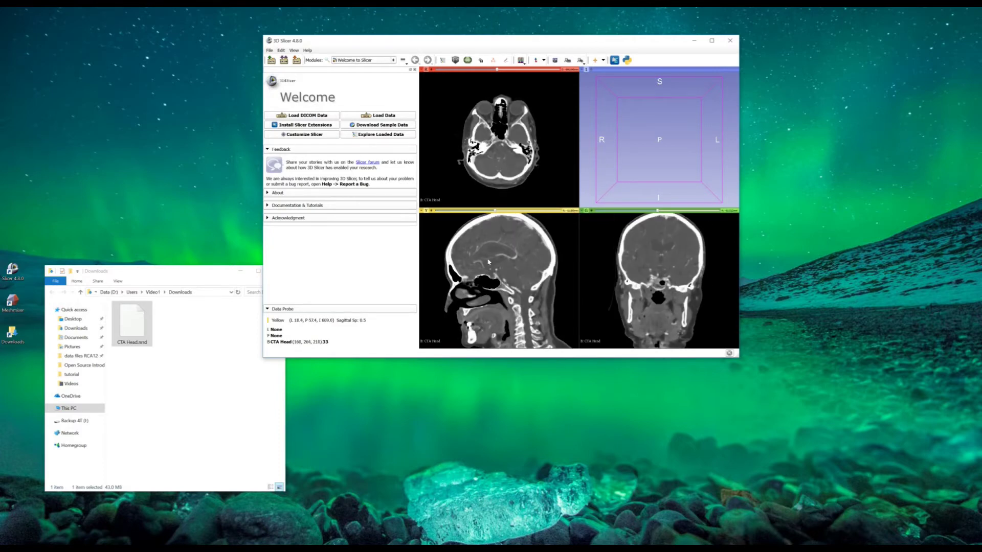
pyautogui.scroll(-1, 498, 256)
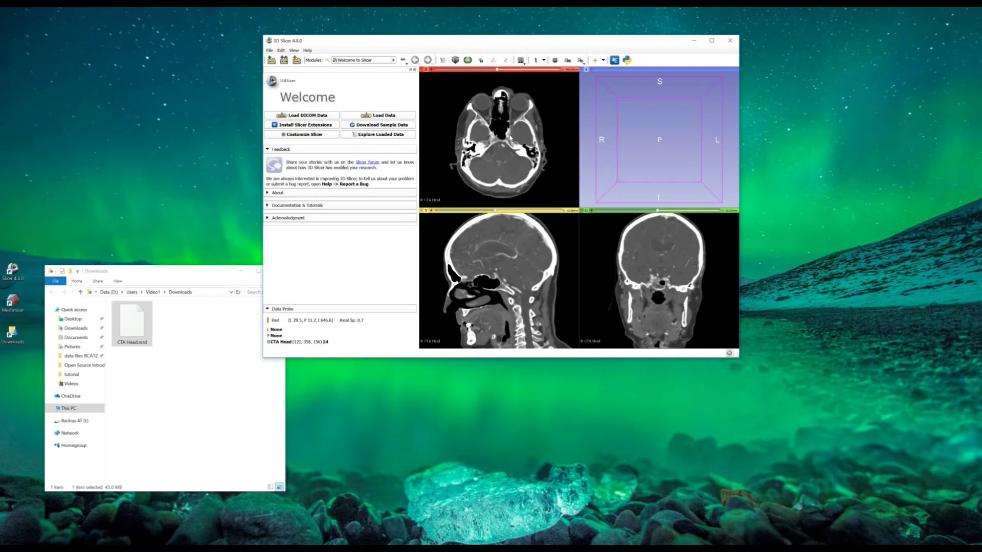
pyautogui.scroll(2, 510, 134)
pyautogui.scroll(-6, 511, 134)
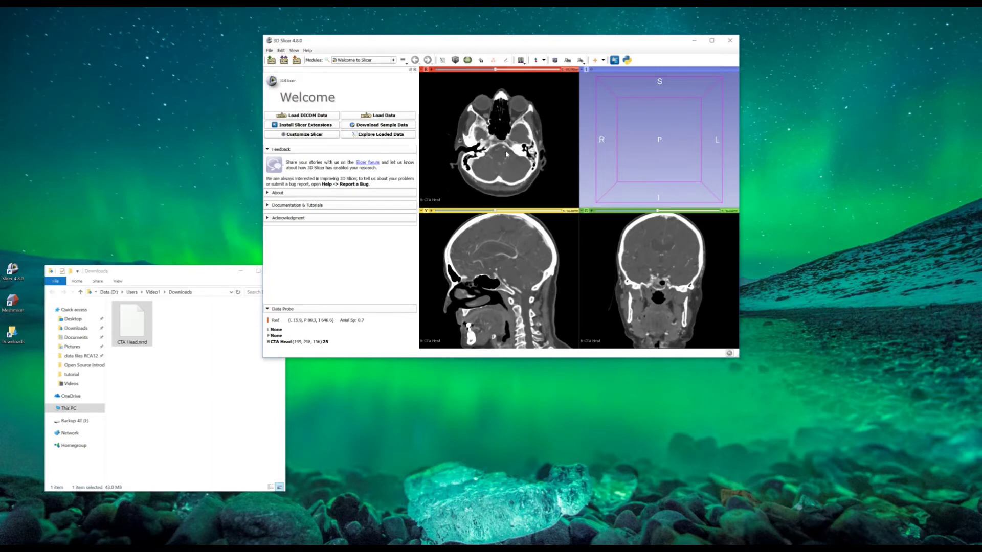
pyautogui.scroll(8, 506, 154)
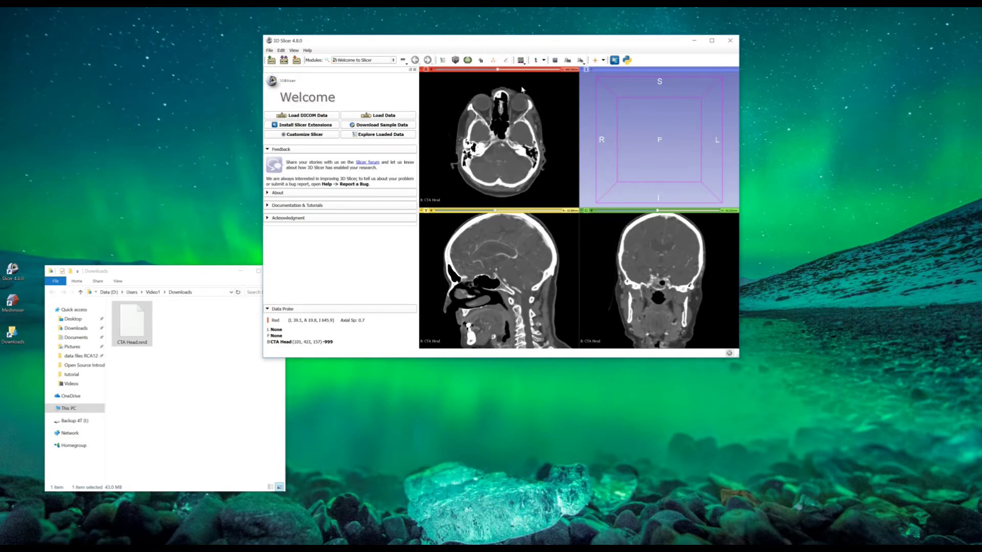
pyautogui.moveTo(497, 70); pyautogui.dragTo(514, 103)
pyautogui.scroll(-5, 514, 100)
pyautogui.scroll(5, 512, 100)
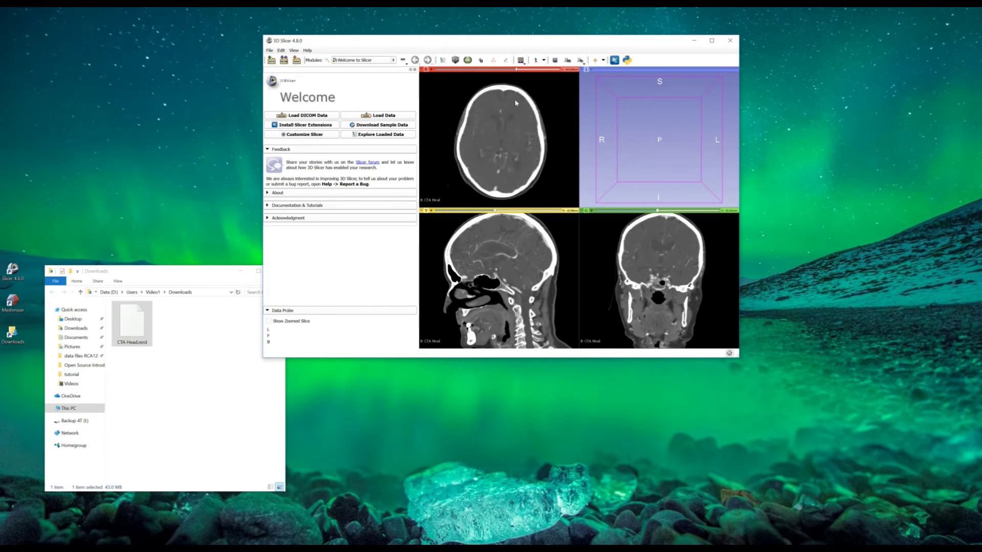
pyautogui.scroll(-5, 510, 102)
pyautogui.scroll(4, 510, 102)
pyautogui.scroll(-5, 510, 102)
pyautogui.scroll(5, 511, 102)
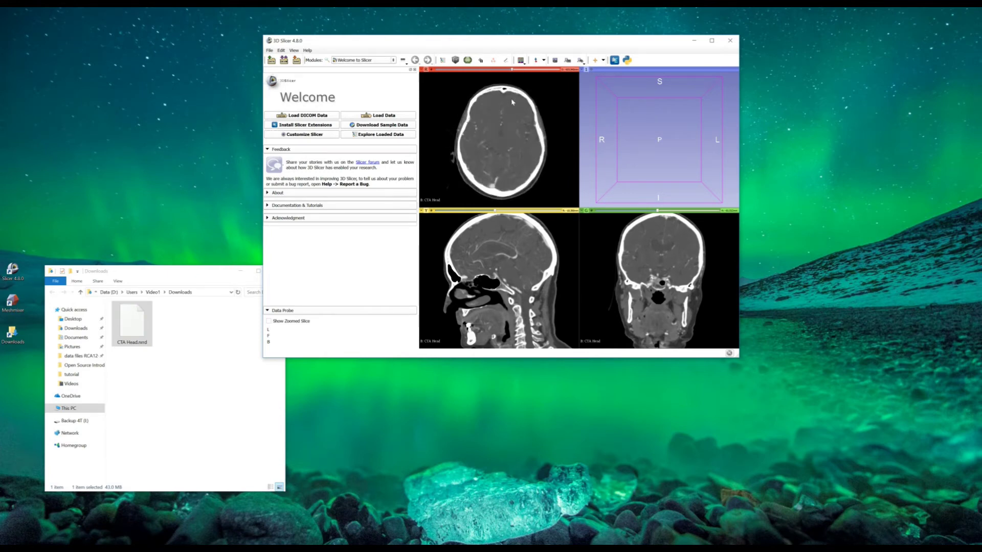
pyautogui.click(695, 42)
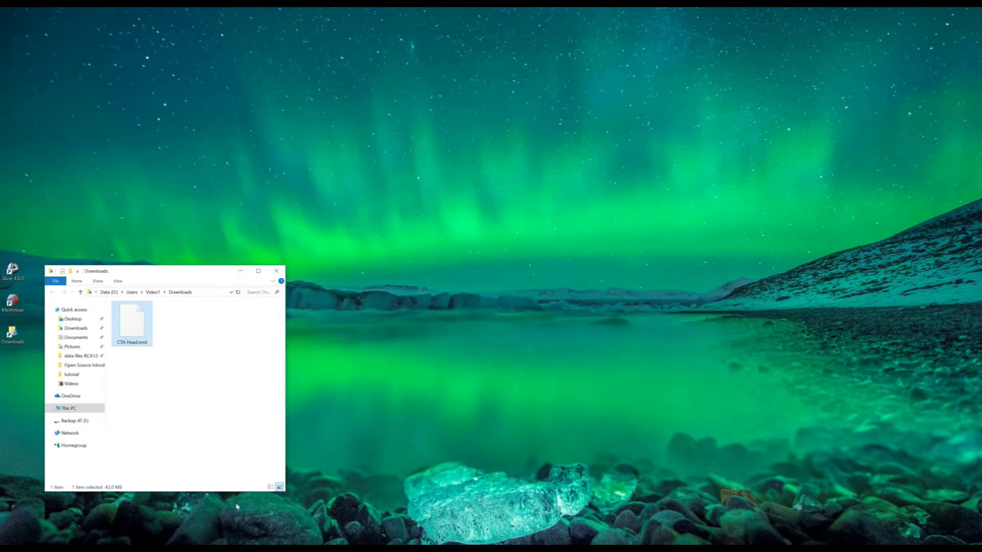
pyautogui.hotkey('alt', 'Tab')
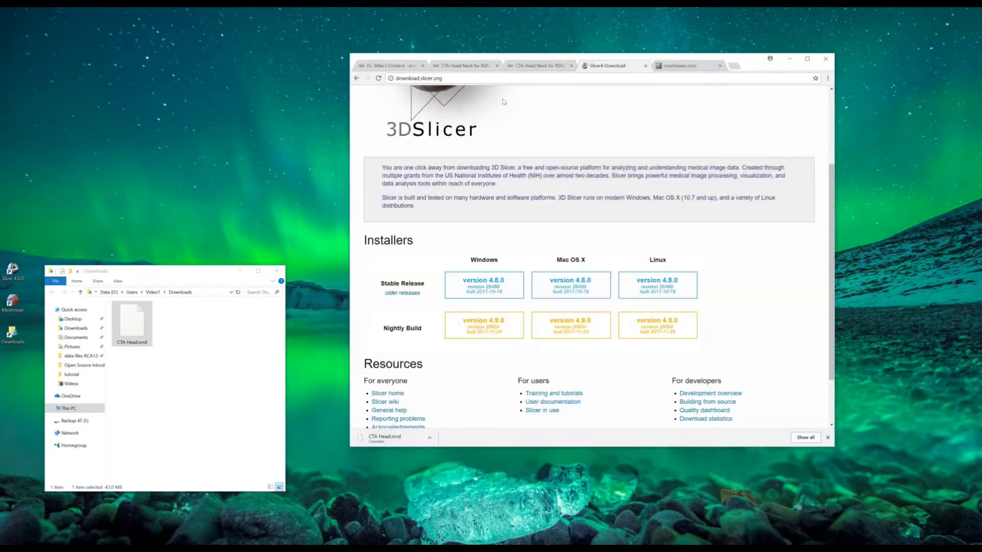
pyautogui.click(393, 67)
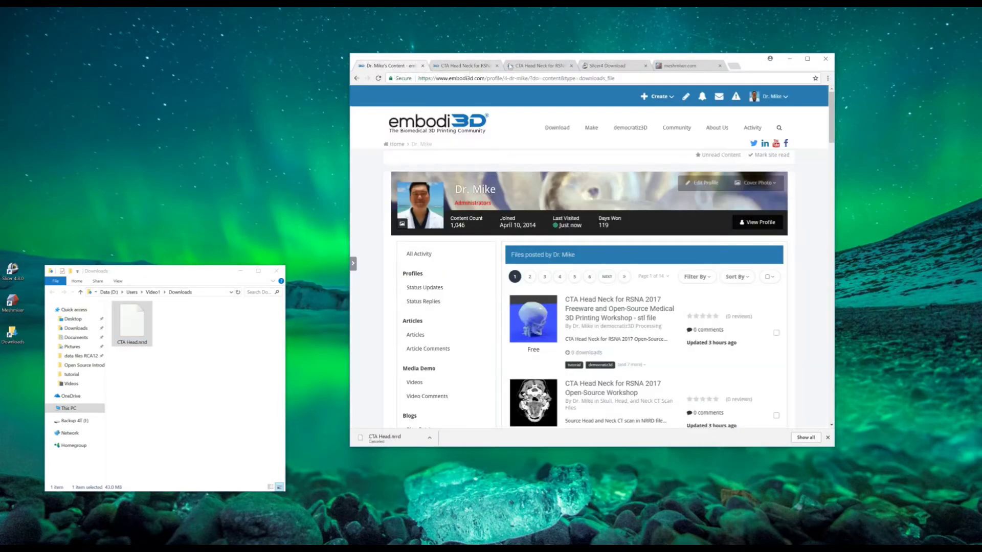
pyautogui.rightClick(446, 127)
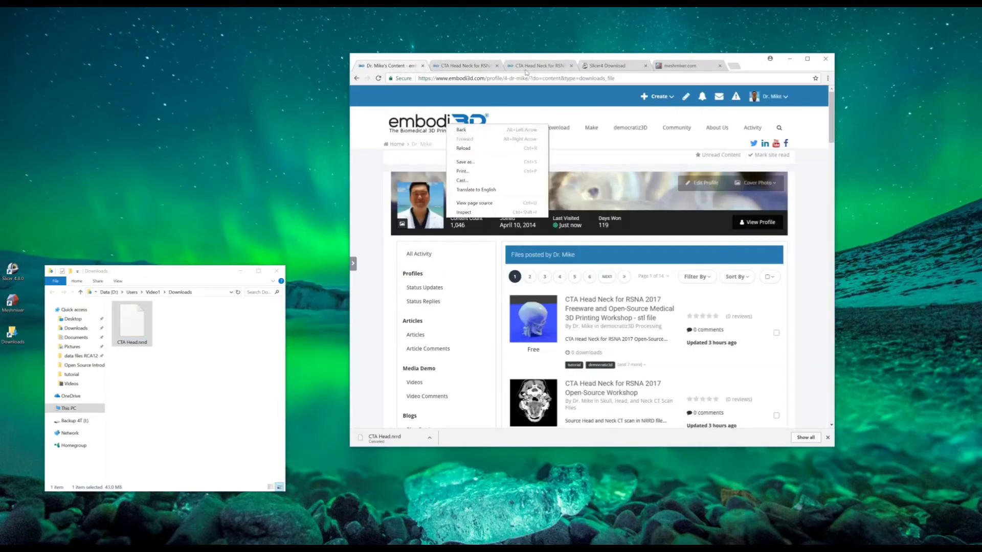
pyautogui.click(563, 131)
pyautogui.middleClick(560, 128)
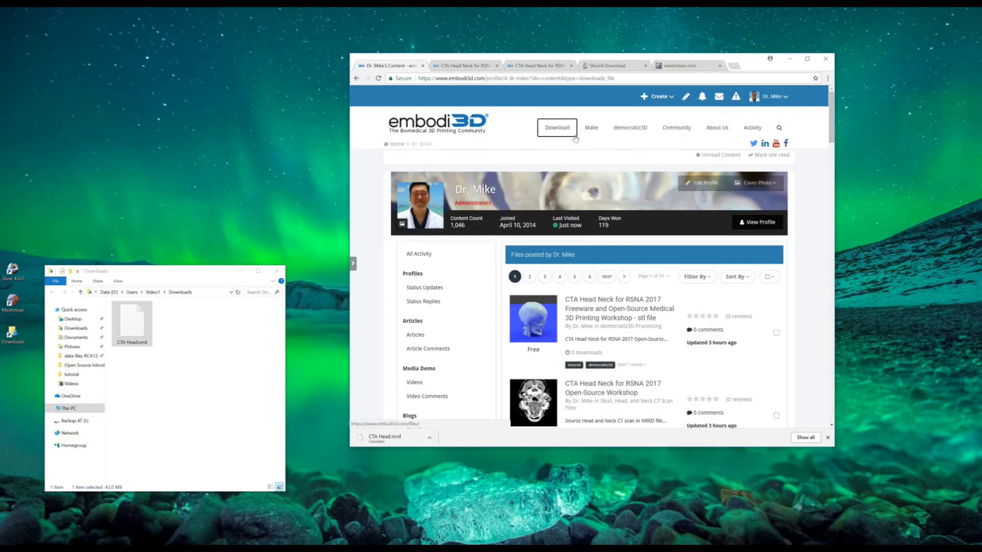
pyautogui.click(468, 66)
pyautogui.click(514, 78)
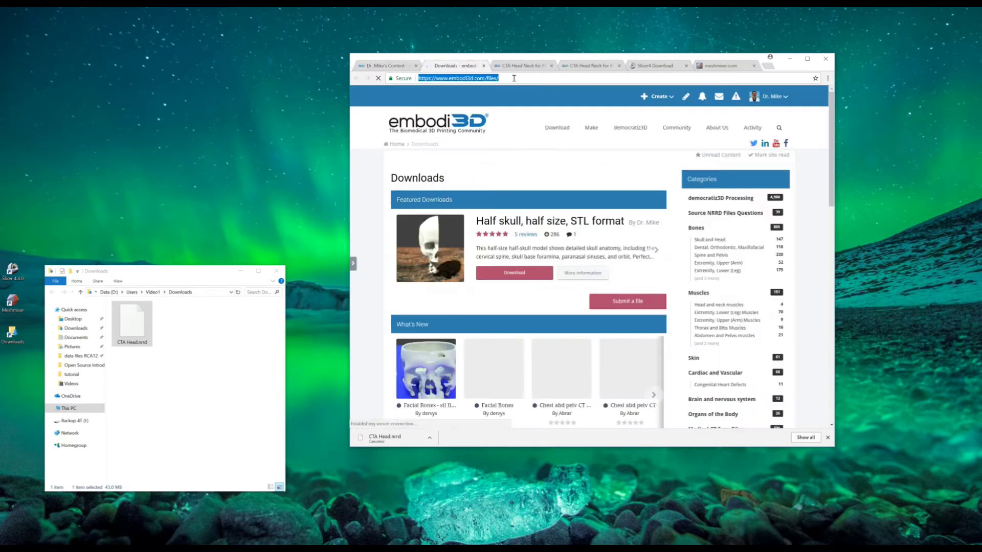
pyautogui.write('www.embodi3d')
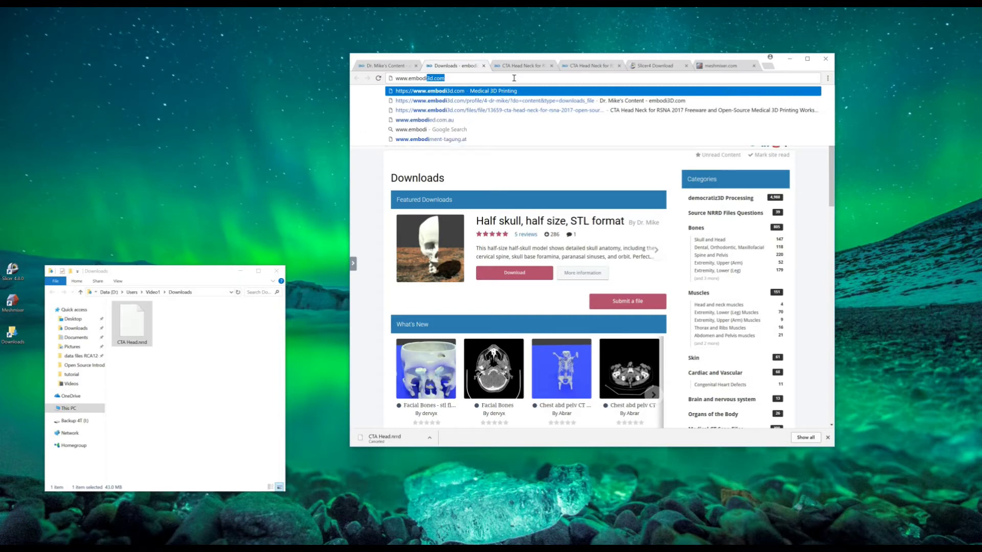
pyautogui.press('Return')
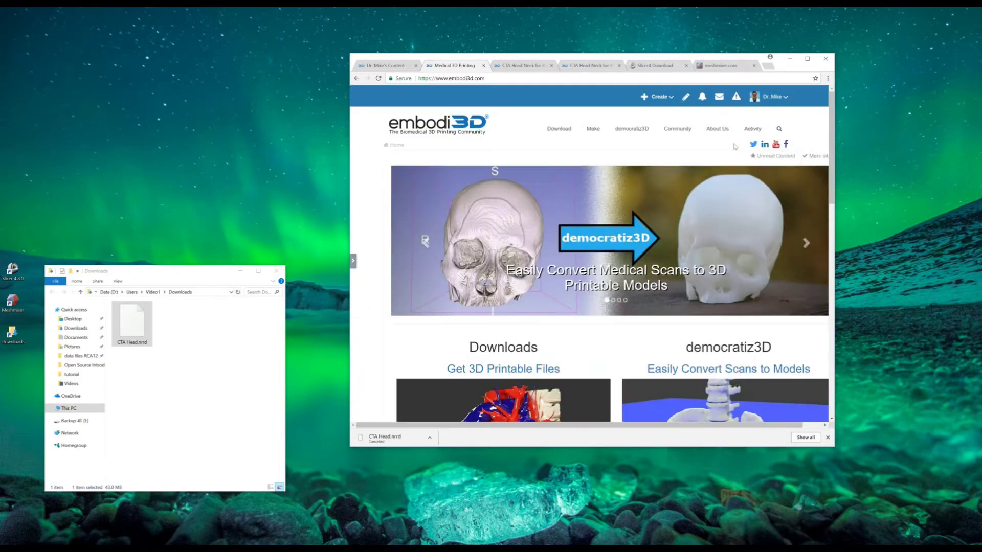
# Launch the democratiz3D app to reach the 'Adding a file to democratiz3D Processing' form
pyautogui.click(778, 129)
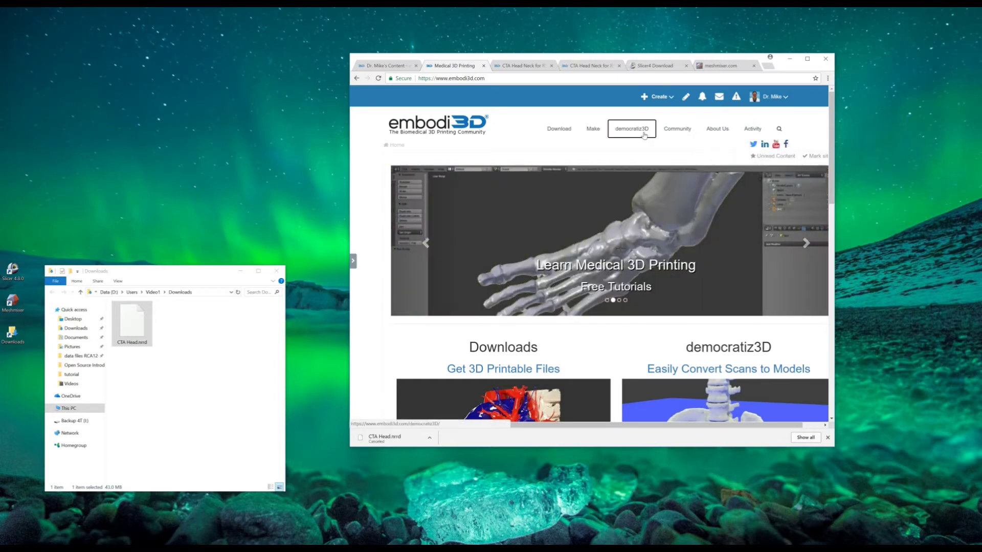
pyautogui.moveTo(644, 136)
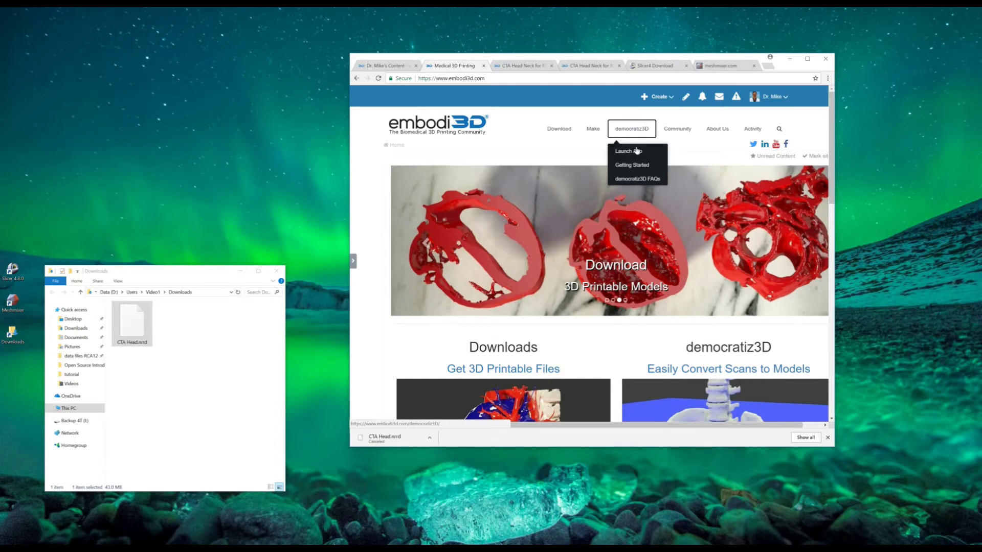
pyautogui.click(634, 151)
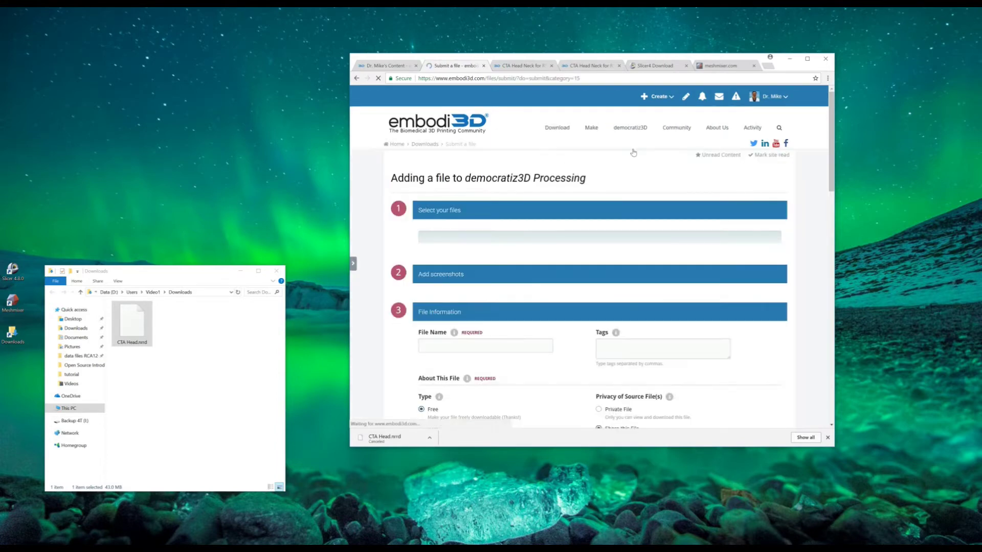
# Drop CTA Head.nrrd from Downloads onto the democratiz3D upload zone to start uploading
pyautogui.click(146, 324)
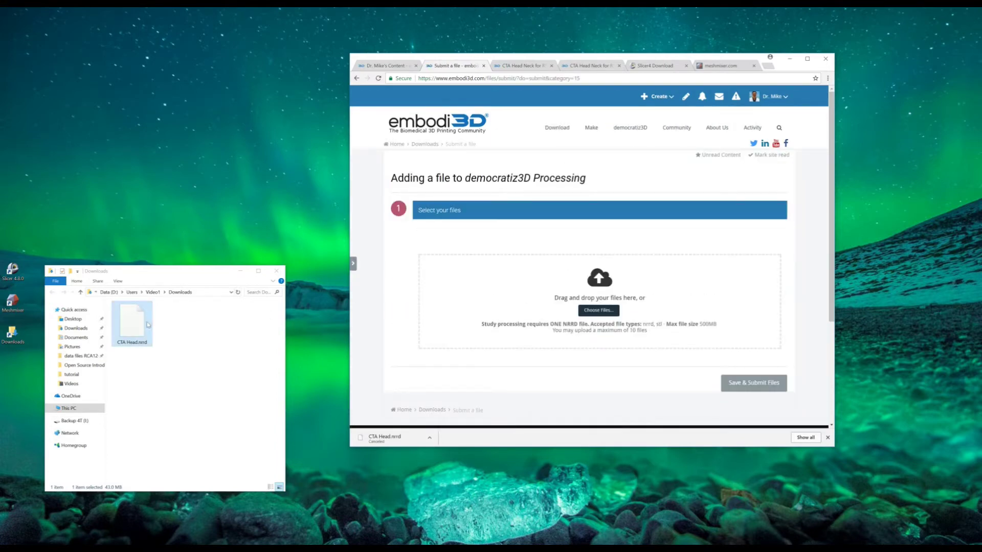
pyautogui.moveTo(142, 327); pyautogui.dragTo(504, 290)
pyautogui.moveTo(132, 319); pyautogui.dragTo(515, 300)
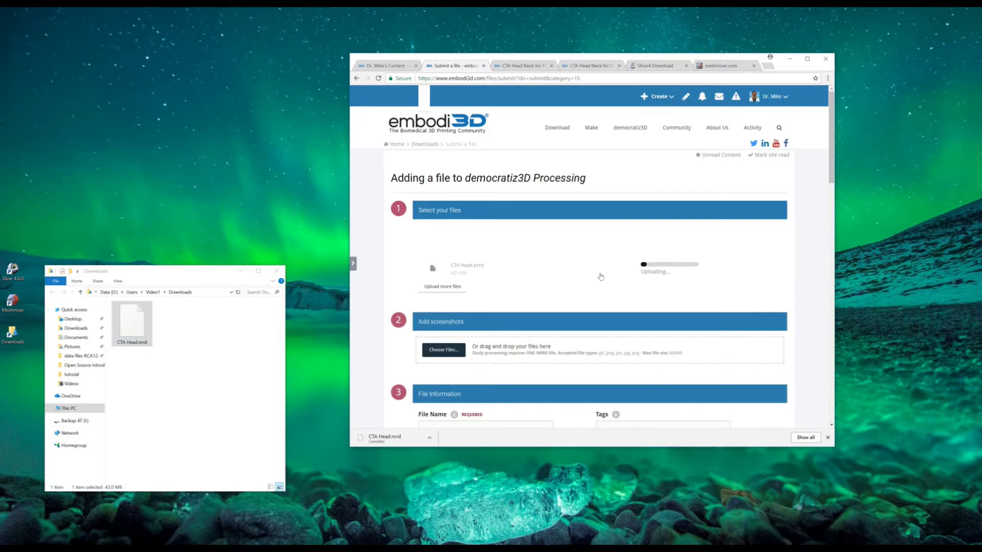
# Delete all the restored About This File description text
pyautogui.scroll(-2, 601, 276)
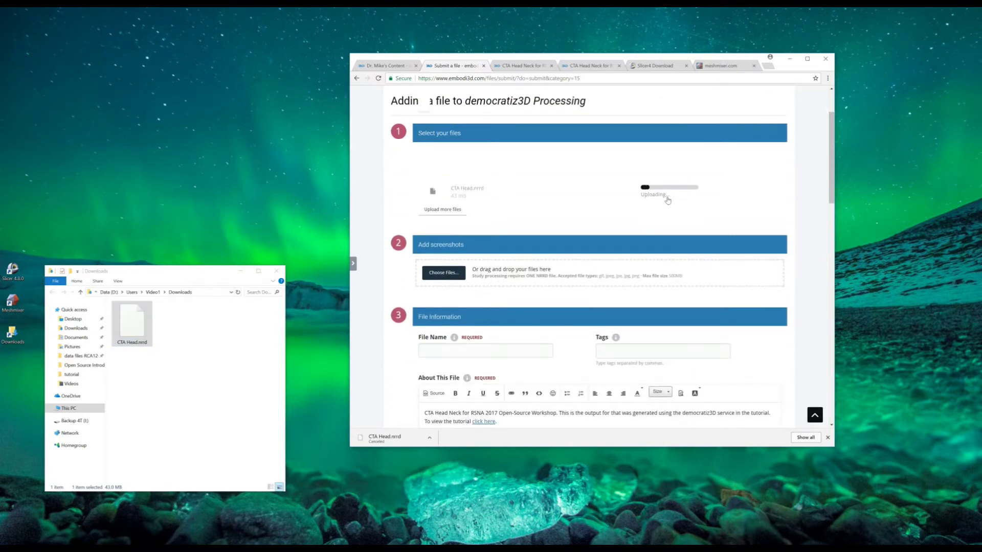
pyautogui.scroll(-3, 622, 214)
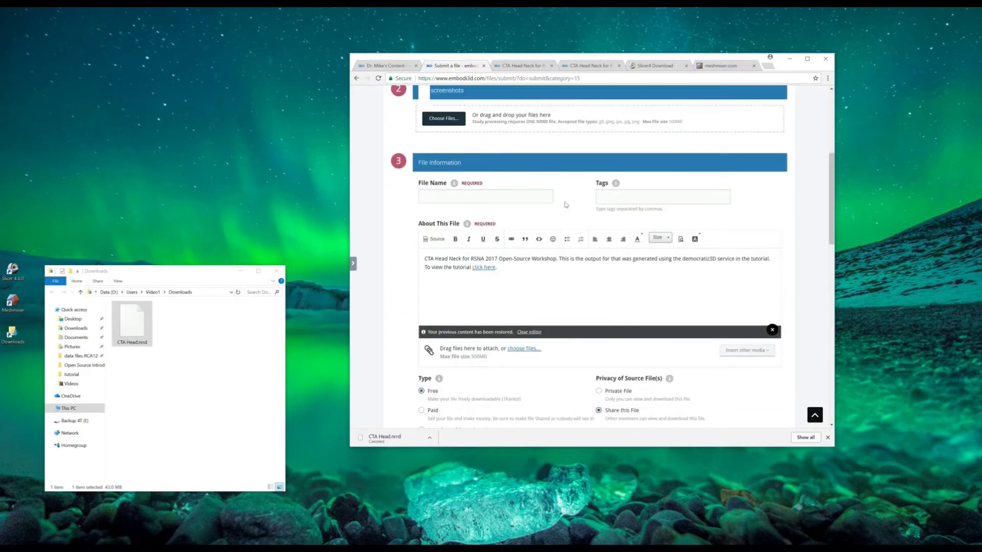
pyautogui.moveTo(498, 267); pyautogui.dragTo(390, 267)
pyautogui.press('BackSpace')
pyautogui.press('BackSpace')
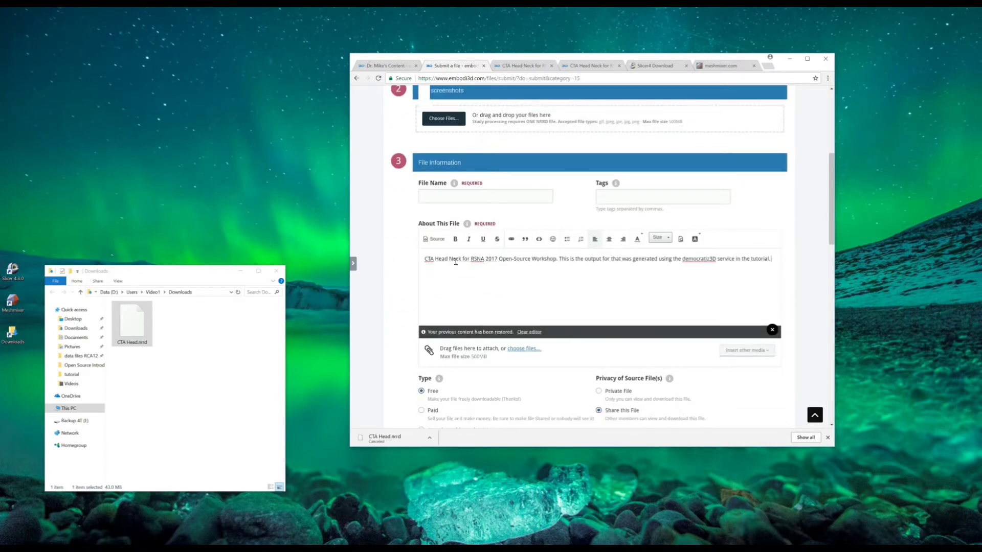
pyautogui.moveTo(467, 275); pyautogui.dragTo(412, 263)
pyautogui.click(725, 271)
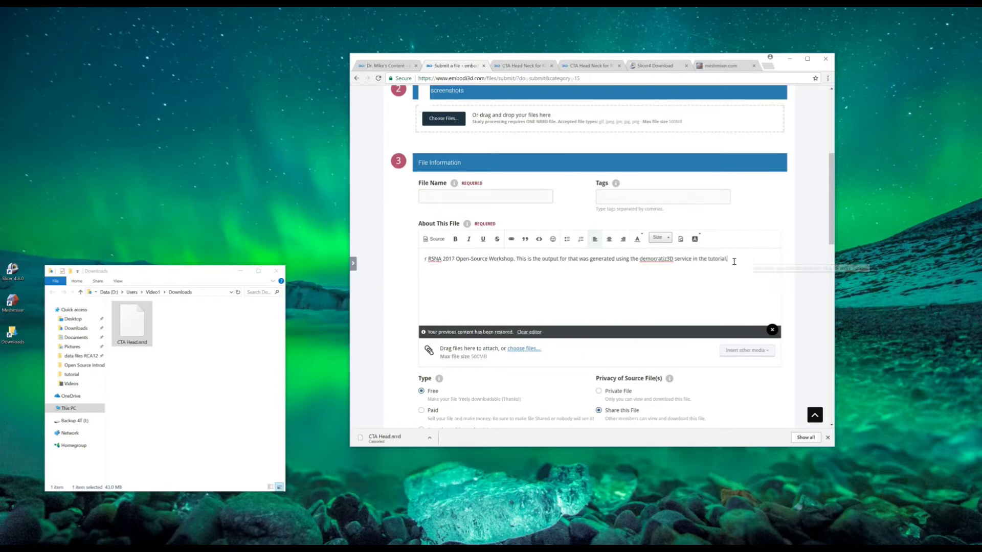
pyautogui.moveTo(731, 258); pyautogui.dragTo(368, 253)
pyautogui.press('BackSpace')
pyautogui.click(463, 194)
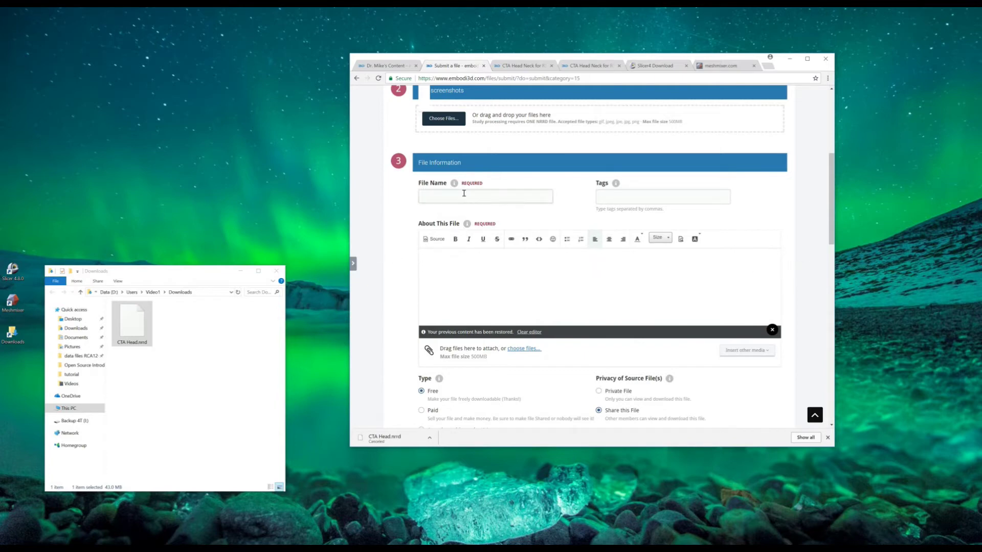
# Name the file 'CTA head for video tutorial' and paste the same text into About This File
pyautogui.write('C')
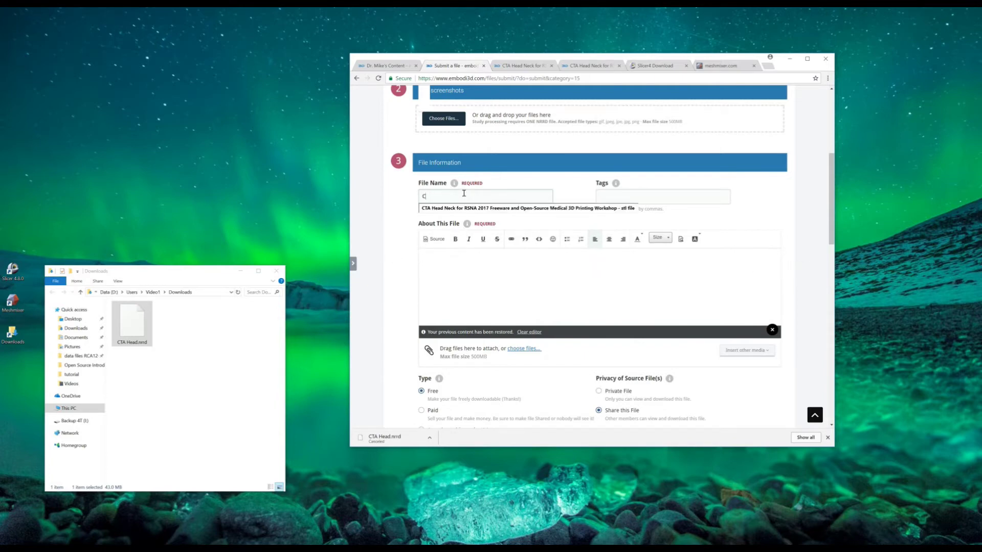
pyautogui.write('TA head for')
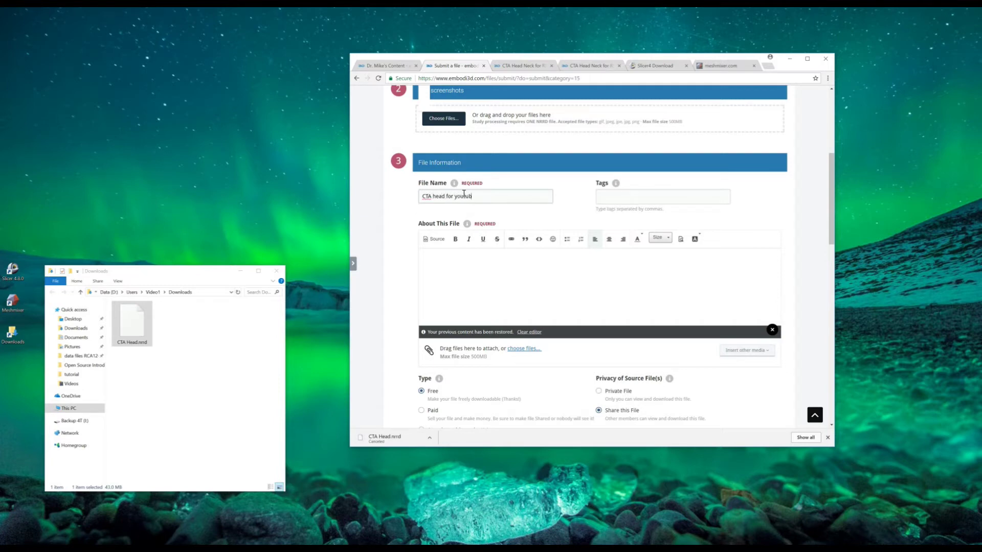
pyautogui.write('video tuto')
pyautogui.moveTo(491, 199); pyautogui.dragTo(411, 195)
pyautogui.hotkey('ctrl', 'c')
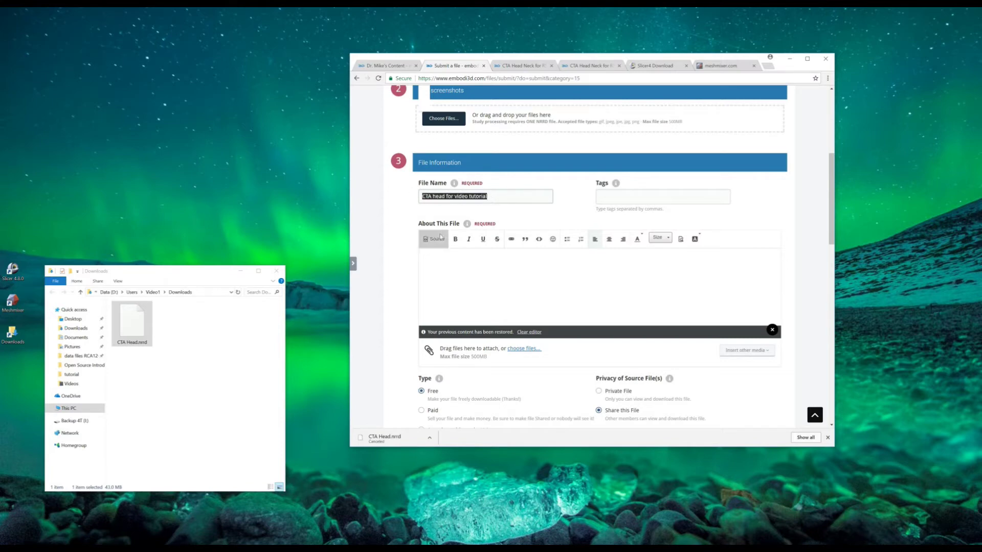
pyautogui.click(467, 267)
pyautogui.hotkey('ctrl', 'v')
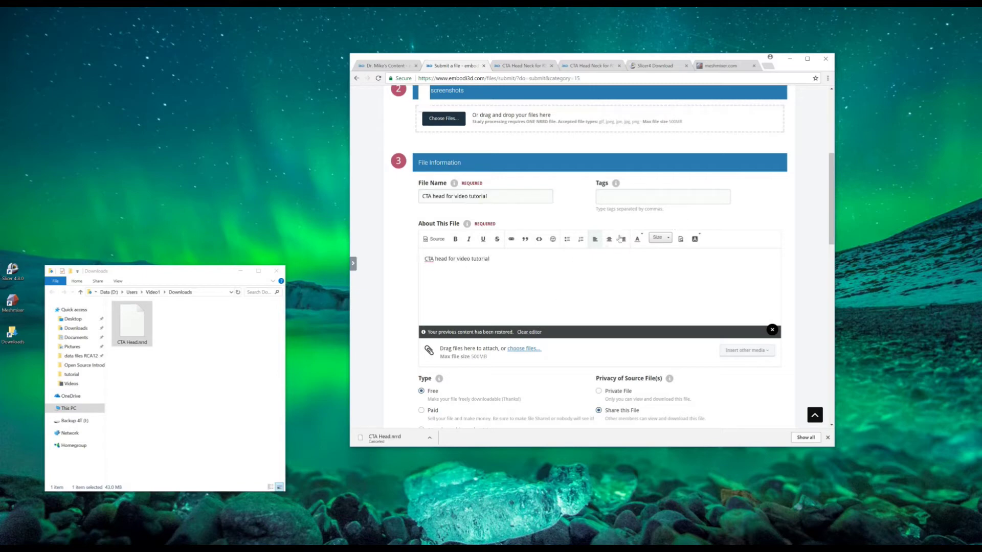
# Enter comma-separated tags for the upload, starting with ct scan
pyautogui.click(634, 200)
pyautogui.write('CT scan for')
pyautogui.press('BackSpace')
pyautogui.press('BackSpace')
pyautogui.press('BackSpace')
pyautogui.press('BackSpace')
pyautogui.write(',')
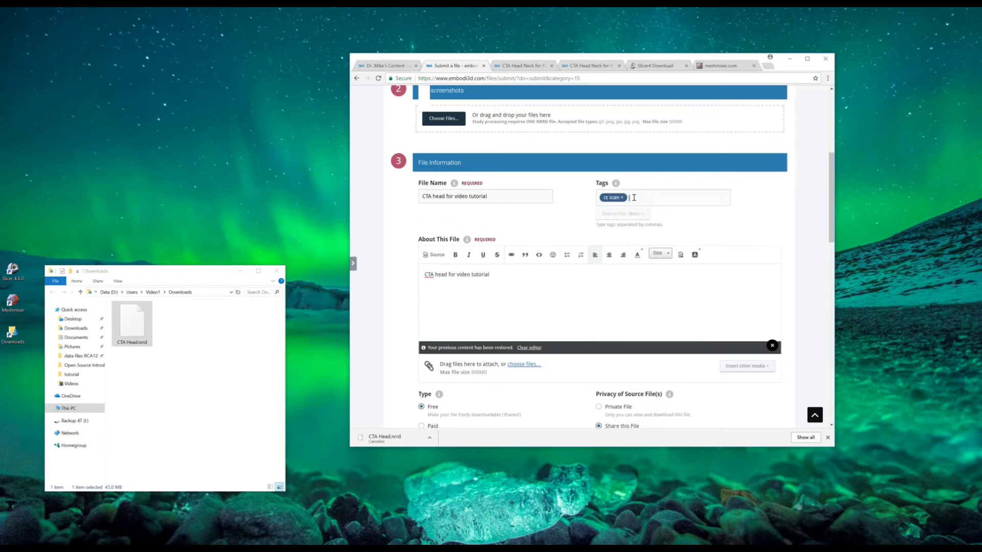
pyautogui.write('cta')
pyautogui.write('orial,')
pyautogui.scroll(-3, 531, 265)
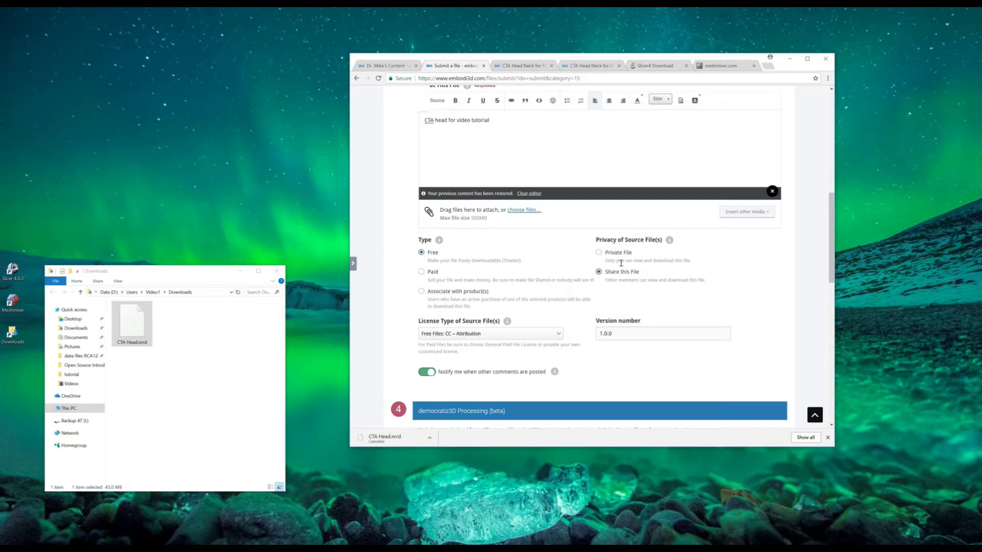
# Choose 'Free Files: CC – Attribution – Noncommercial' as the source file licence type
pyautogui.scroll(-3, 640, 256)
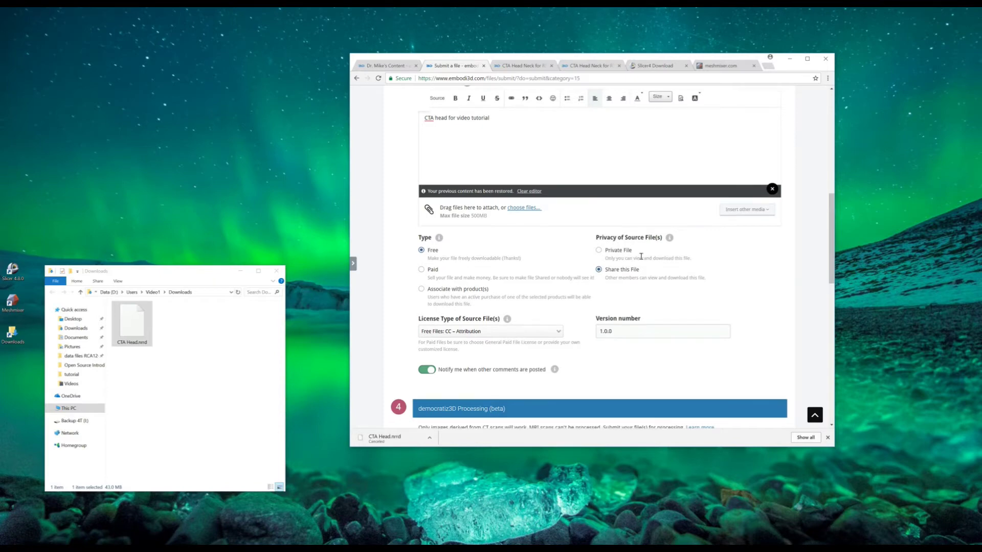
pyautogui.scroll(2, 628, 258)
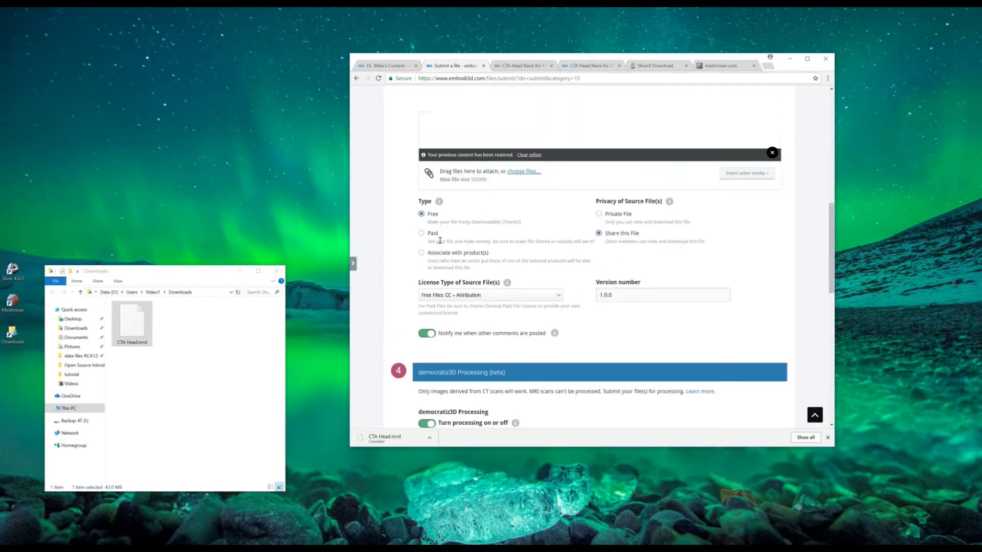
pyautogui.click(466, 295)
pyautogui.click(496, 314)
pyautogui.scroll(-2, 540, 351)
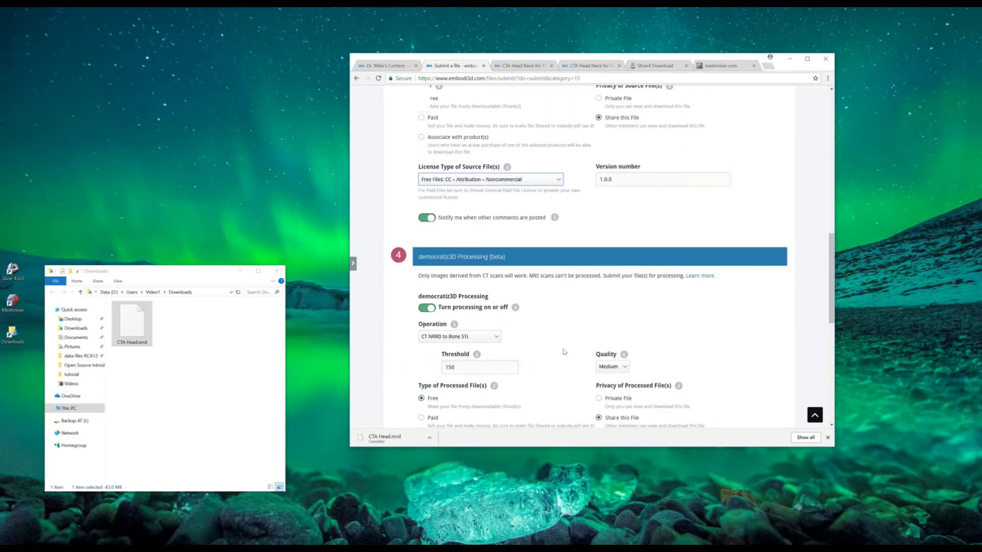
pyautogui.scroll(-2, 564, 351)
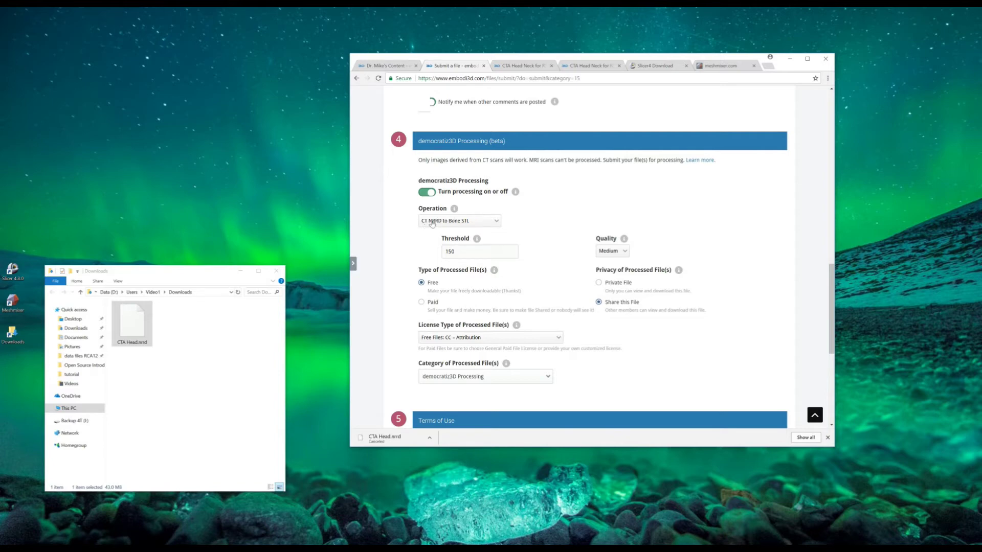
pyautogui.click(453, 224)
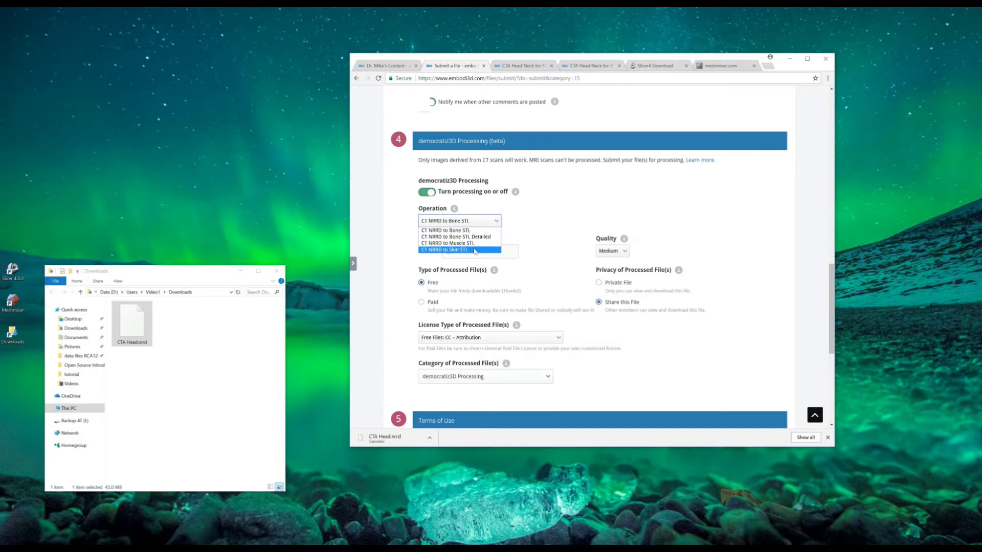
pyautogui.click(477, 230)
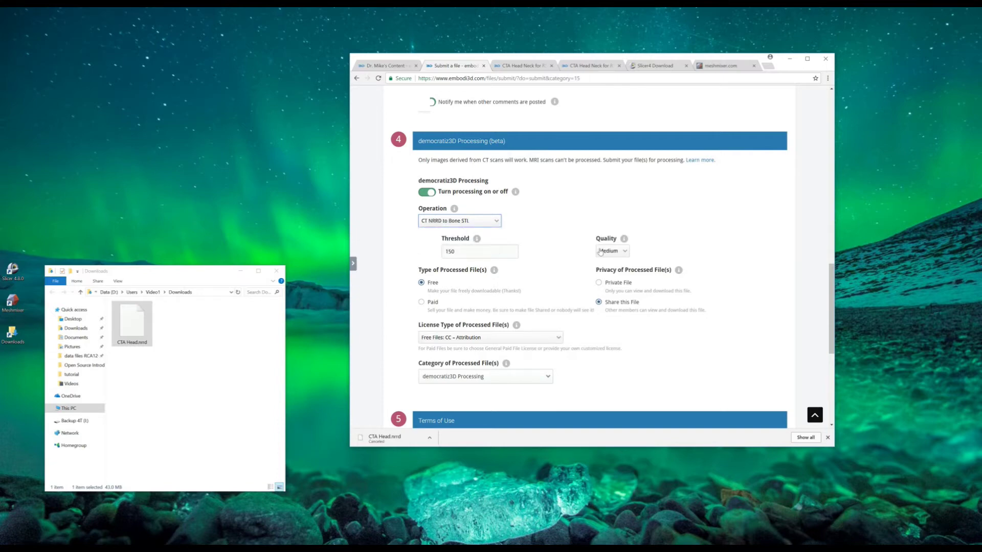
pyautogui.click(620, 252)
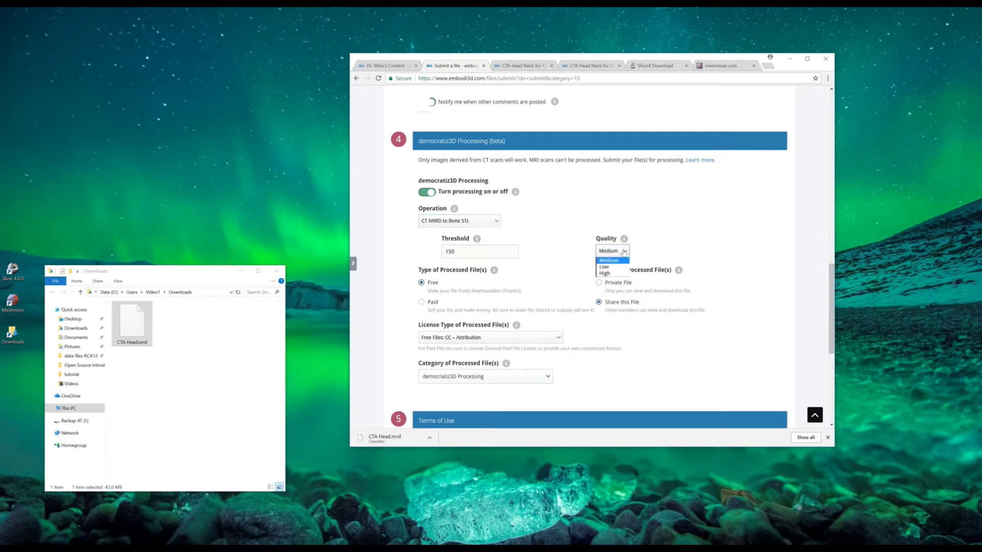
pyautogui.click(610, 261)
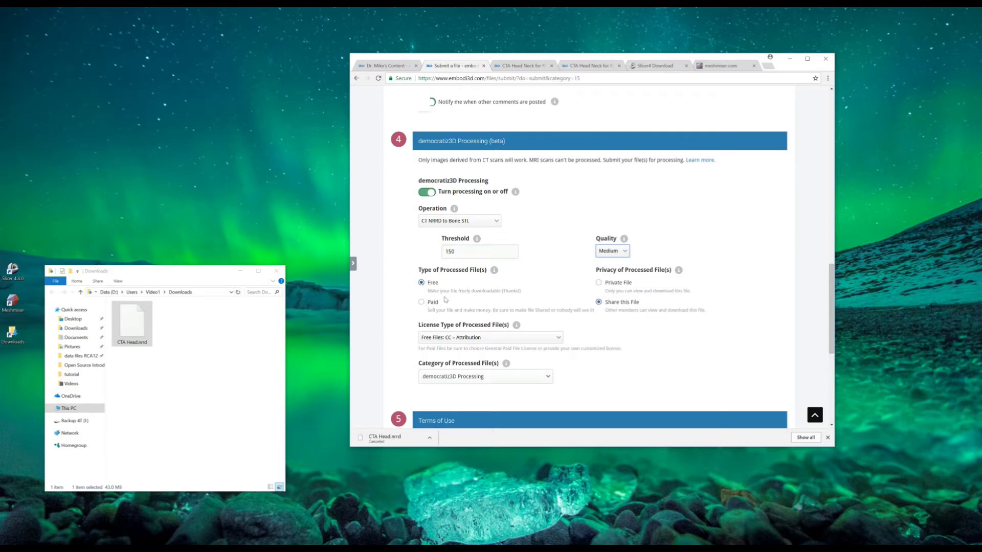
pyautogui.click(421, 301)
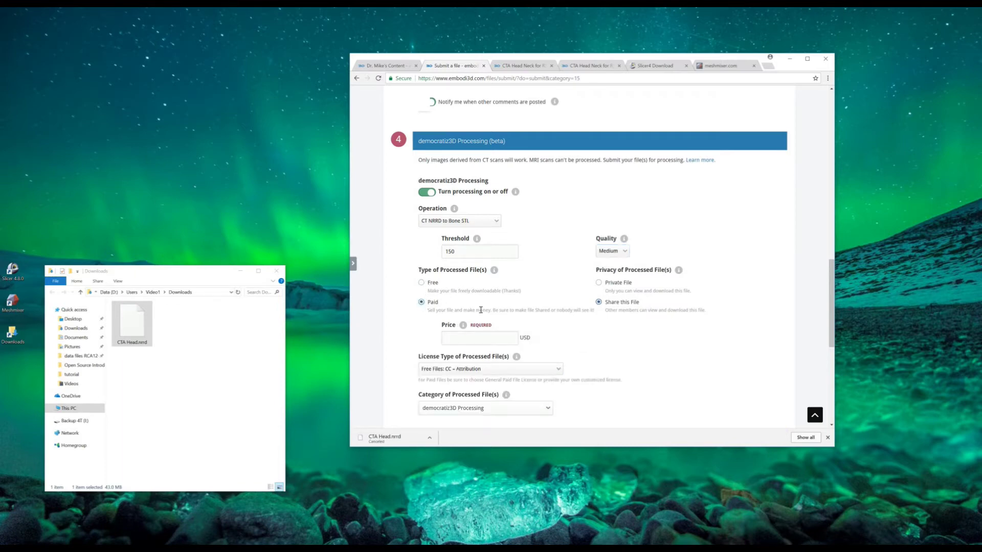
pyautogui.scroll(-1, 483, 307)
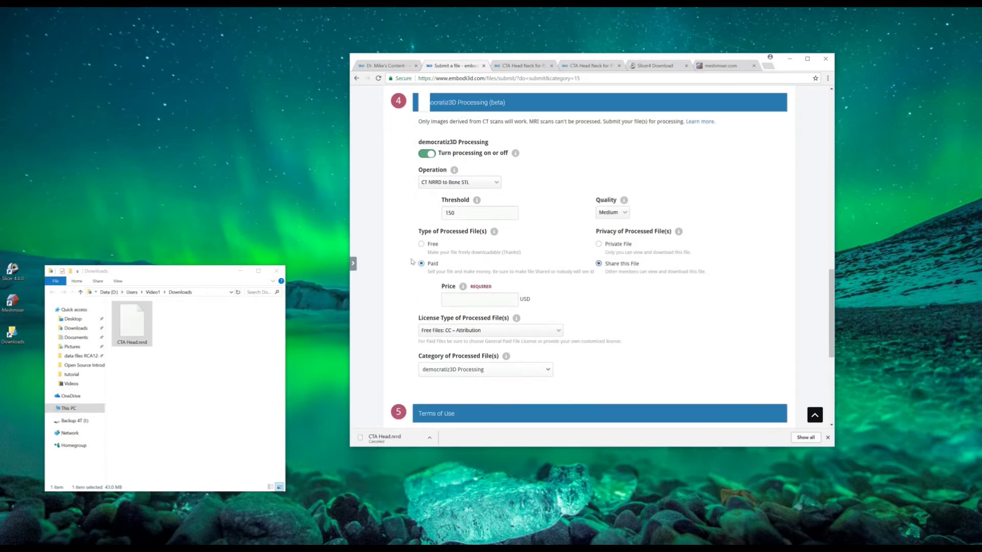
pyautogui.click(422, 244)
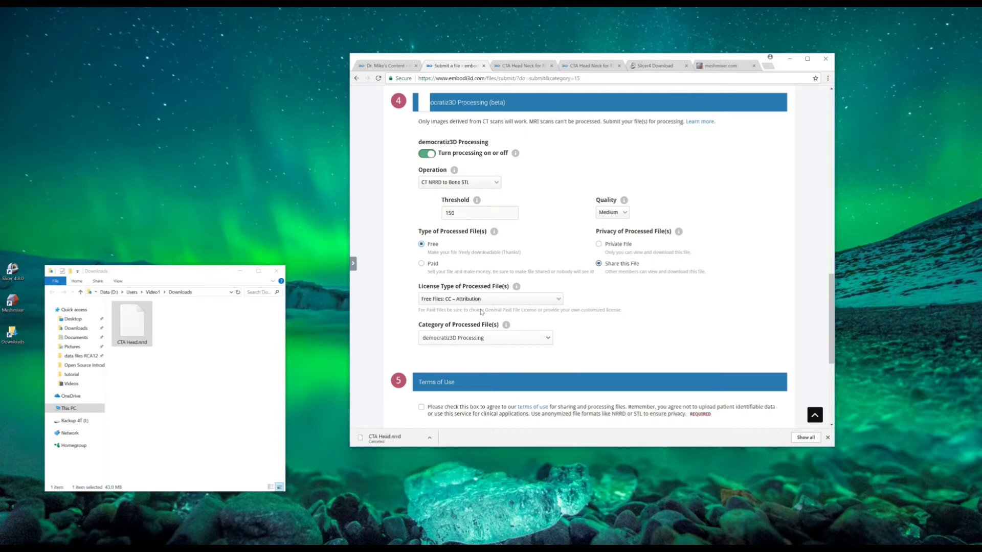
# Accept the Terms of Use and submit the CTA head upload with Save & Submit Files
pyautogui.click(422, 407)
pyautogui.scroll(-1, 546, 358)
pyautogui.scroll(-1, 546, 358)
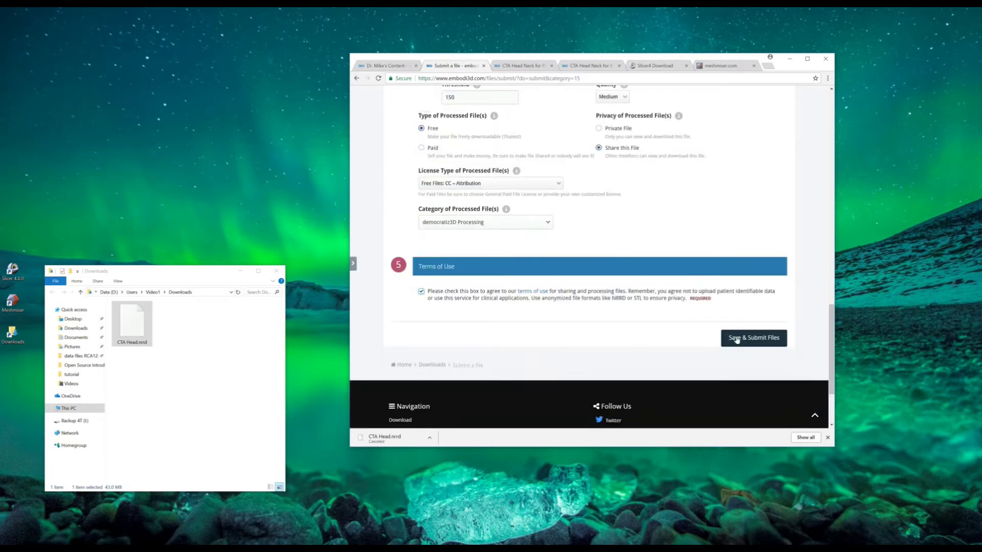
pyautogui.click(745, 339)
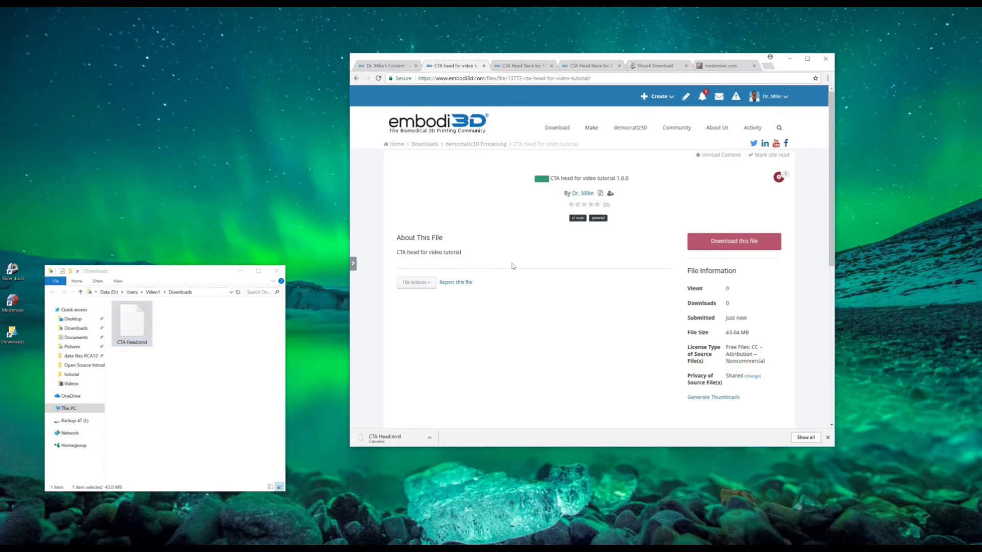
# Switch to the CTA Head Neck for RSNA 2017 file page
pyautogui.click(590, 65)
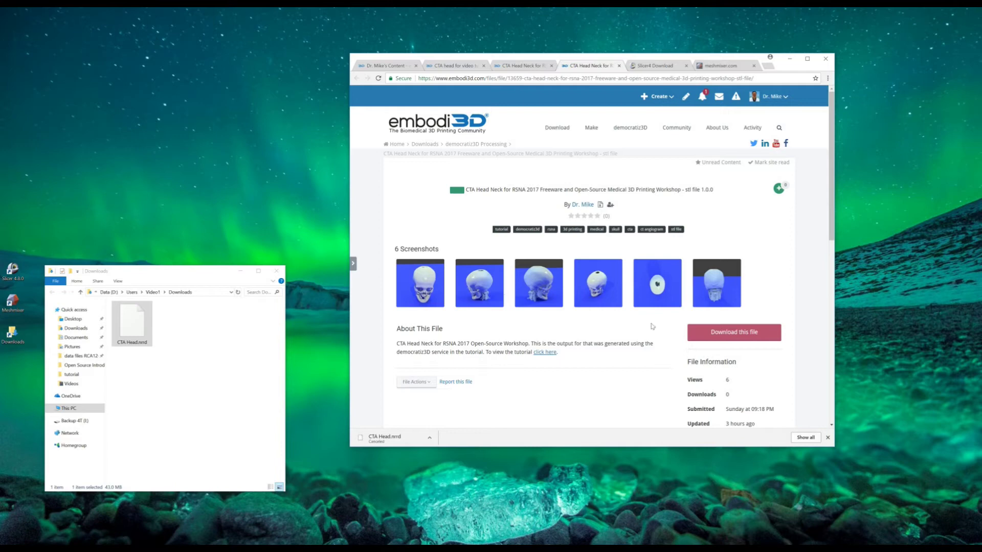
pyautogui.scroll(-1, 611, 360)
pyautogui.scroll(1, 589, 371)
# Enlarge the first skull screenshot, step through all six, then close the lightbox
pyautogui.click(430, 283)
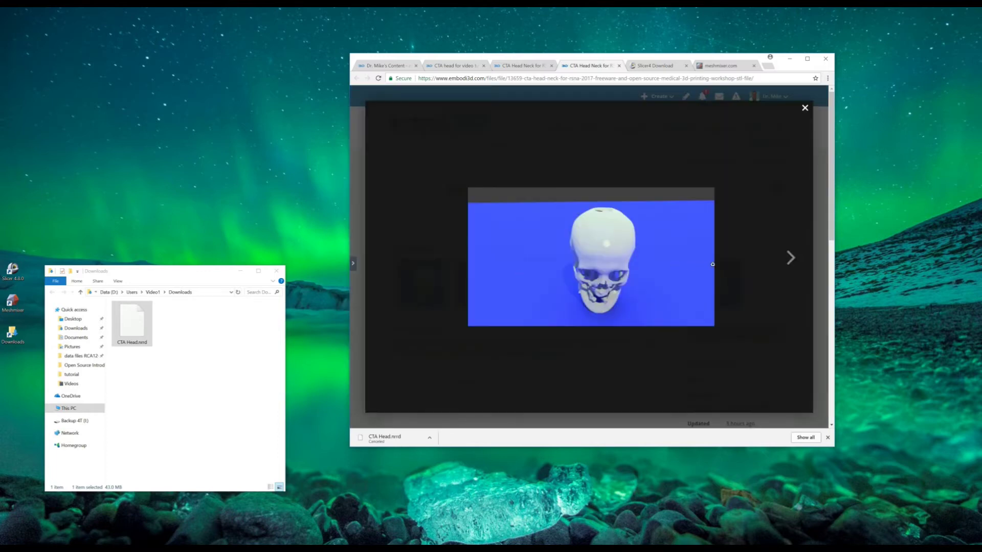
pyautogui.click(793, 258)
pyautogui.click(793, 259)
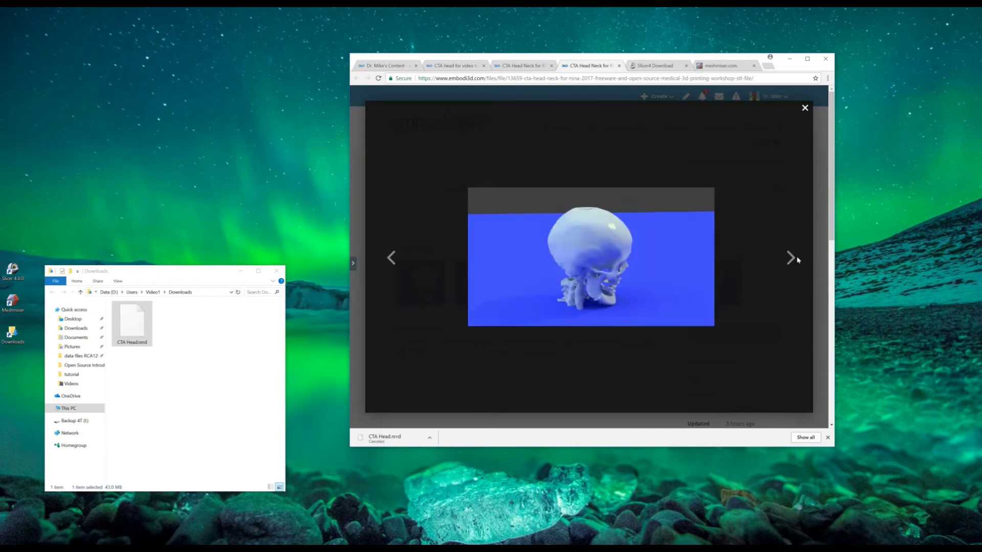
pyautogui.click(797, 260)
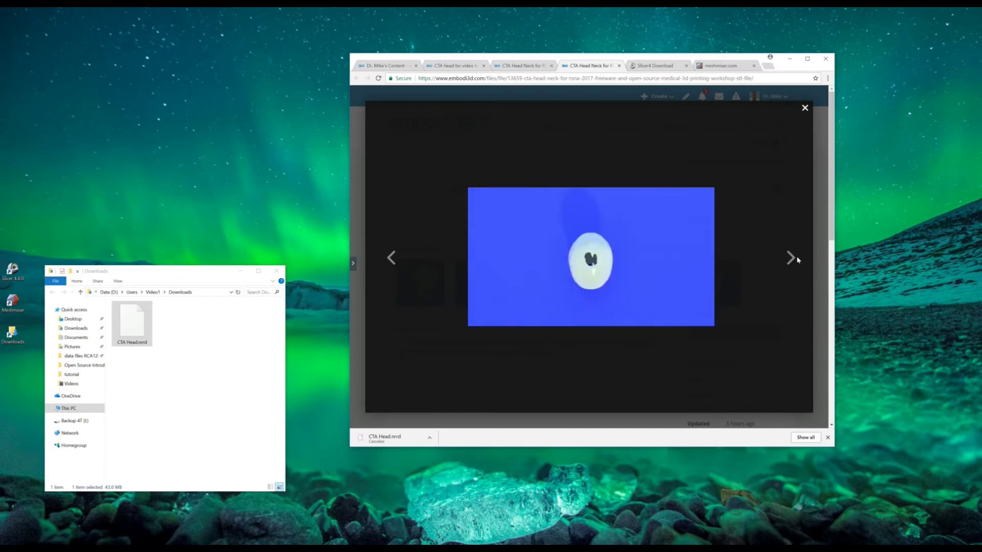
pyautogui.click(796, 259)
pyautogui.click(797, 260)
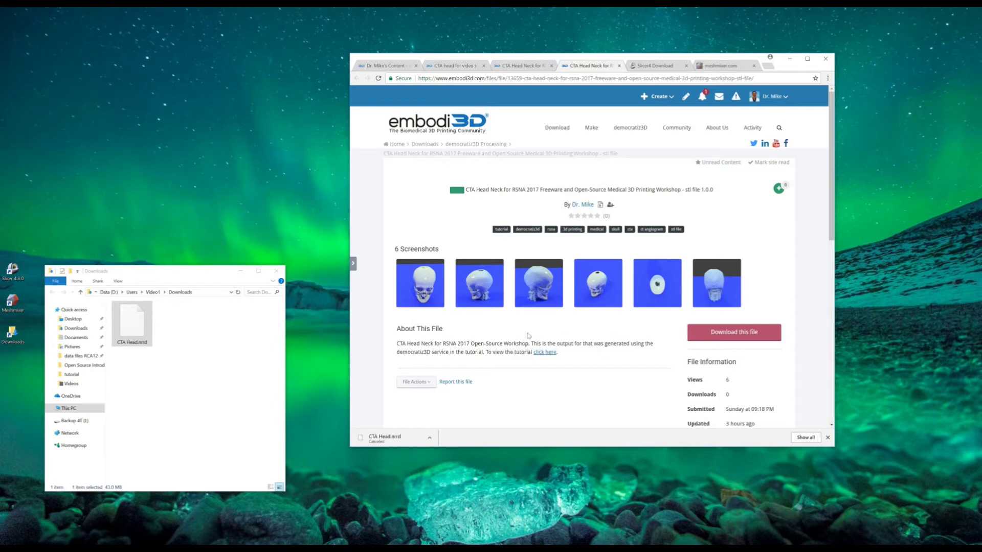
# Download the processed CTA Head Neck STL file, agreeing to the download terms
pyautogui.scroll(-2, 499, 367)
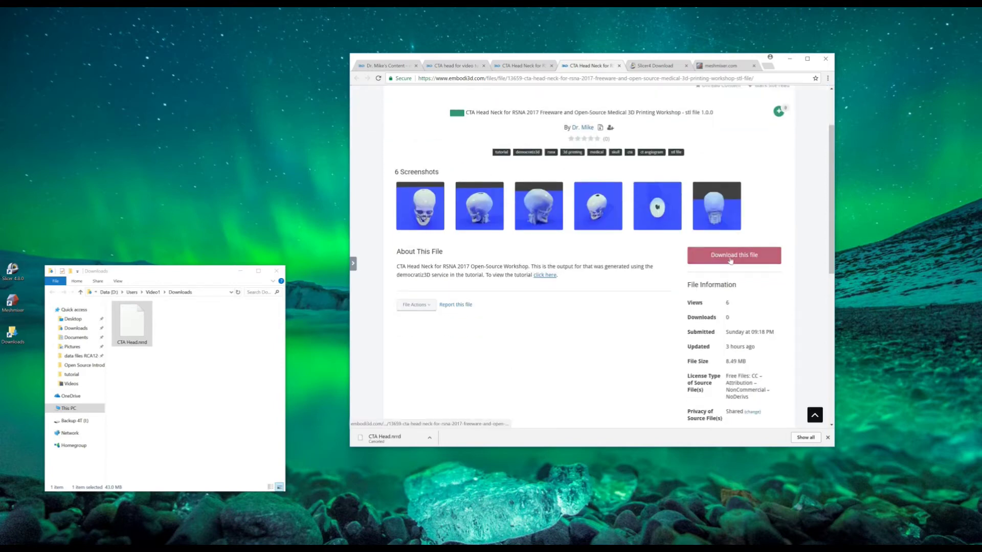
pyautogui.click(730, 259)
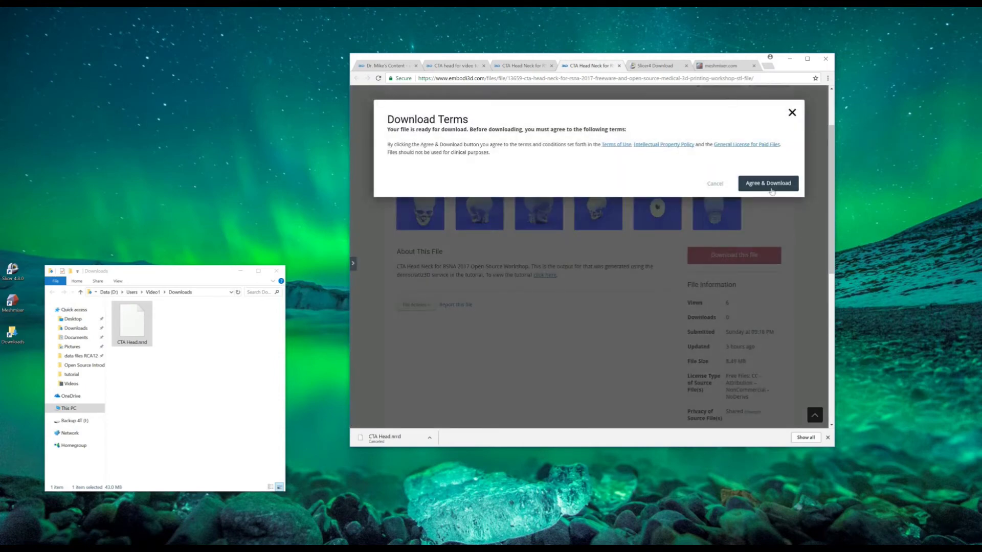
pyautogui.click(771, 189)
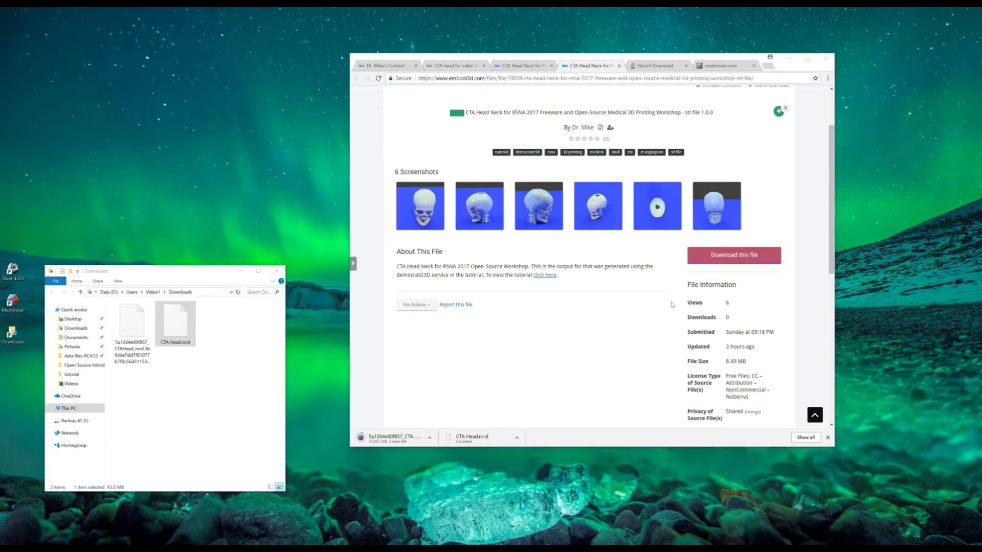
pyautogui.scroll(2, 449, 388)
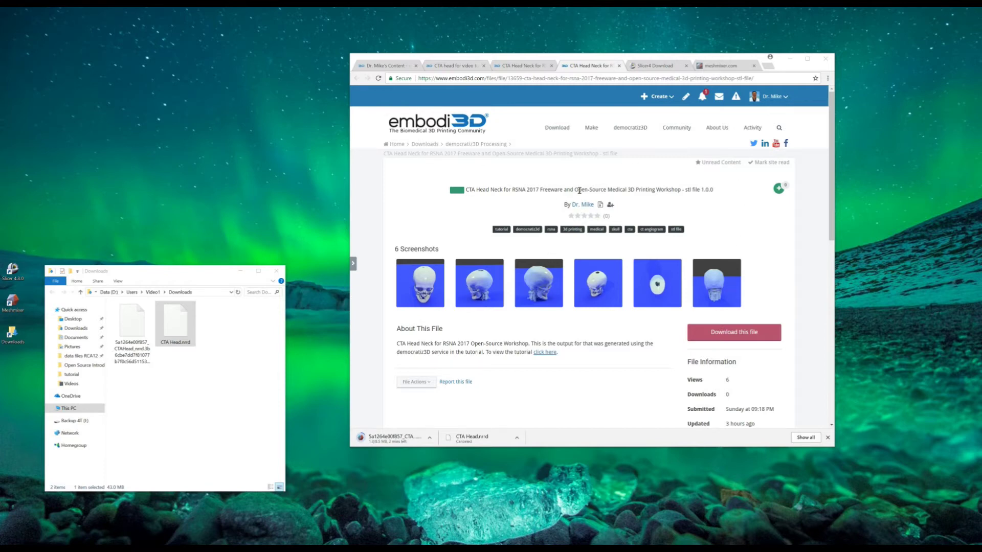
pyautogui.click(624, 132)
# Open the embodi3D Downloads section in a new window and show more newly added files
pyautogui.click(558, 130)
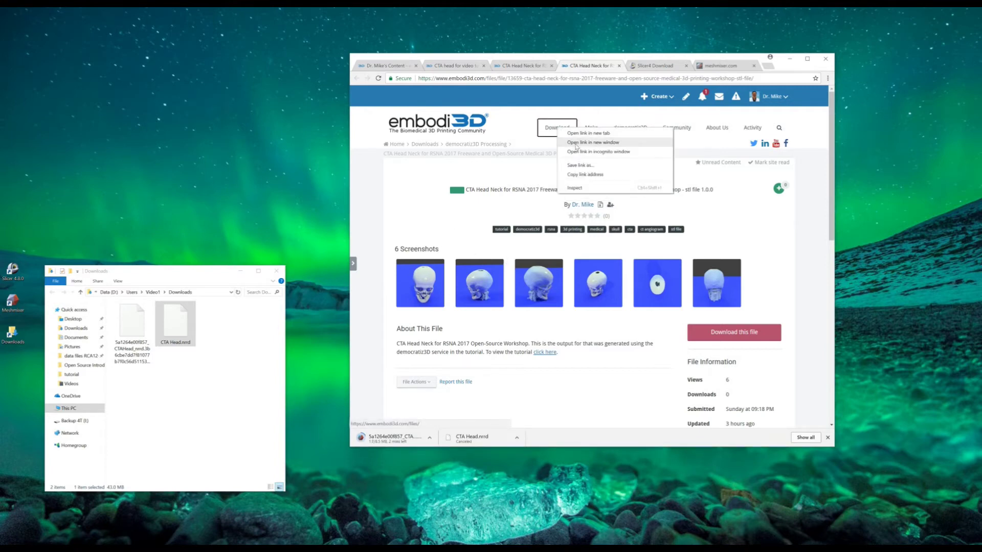
pyautogui.click(574, 145)
pyautogui.moveTo(578, 69); pyautogui.dragTo(485, 83)
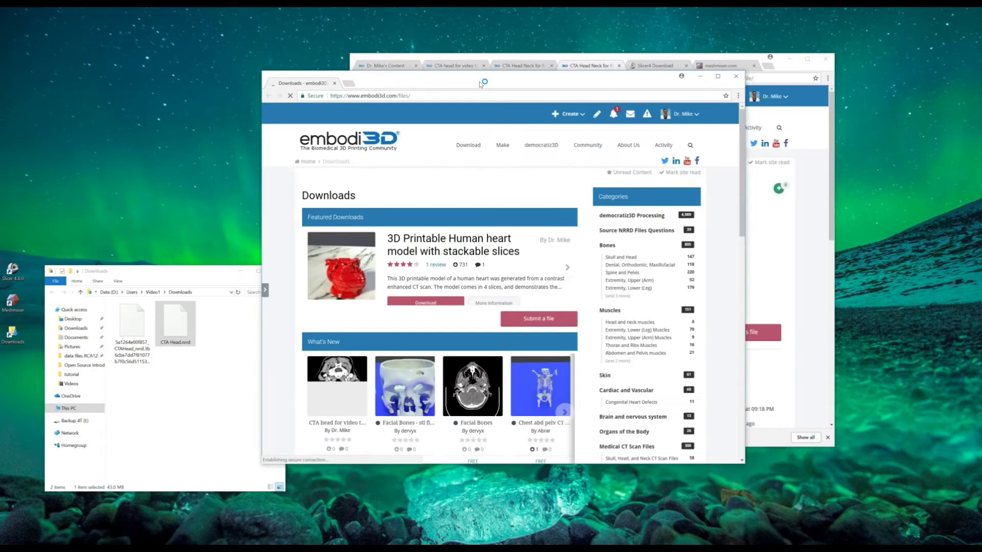
pyautogui.scroll(-2, 503, 283)
pyautogui.scroll(-3, 567, 226)
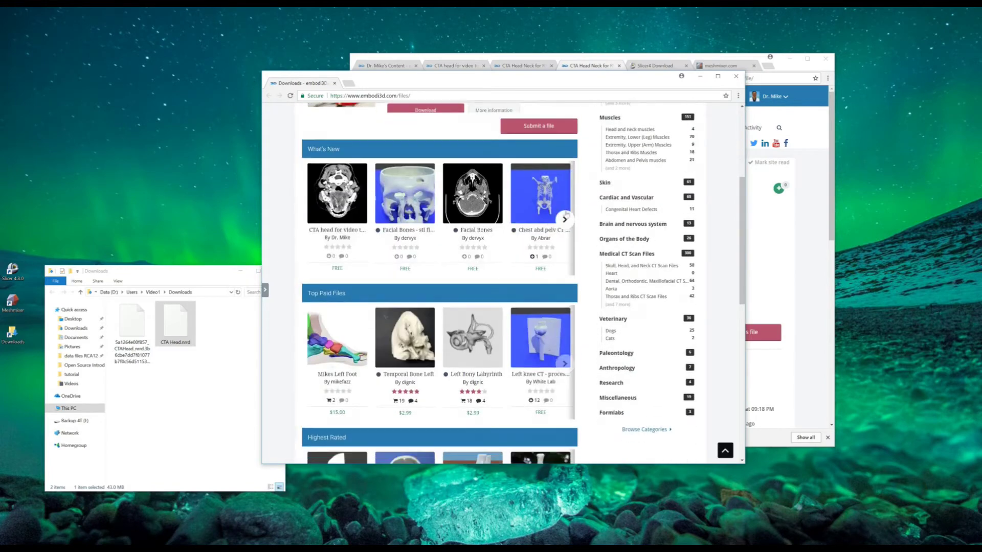
pyautogui.click(564, 220)
# Scroll past Highest Rated to Most Downloaded and the footer, then close the Downloads window
pyautogui.scroll(-5, 501, 306)
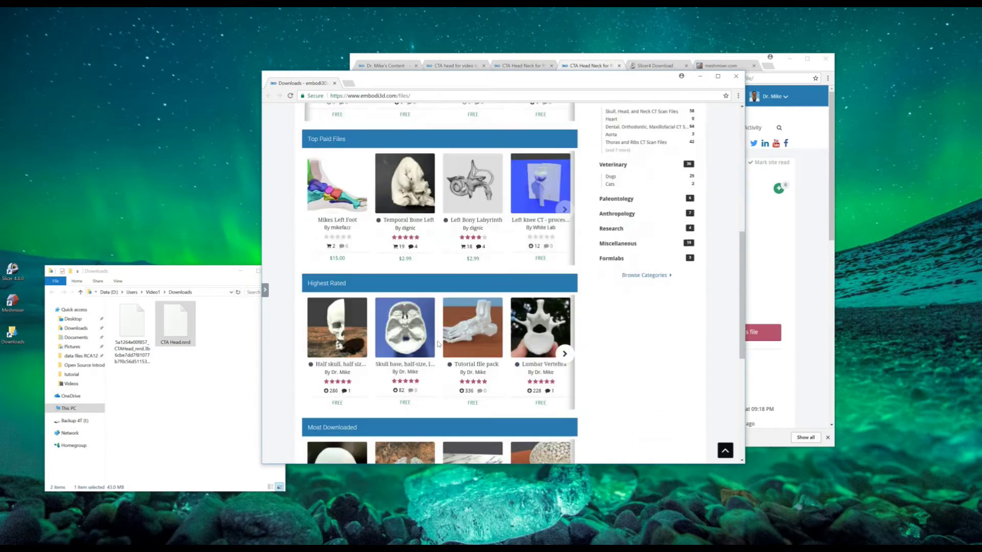
pyautogui.scroll(6, 443, 360)
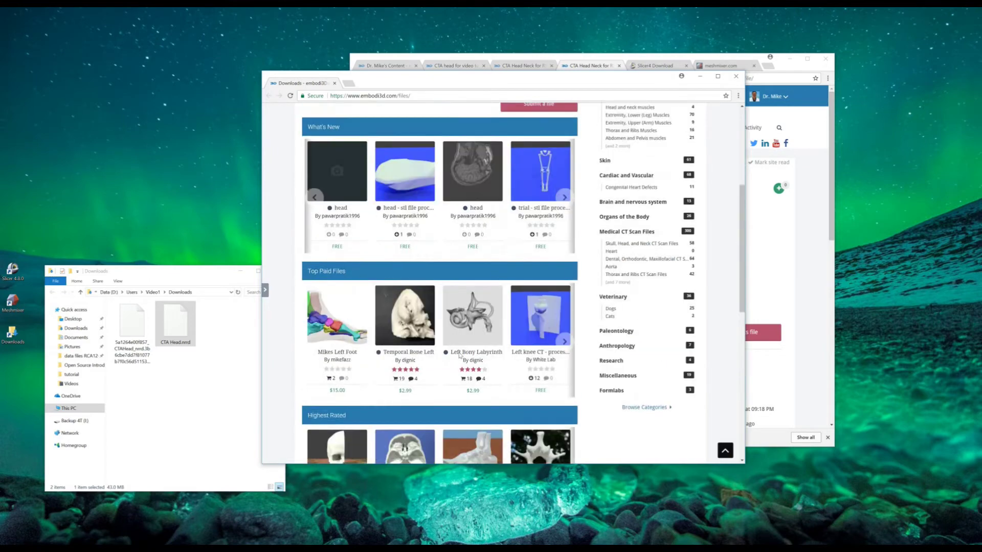
pyautogui.scroll(-3, 479, 306)
pyautogui.scroll(-3, 479, 306)
pyautogui.scroll(8, 479, 305)
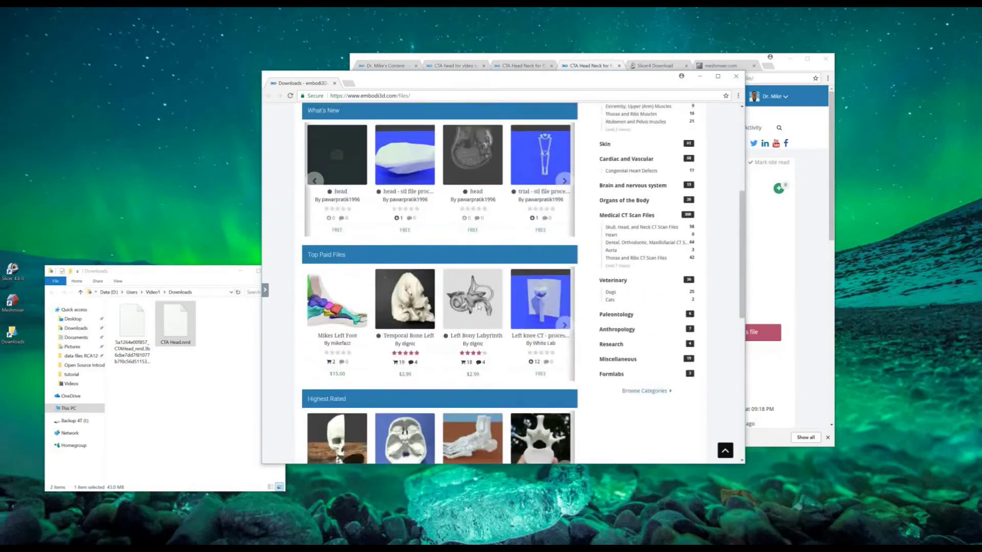
pyautogui.scroll(-4, 478, 306)
pyautogui.scroll(-2, 478, 306)
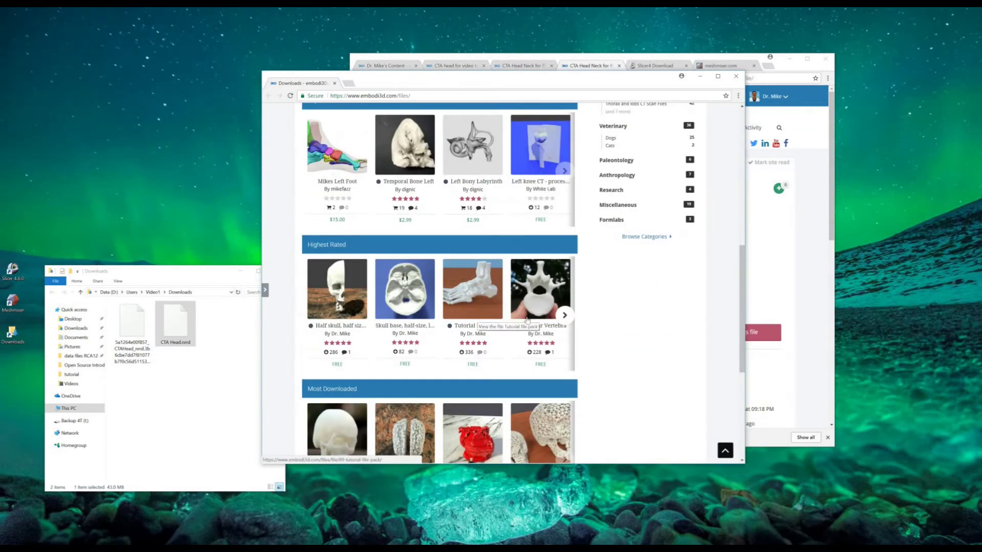
pyautogui.scroll(-3, 532, 322)
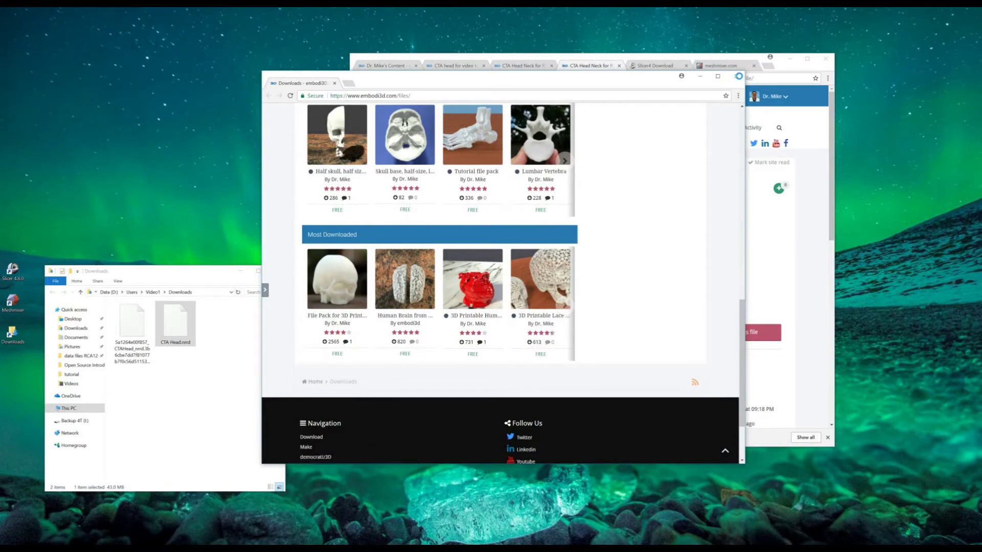
pyautogui.click(736, 77)
# Open Community > Forums in a new window, scroll through it, then close it
pyautogui.click(676, 128)
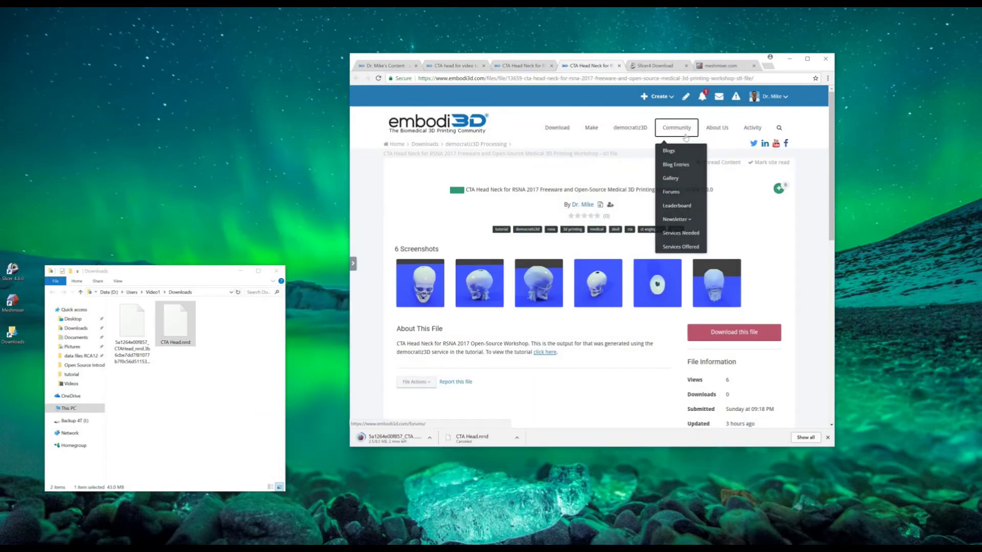
pyautogui.rightClick(673, 193)
pyautogui.click(690, 207)
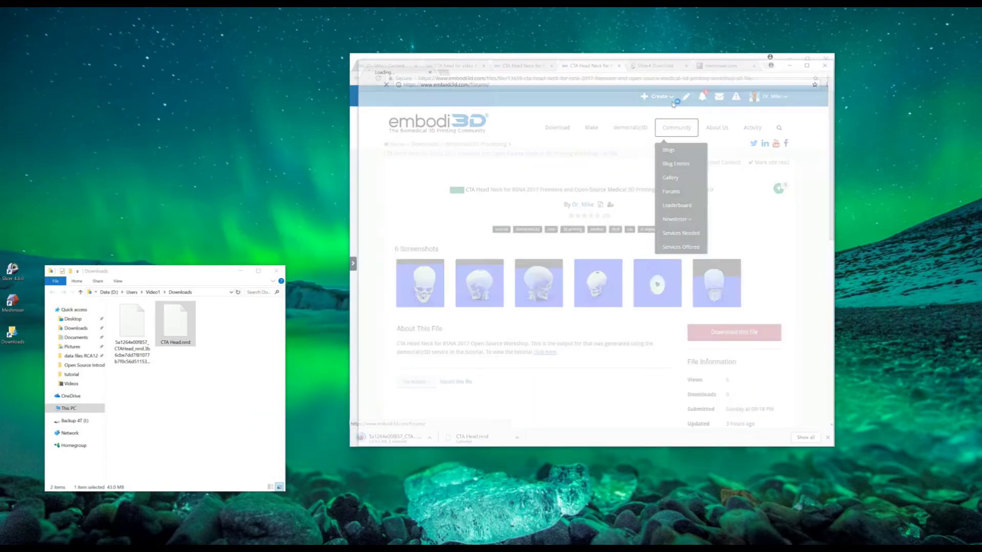
pyautogui.scroll(-3, 402, 323)
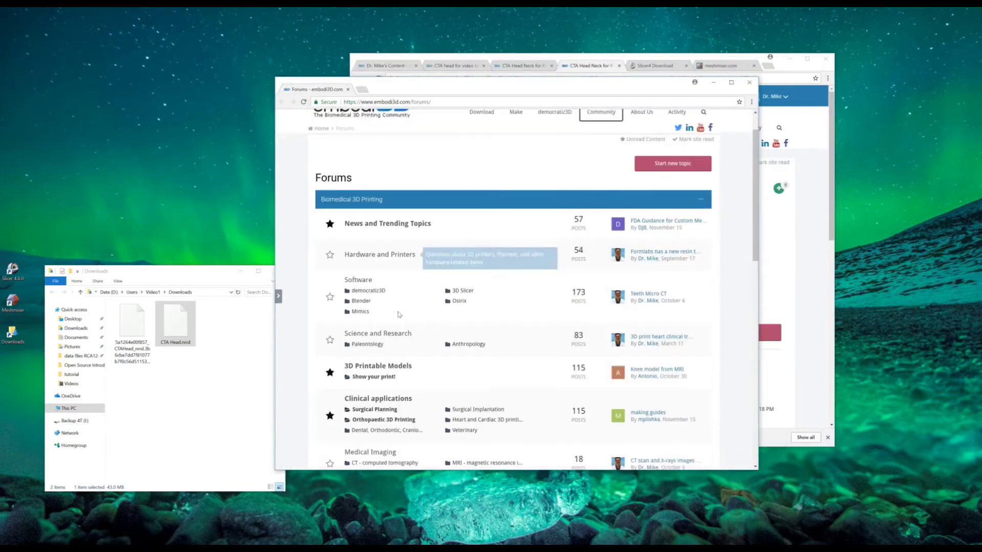
pyautogui.scroll(3, 402, 322)
pyautogui.scroll(-3, 483, 304)
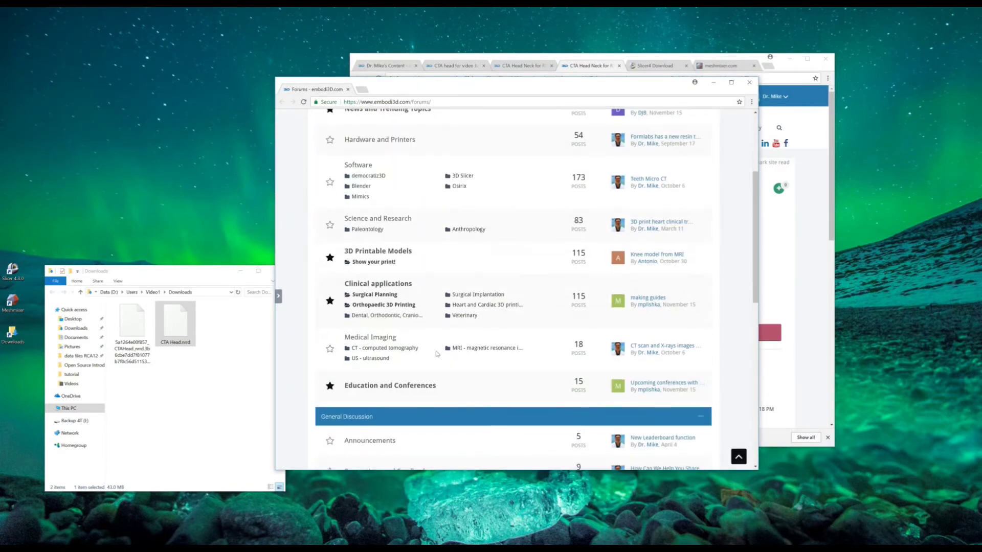
pyautogui.scroll(3, 491, 412)
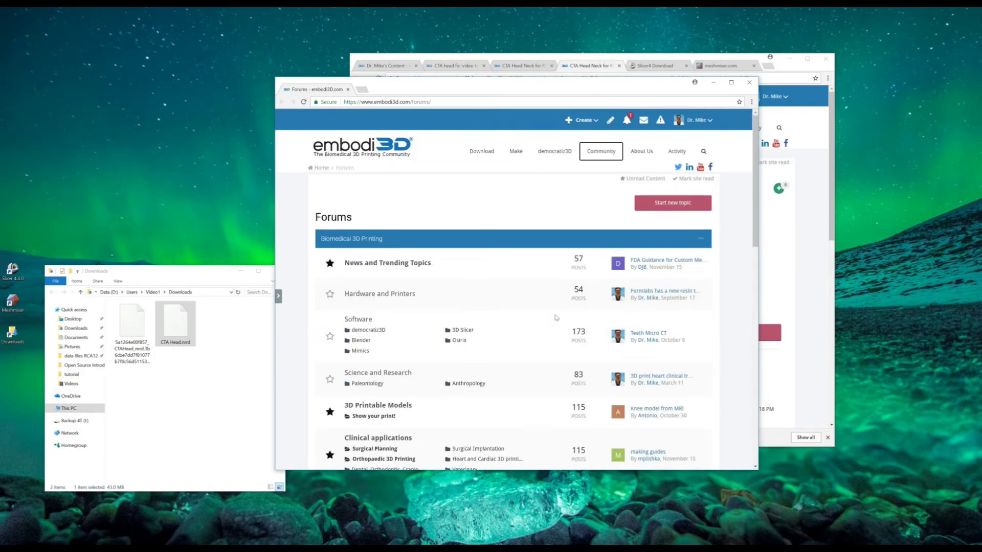
pyautogui.click(750, 87)
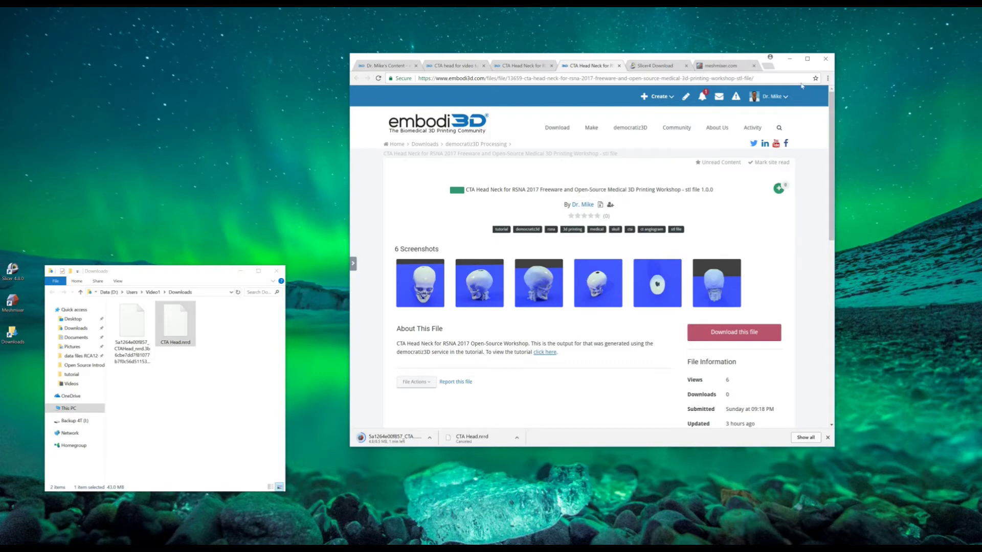
# Minimize the Chrome window to reveal the desktop
pyautogui.click(790, 60)
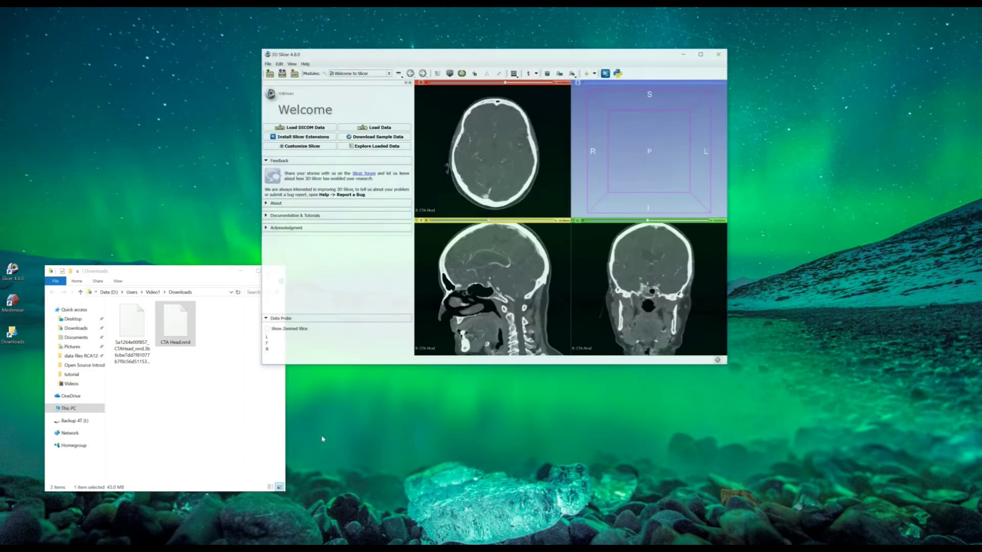
# Exit 3D Slicer, discarding the current scene's modifications
pyautogui.click(730, 40)
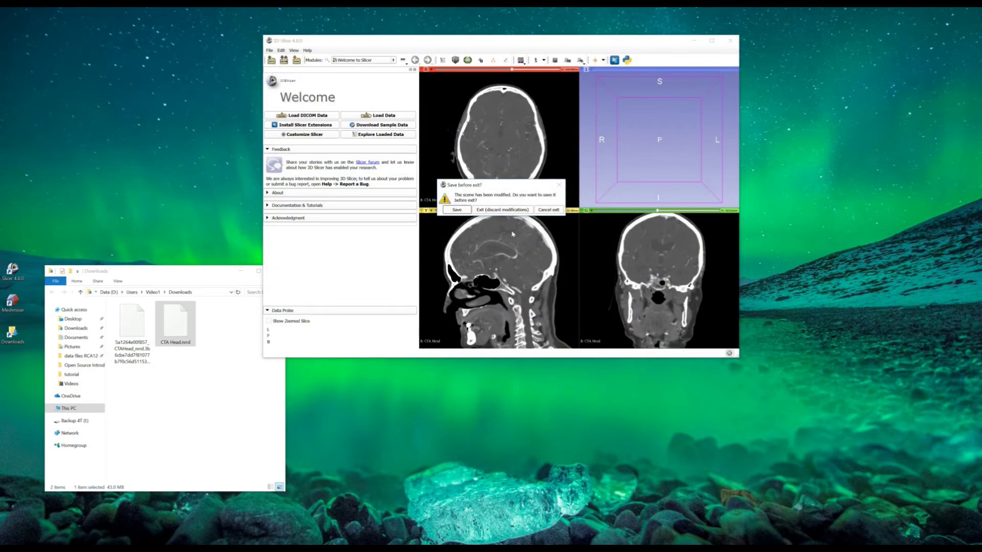
pyautogui.click(502, 209)
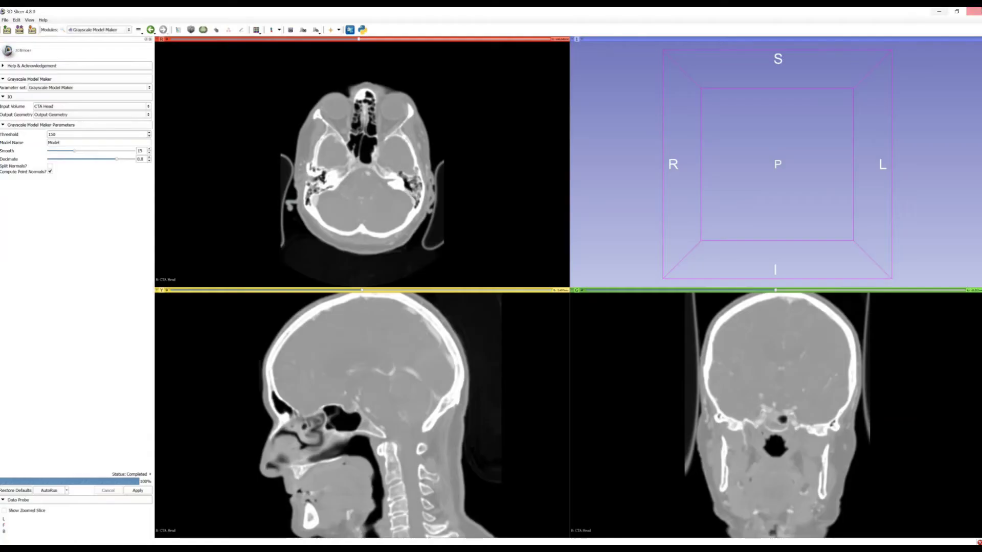
pyautogui.click(974, 11)
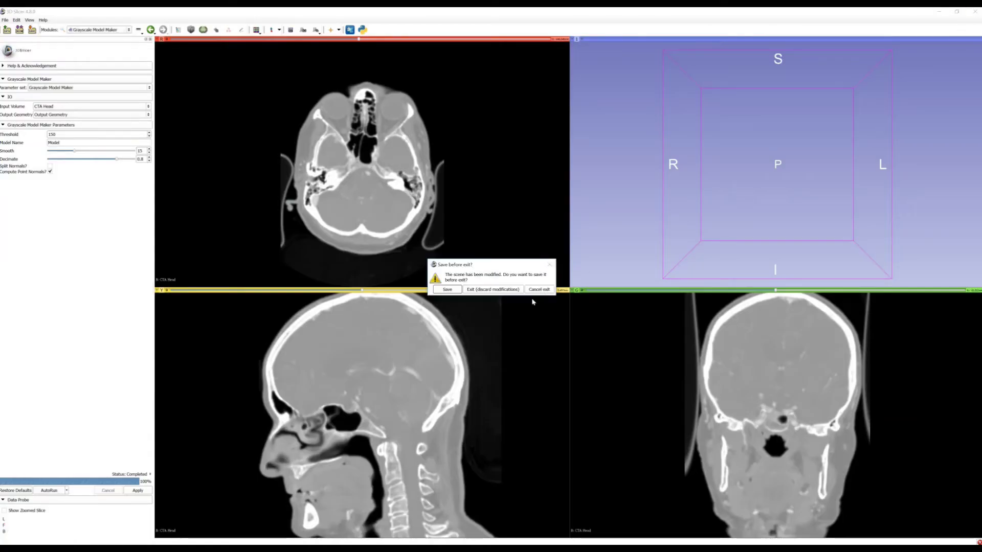
pyautogui.click(493, 289)
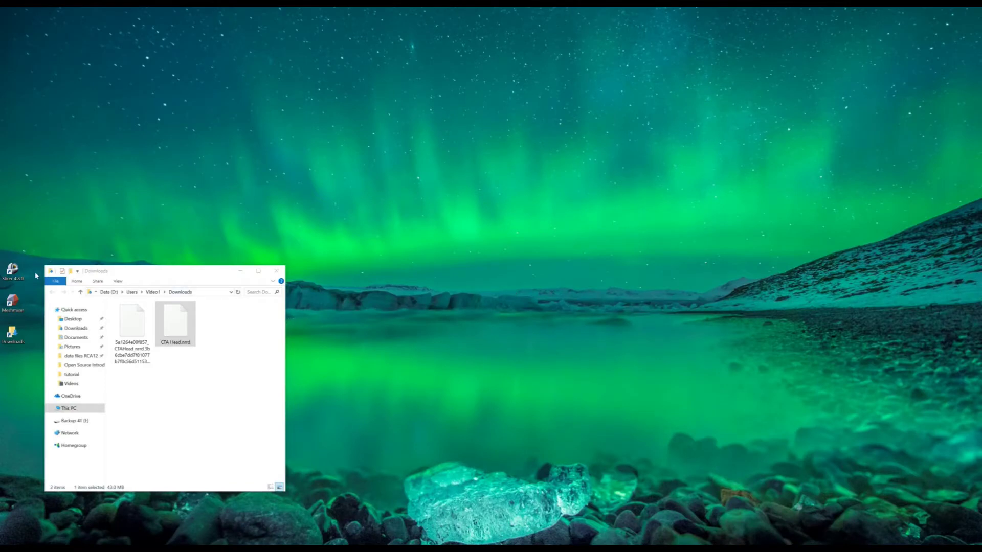
# Relaunch Slicer and drag CTA Head.nrrd from Downloads into the slice views
pyautogui.doubleClick(15, 271)
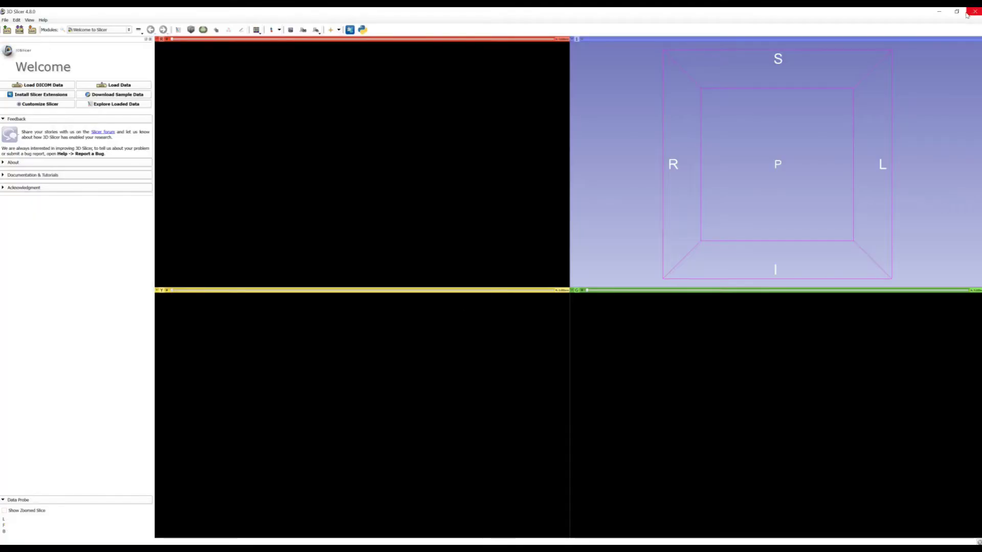
pyautogui.click(963, 16)
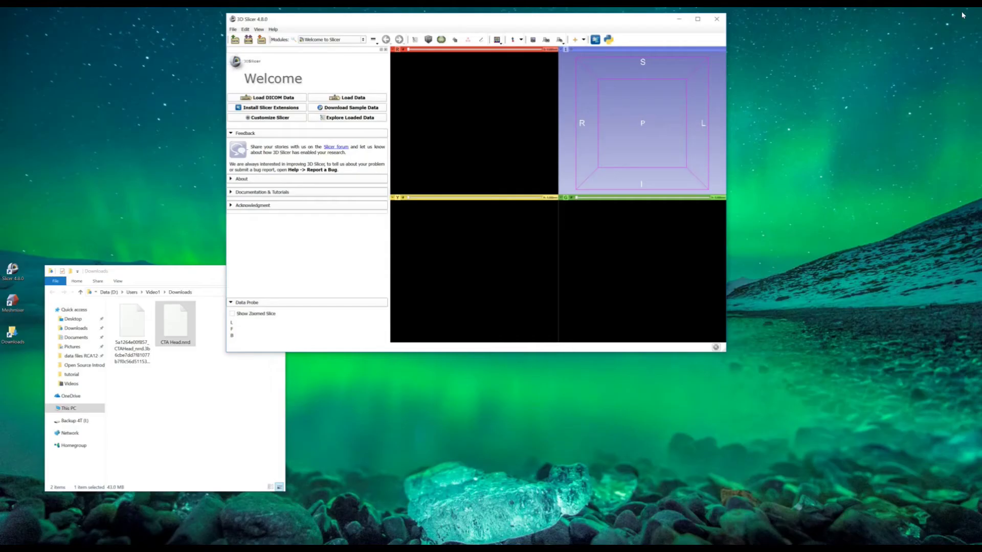
pyautogui.click(185, 333)
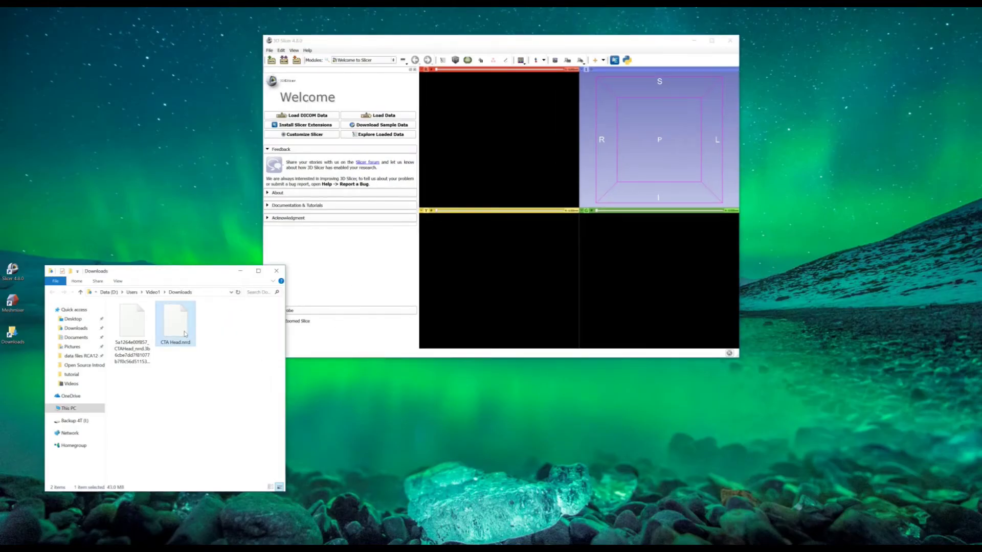
pyautogui.moveTo(182, 328); pyautogui.dragTo(503, 285)
pyautogui.click(534, 326)
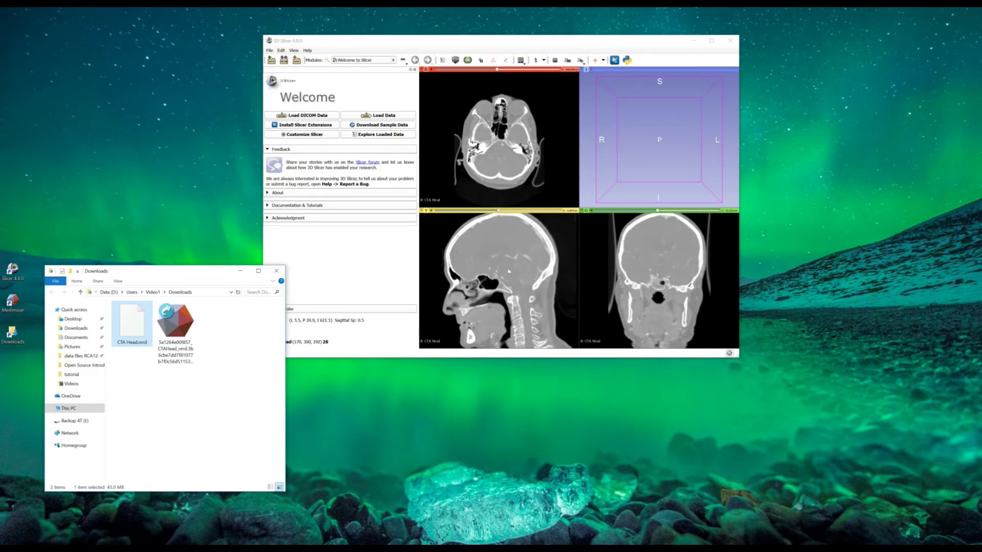
# Raise the CTA Head slice contrast and enlarge the Slicer window
pyautogui.moveTo(529, 282); pyautogui.dragTo(610, 381)
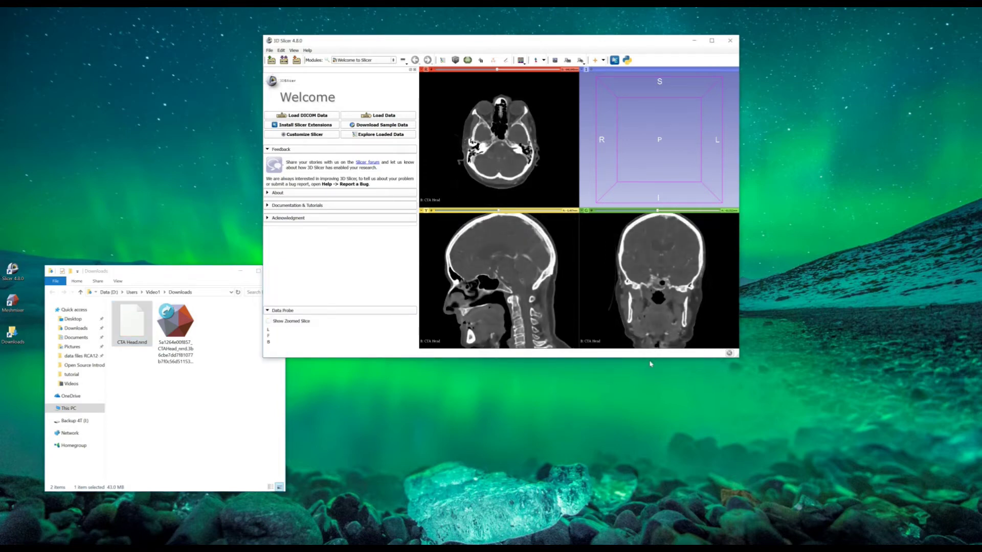
pyautogui.moveTo(650, 365); pyautogui.dragTo(650, 397)
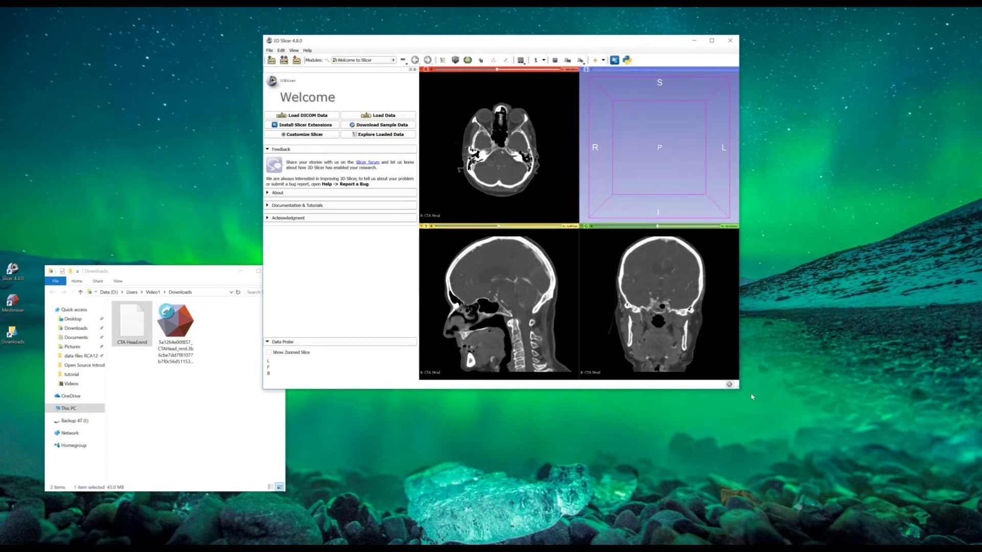
pyautogui.moveTo(739, 390); pyautogui.dragTo(762, 405)
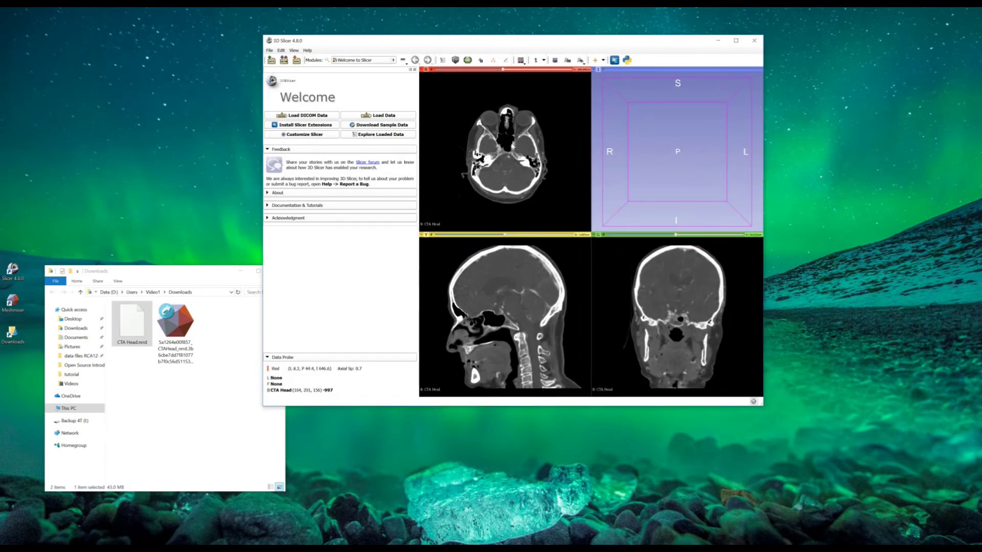
pyautogui.scroll(5, 553, 300)
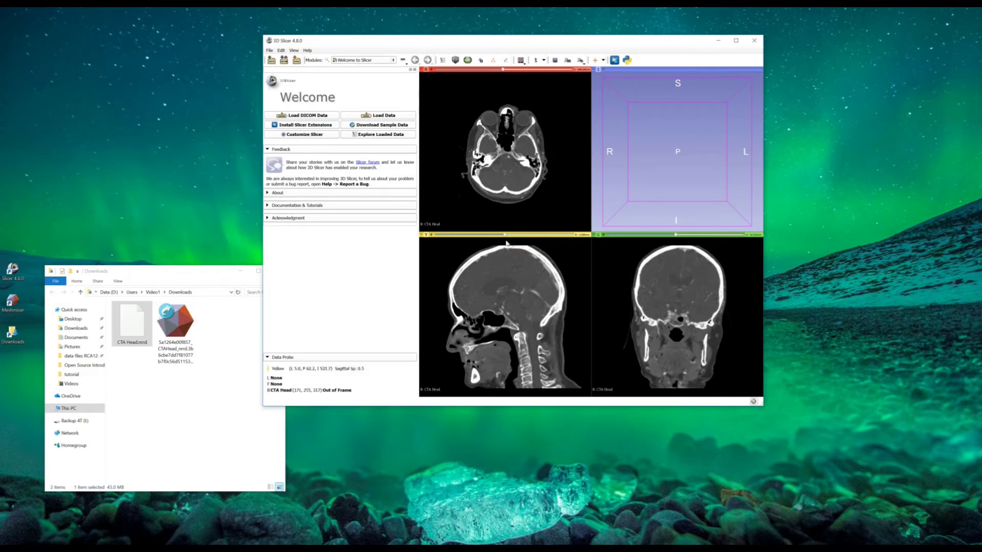
pyautogui.scroll(-5, 517, 239)
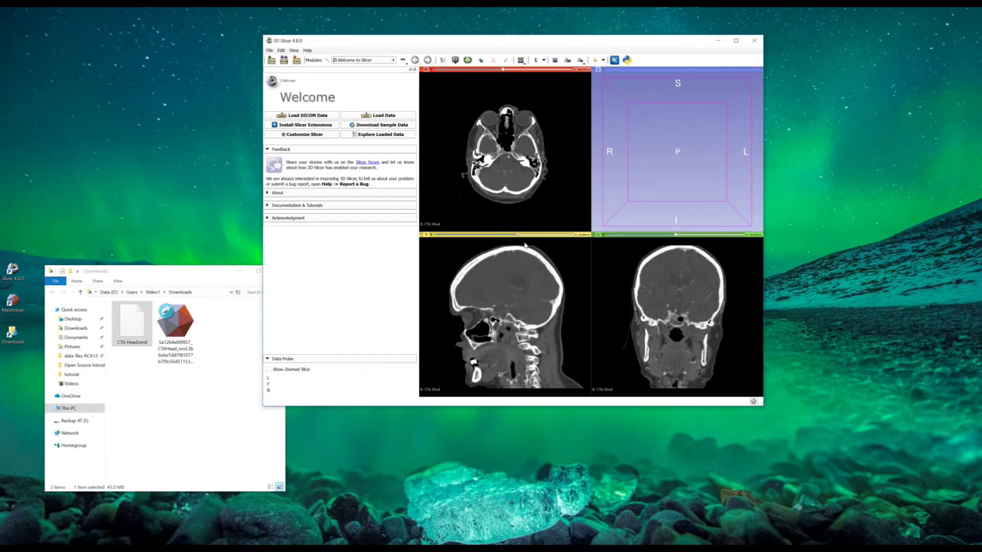
pyautogui.scroll(5, 525, 246)
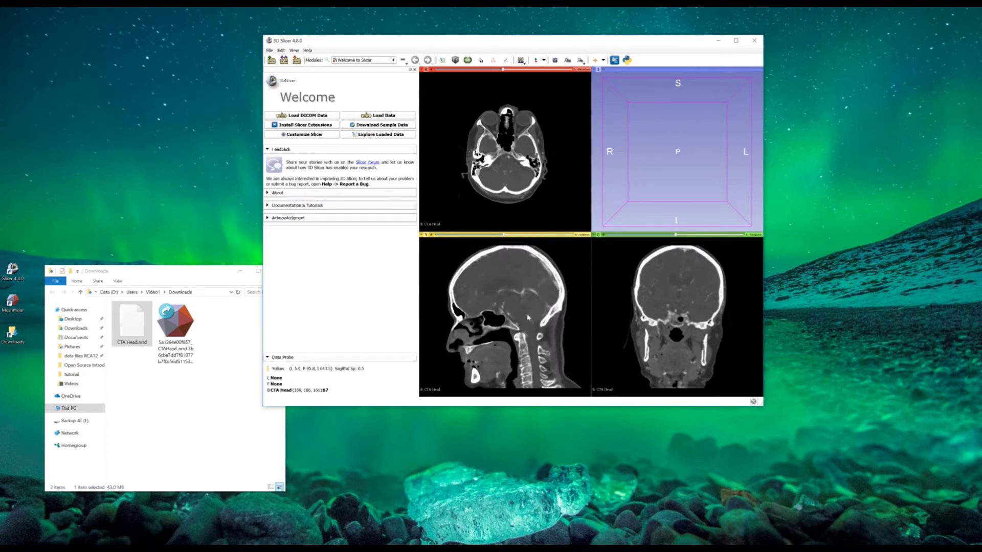
# Fine-tune the window/level so bone stands out, browse slices, and maximize Slicer
pyautogui.moveTo(528, 317); pyautogui.dragTo(529, 298)
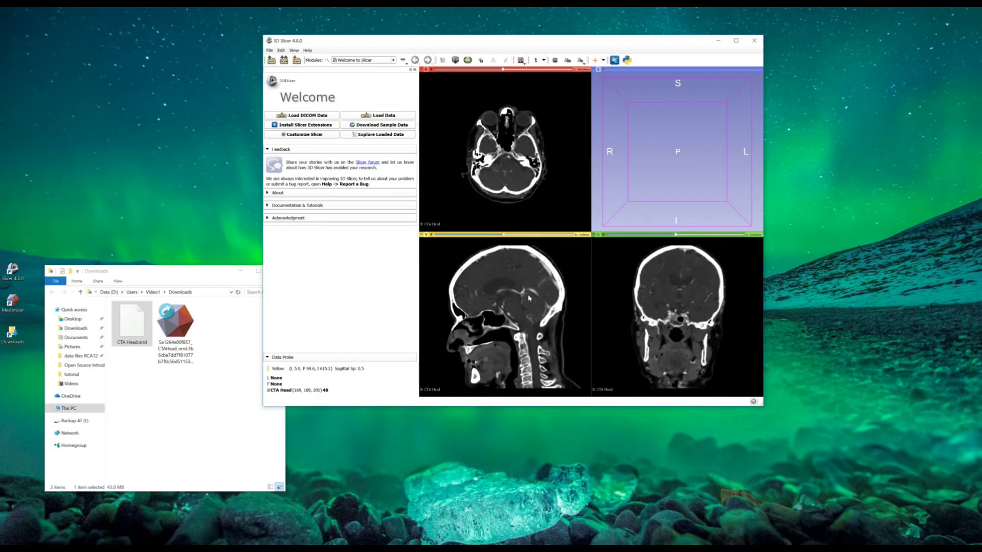
pyautogui.scroll(2, 529, 298)
pyautogui.scroll(5, 532, 184)
pyautogui.scroll(3, 533, 177)
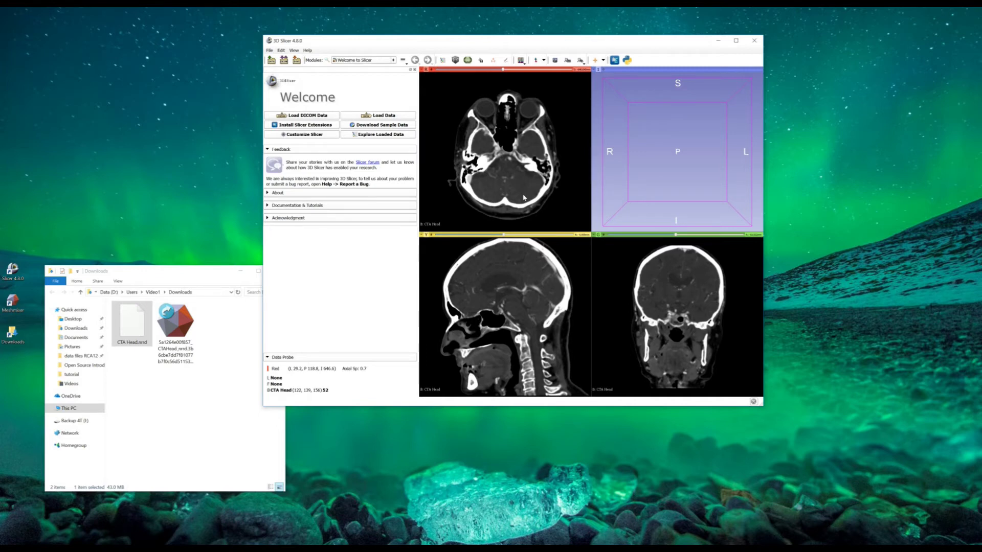
pyautogui.scroll(-5, 551, 197)
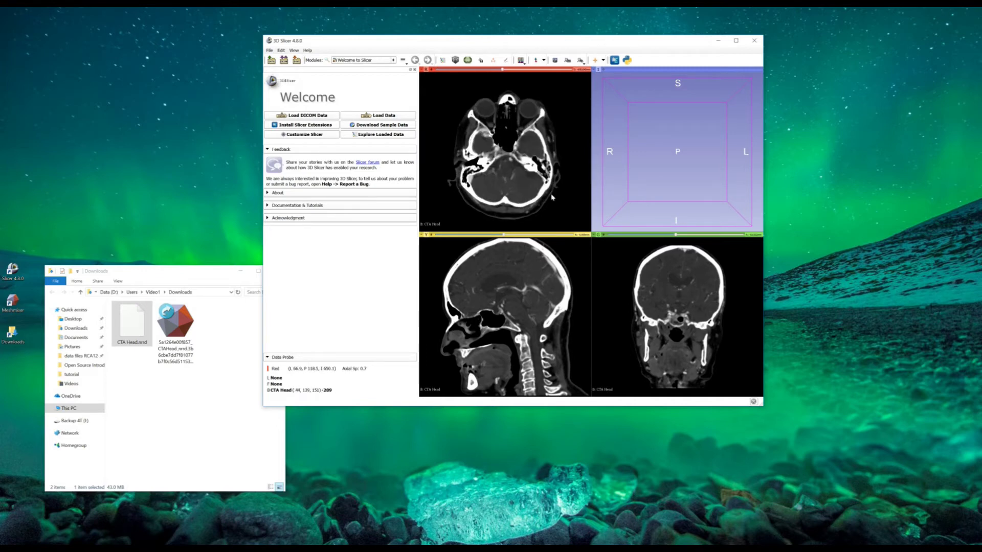
pyautogui.scroll(3, 532, 174)
pyautogui.scroll(-5, 494, 143)
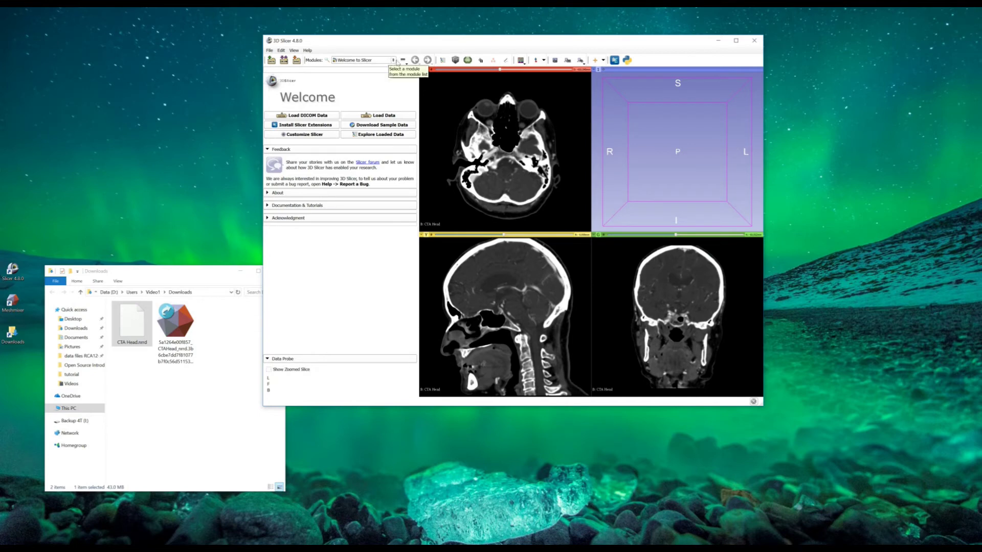
pyautogui.doubleClick(428, 43)
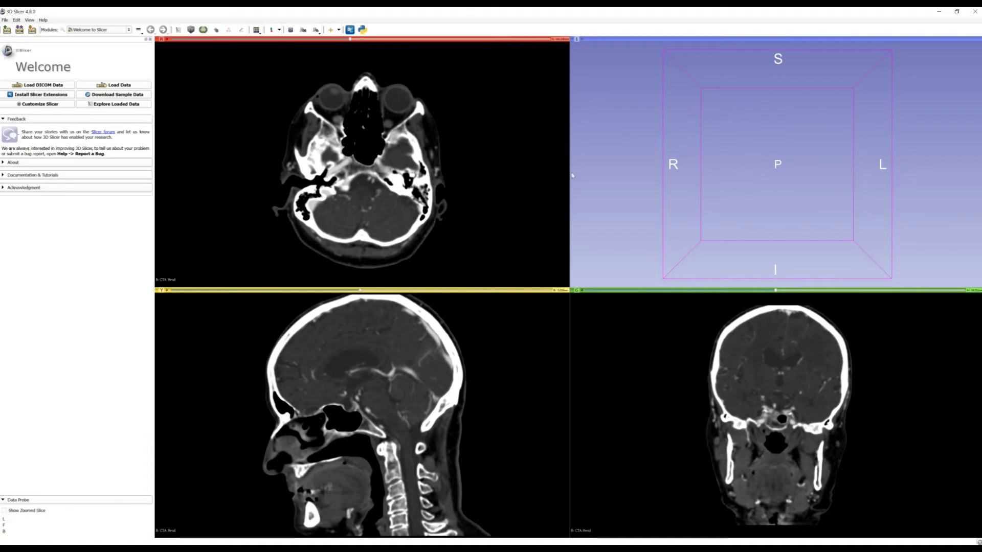
# Open the Grayscale Model Maker module from All Modules
pyautogui.click(102, 30)
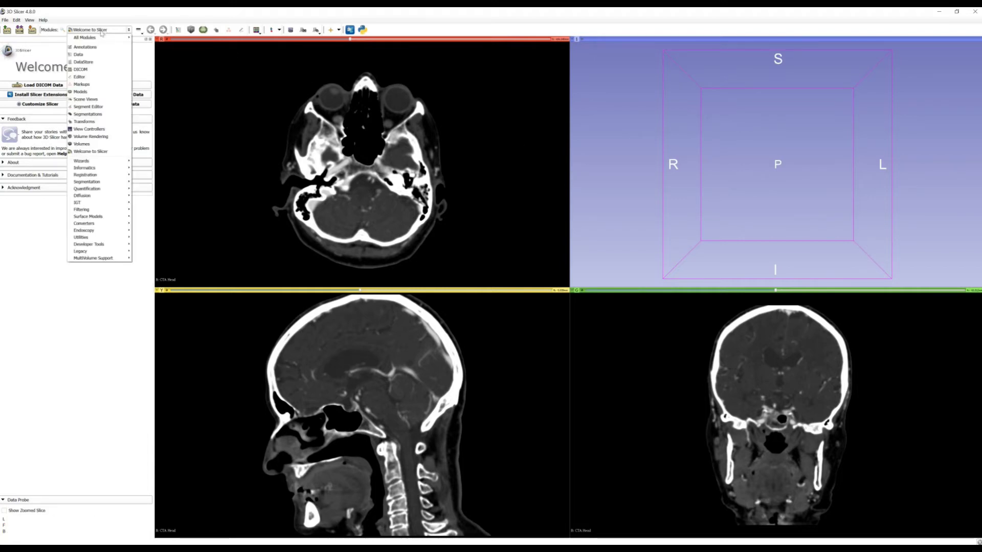
pyautogui.moveTo(103, 39)
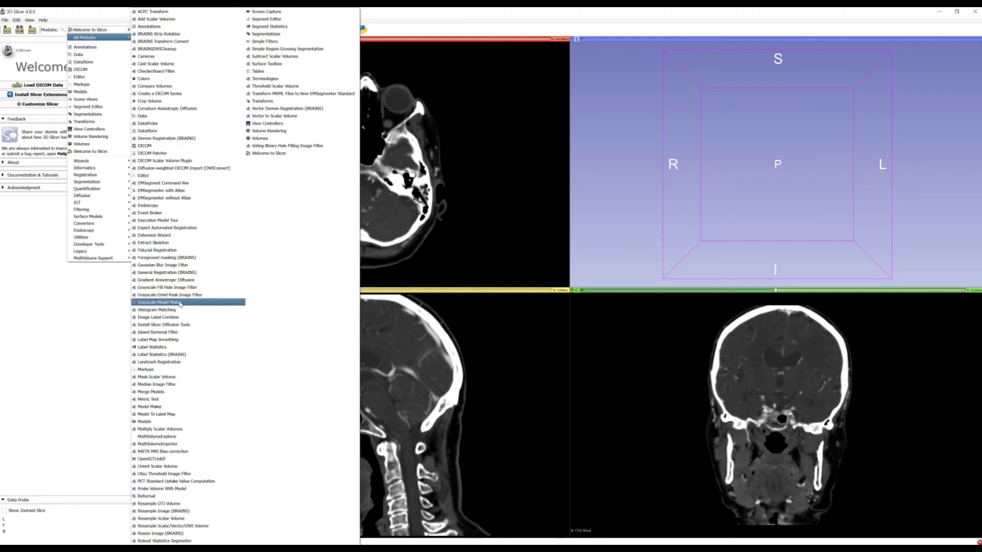
pyautogui.click(180, 304)
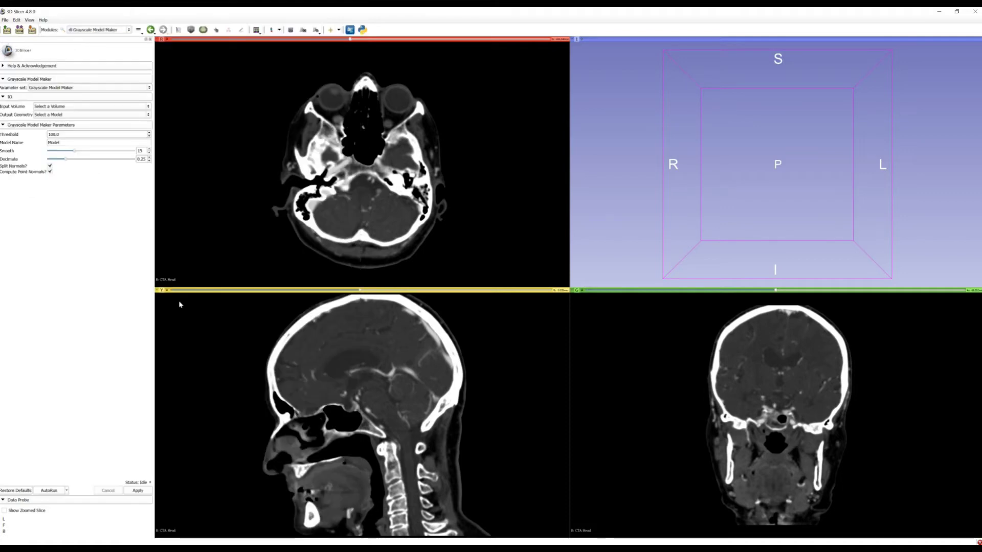
# Choose CTA Head as the input volume and create a new Output Geometry model as the output
pyautogui.click(71, 110)
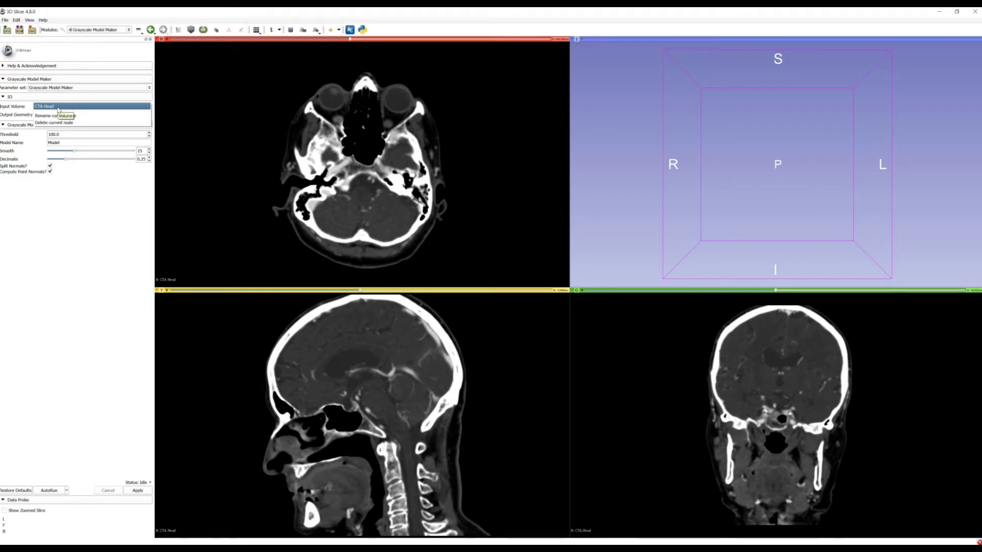
pyautogui.click(58, 109)
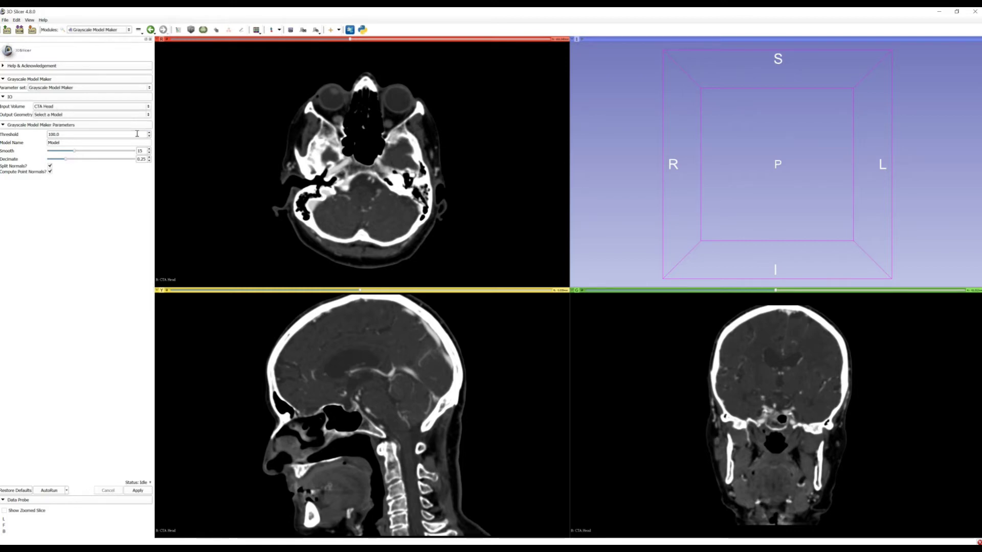
pyautogui.click(70, 115)
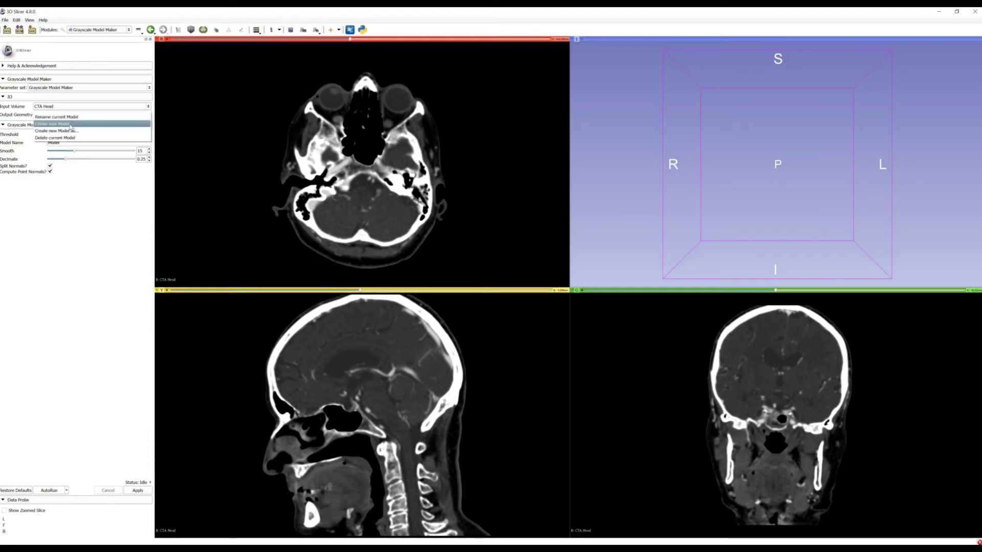
pyautogui.click(73, 124)
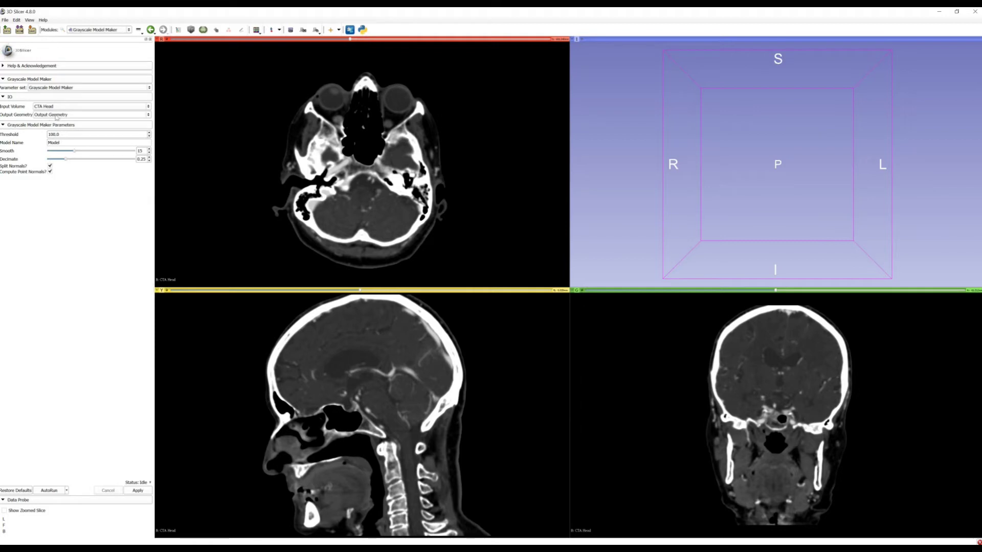
pyautogui.click(52, 134)
# Set threshold 150 and decimate 0.8, turn off Split Normals, keep Compute Point Normals, and apply
pyautogui.write('150')
pyautogui.moveTo(142, 159); pyautogui.dragTo(149, 159)
pyautogui.write('8')
pyautogui.click(50, 166)
pyautogui.click(50, 171)
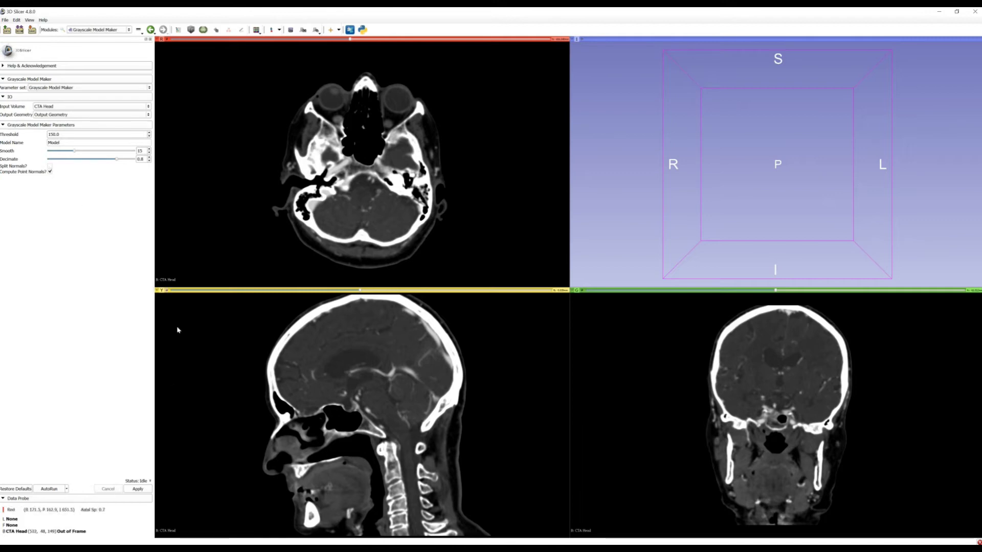
pyautogui.click(146, 492)
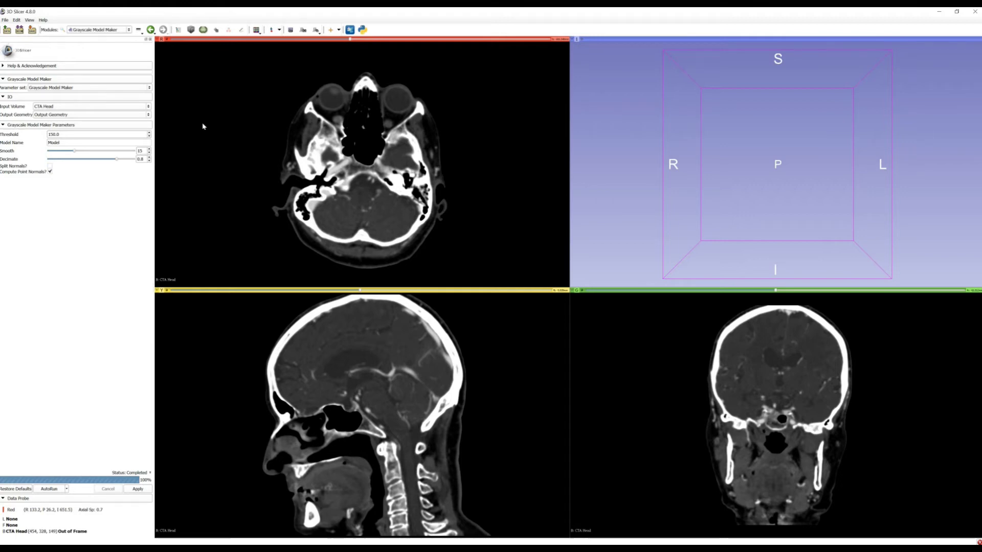
# In the save window, set the Output Geometry model's file format to STL (.stl)
pyautogui.click(32, 31)
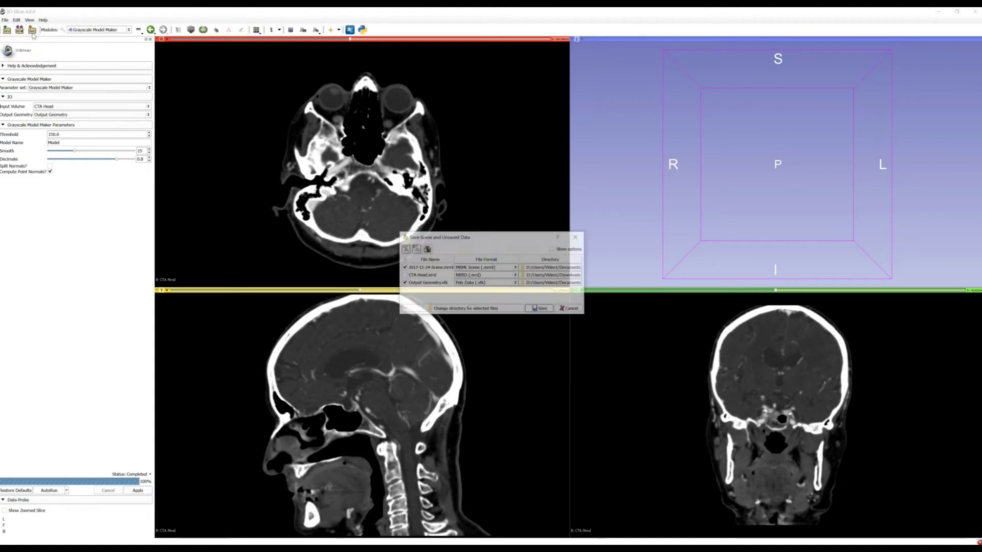
pyautogui.moveTo(442, 240); pyautogui.dragTo(347, 236)
pyautogui.moveTo(490, 310); pyautogui.dragTo(511, 329)
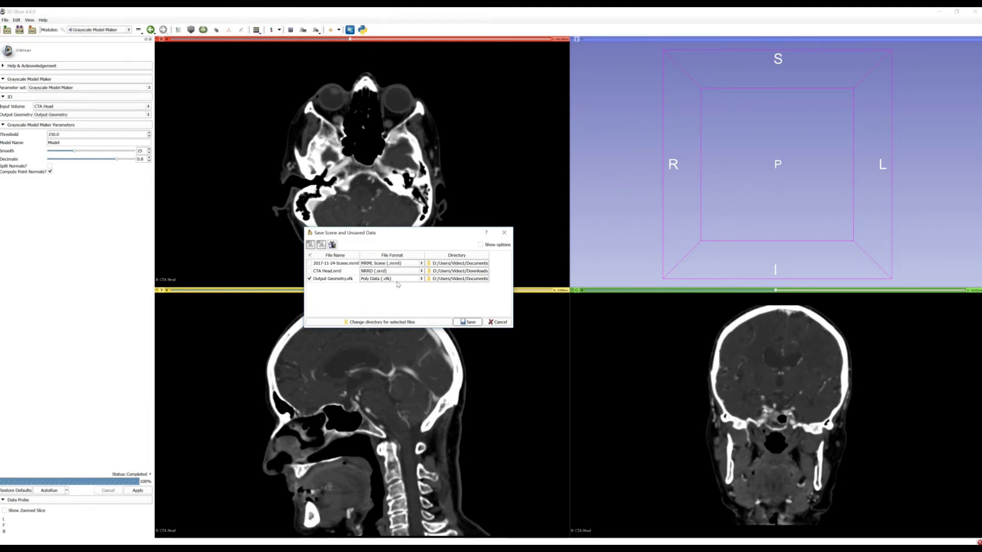
pyautogui.click(396, 280)
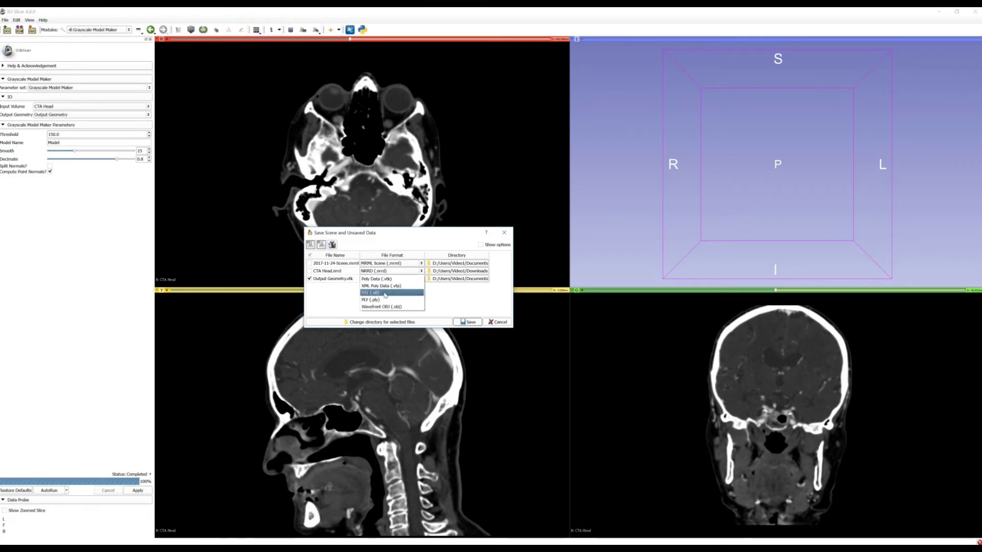
pyautogui.click(385, 293)
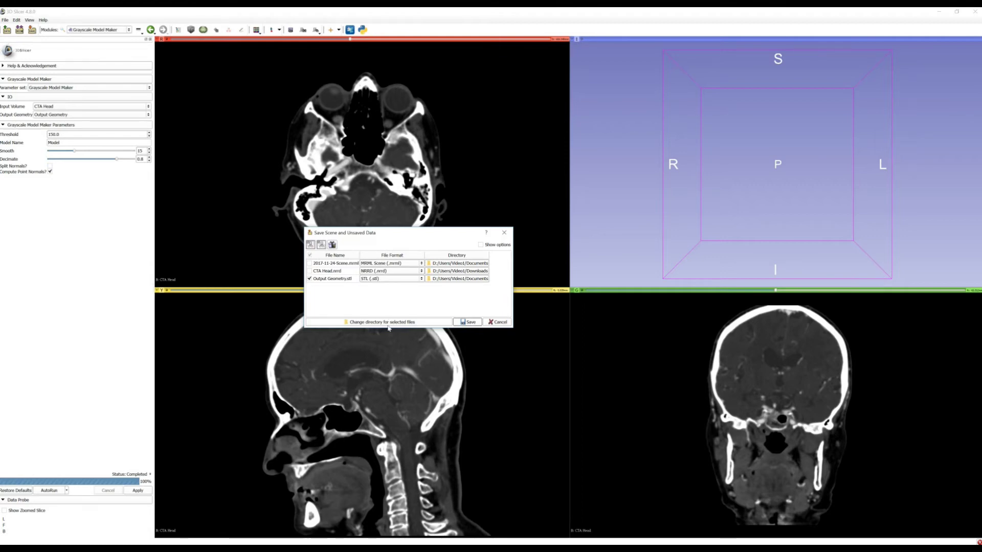
# Change the save directory to Downloads and save the Output Geometry STL
pyautogui.click(414, 322)
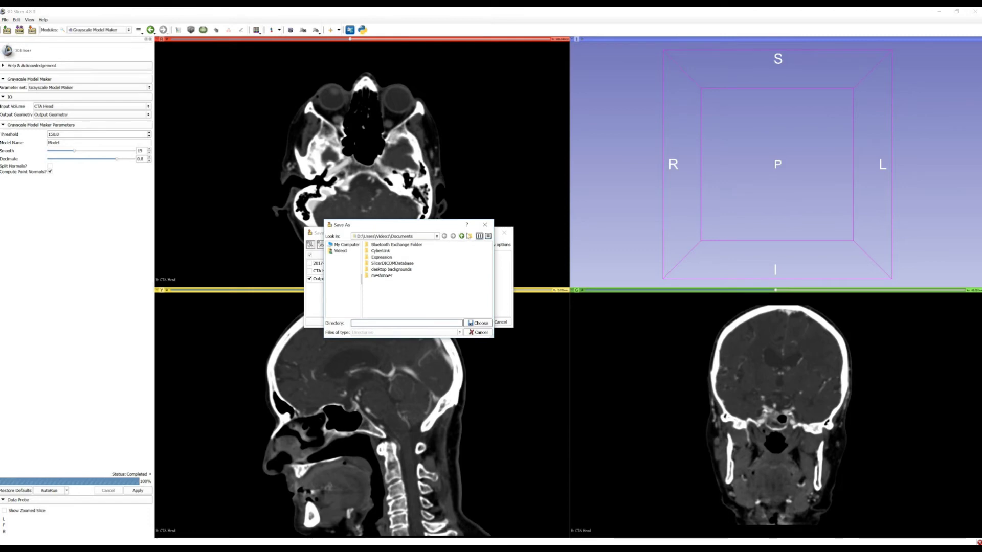
pyautogui.click(462, 235)
pyautogui.click(385, 258)
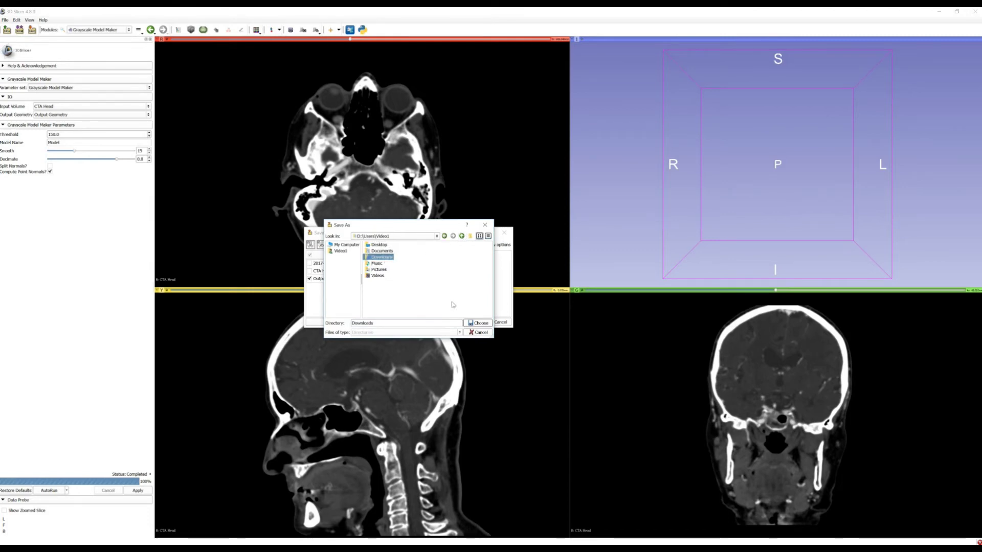
pyautogui.click(478, 323)
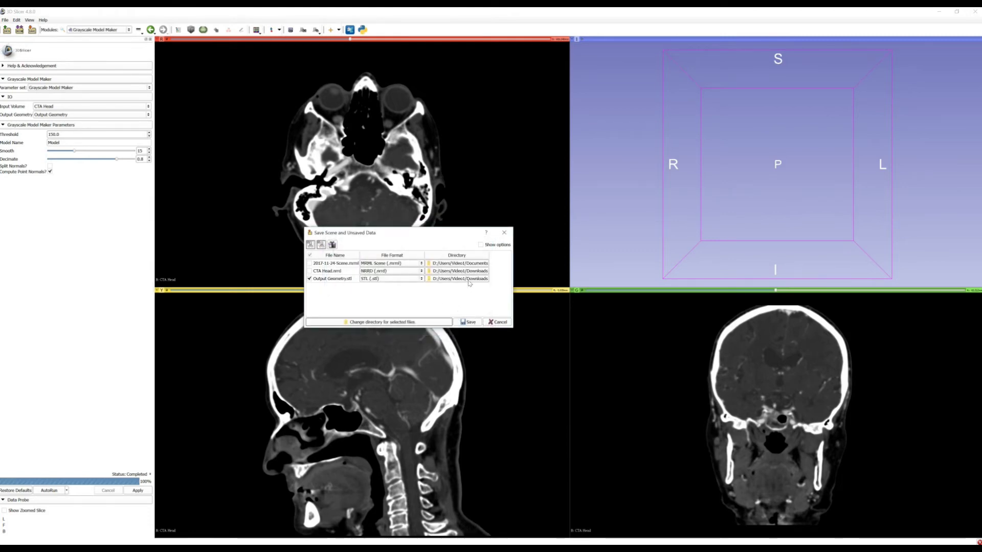
pyautogui.click(470, 323)
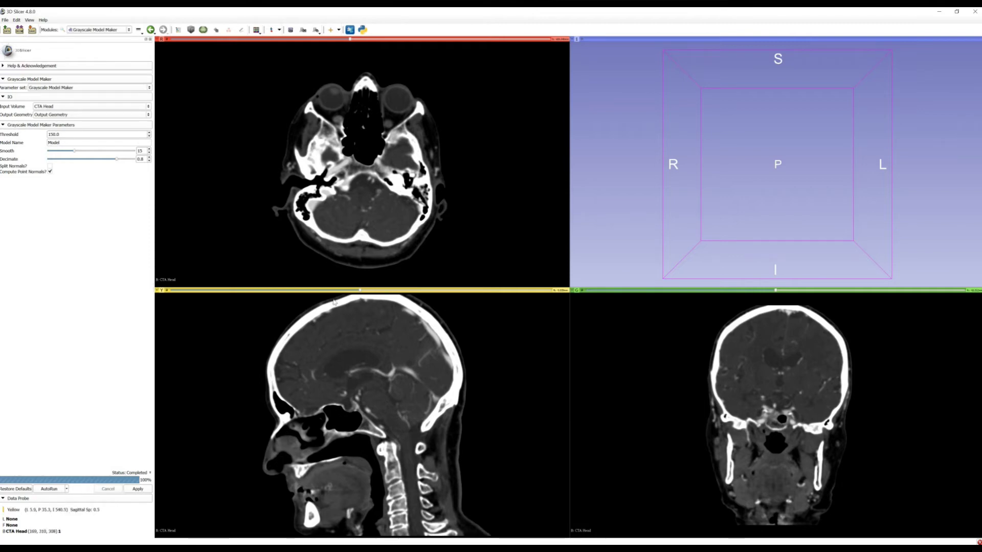
pyautogui.click(938, 12)
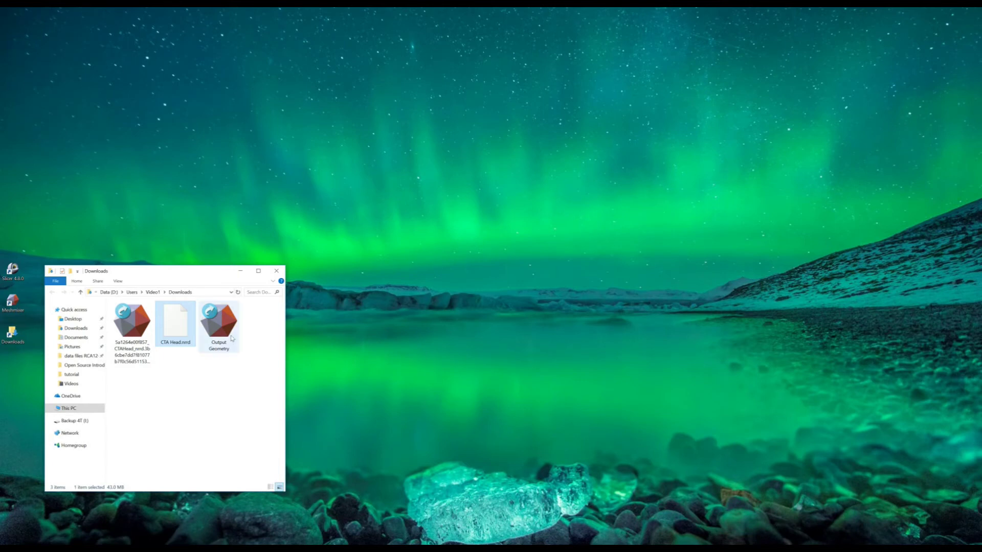
# Select the Output Geometry file in the Downloads window and move the window slightly down
pyautogui.click(223, 329)
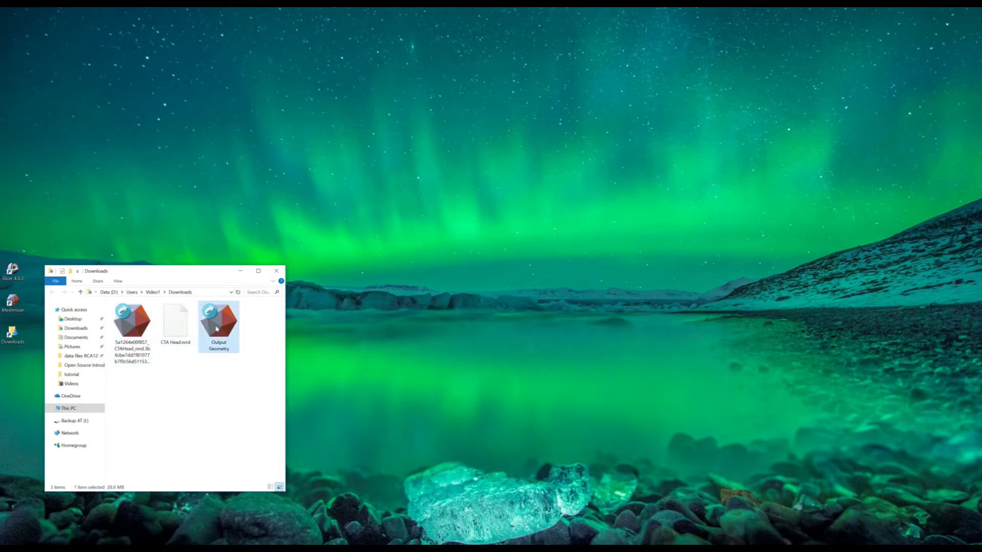
pyautogui.moveTo(209, 271); pyautogui.dragTo(222, 295)
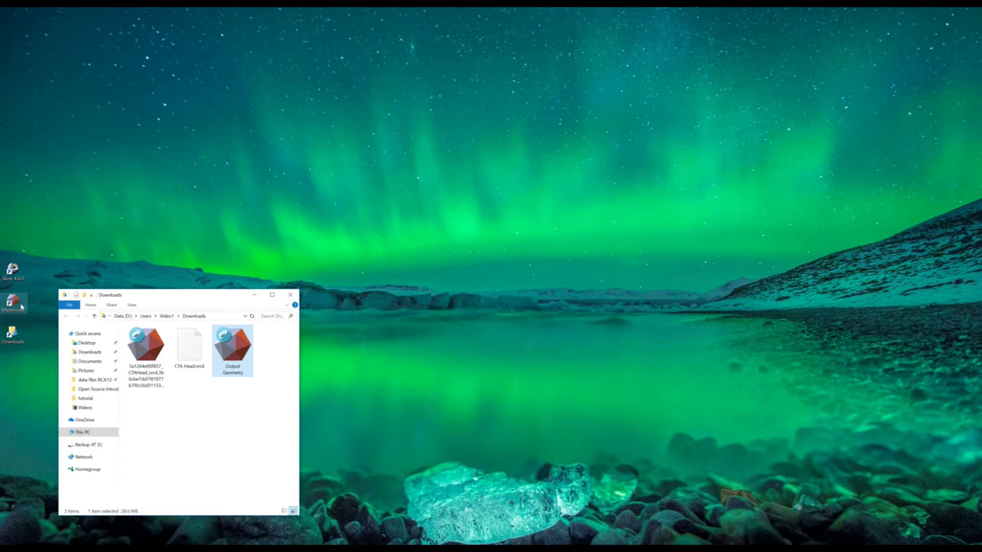
# Open the Meshmixer download page on meshmixer.com in Chrome, then minimize the browser
pyautogui.hotkey('alt', 'Tab')
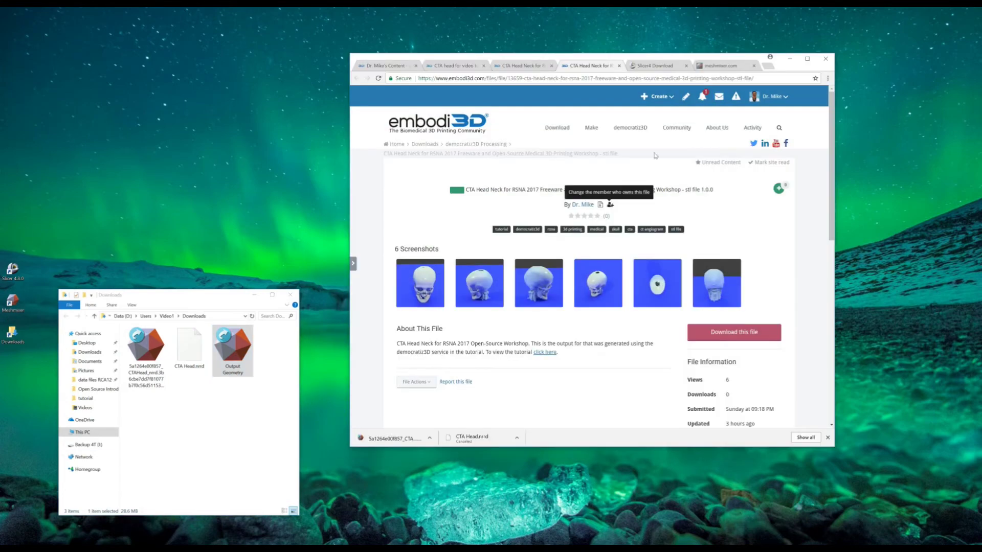
pyautogui.click(716, 66)
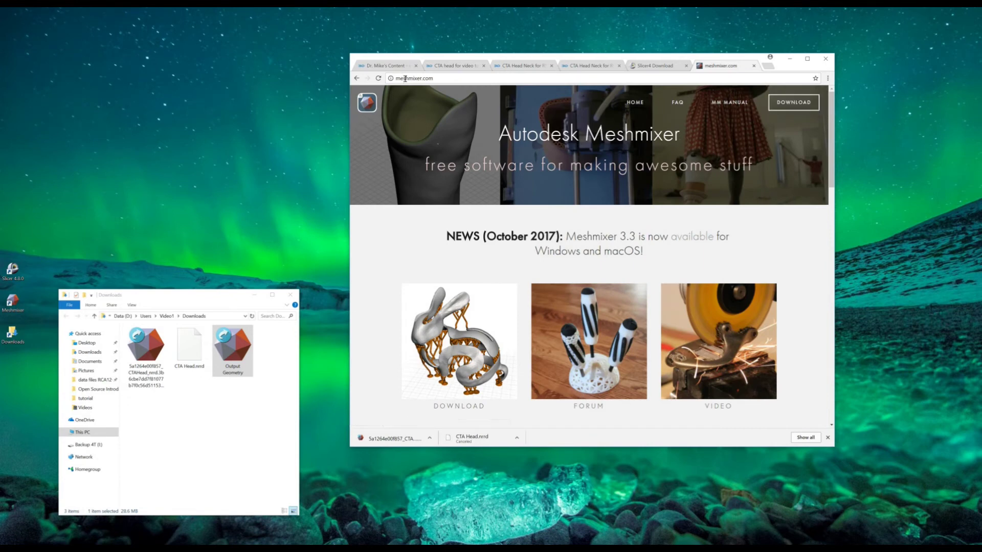
pyautogui.click(798, 110)
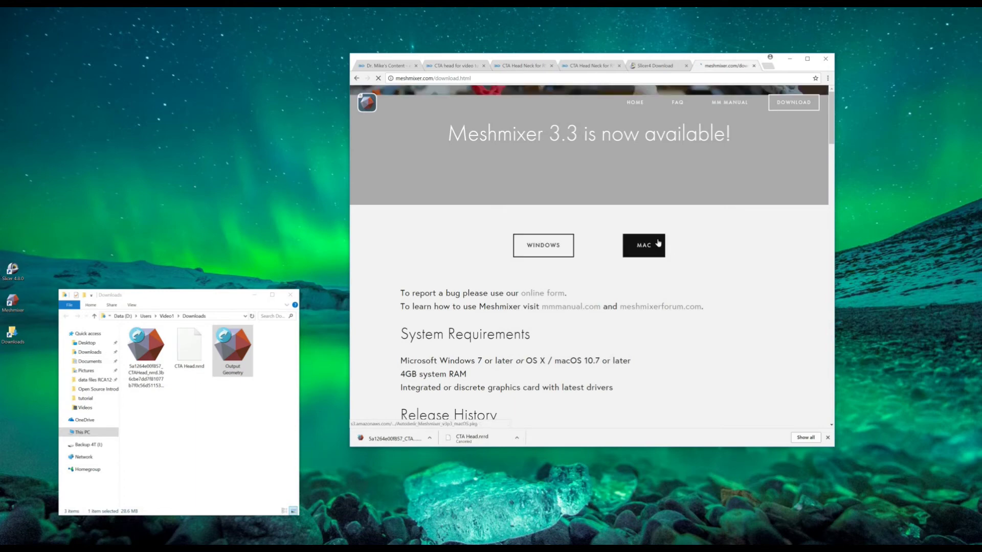
pyautogui.click(790, 59)
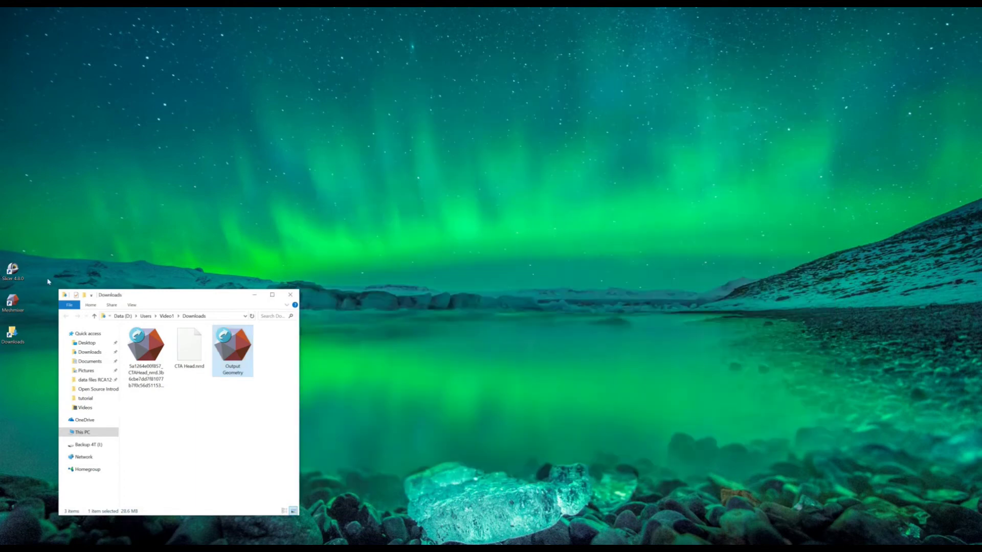
# Launch Meshmixer without restoring, position it beside Explorer, and drag in the Output Geometry STL
pyautogui.click(21, 301)
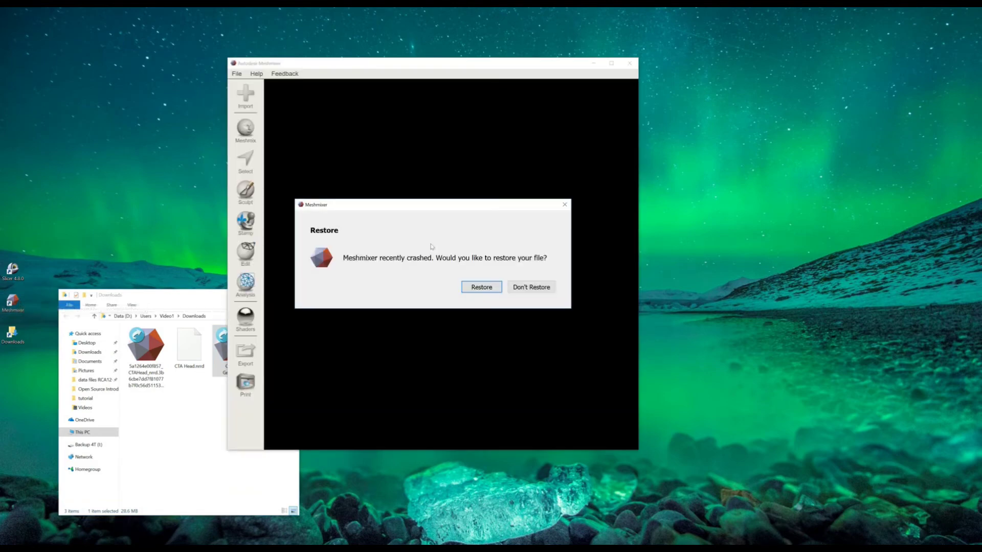
pyautogui.click(538, 287)
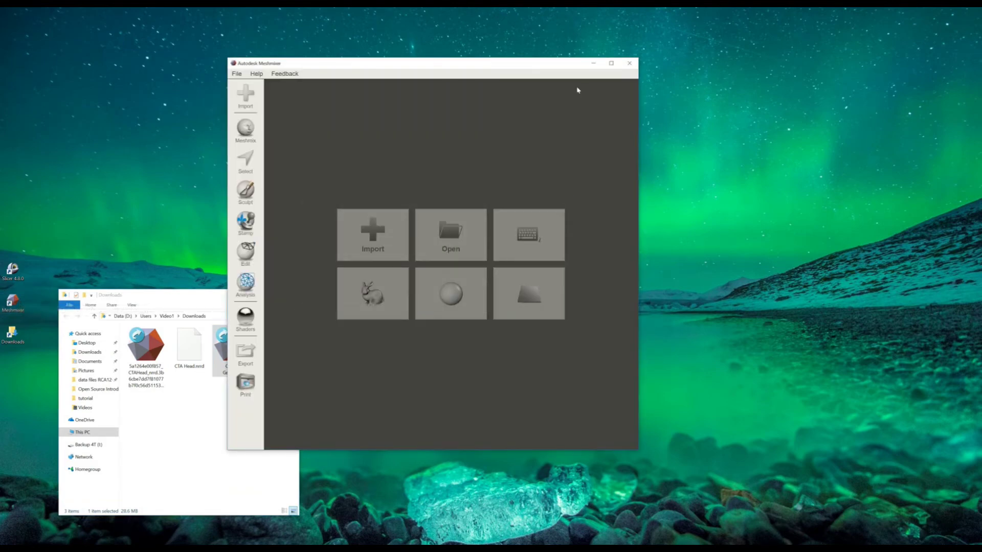
pyautogui.moveTo(547, 67); pyautogui.dragTo(645, 23)
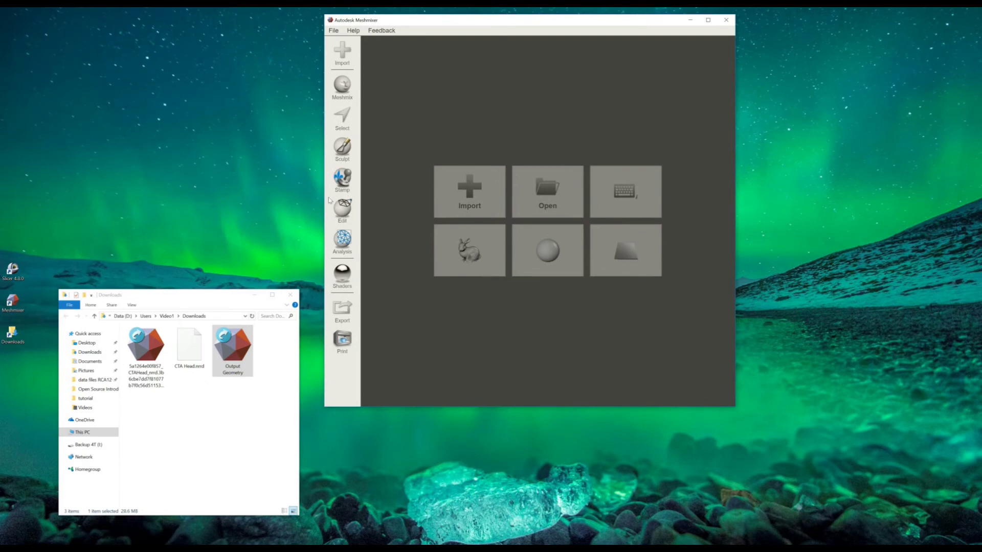
pyautogui.moveTo(325, 202); pyautogui.dragTo(294, 205)
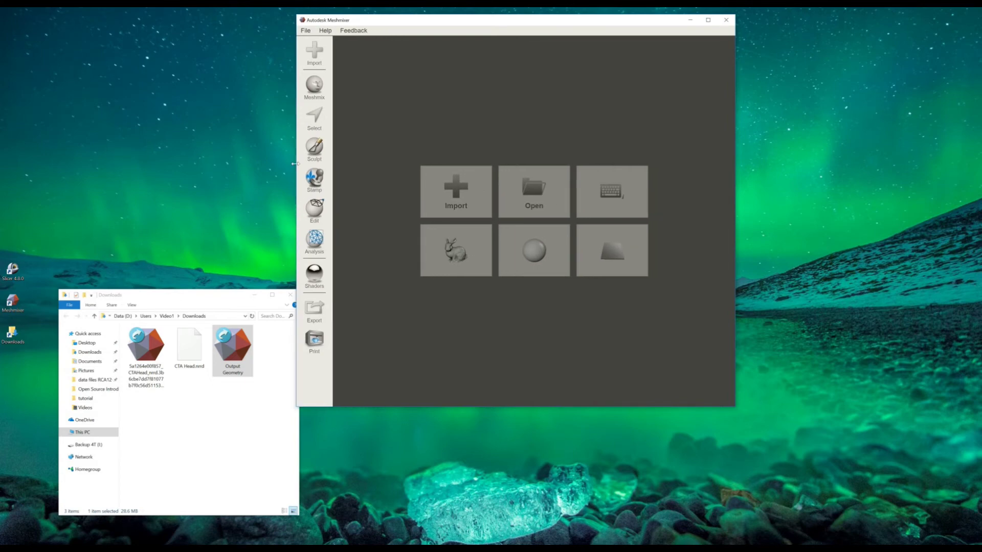
pyautogui.moveTo(408, 20); pyautogui.dragTo(418, 23)
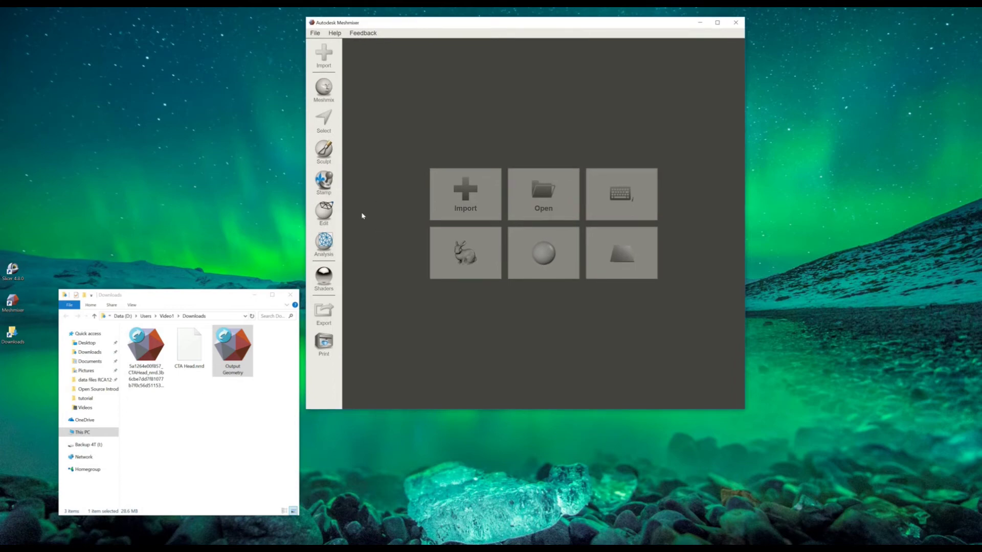
pyautogui.click(228, 364)
pyautogui.moveTo(246, 354); pyautogui.dragTo(556, 327)
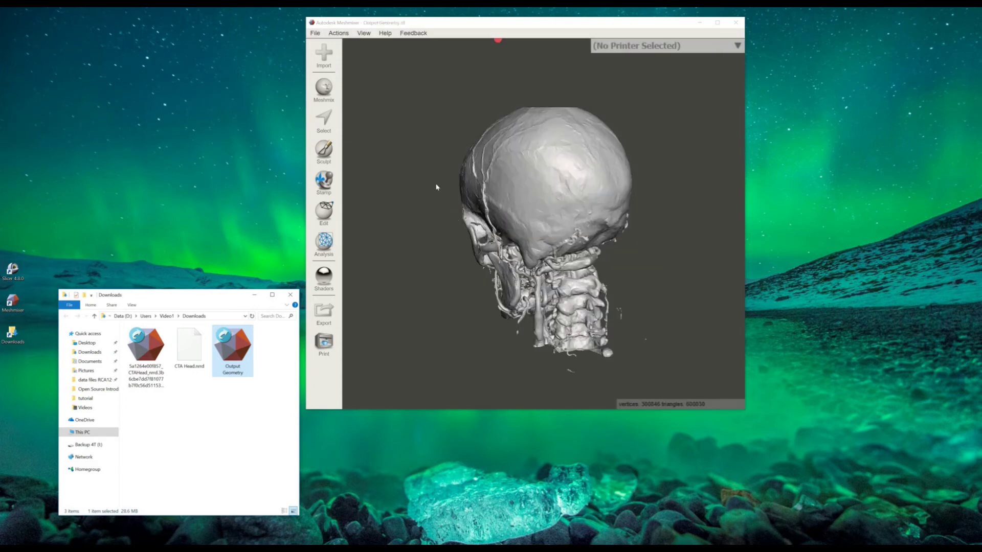
# Orbit and zoom around the skull to view its front, sides, top and back
pyautogui.moveTo(446, 197); pyautogui.dragTo(600, 196, button='right')
pyautogui.scroll(4, 593, 200)
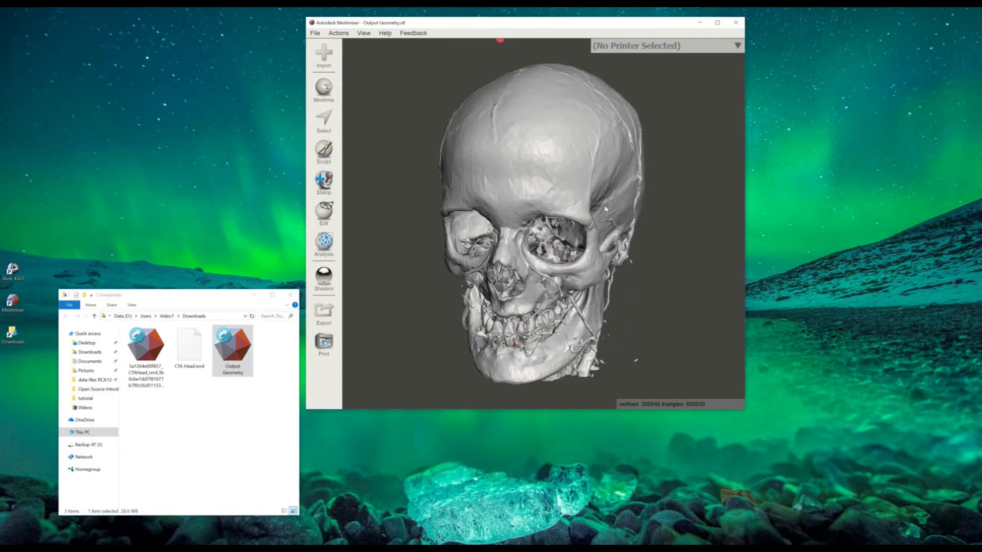
pyautogui.moveTo(636, 224); pyautogui.dragTo(513, 198, button='right')
pyautogui.scroll(5, 482, 183)
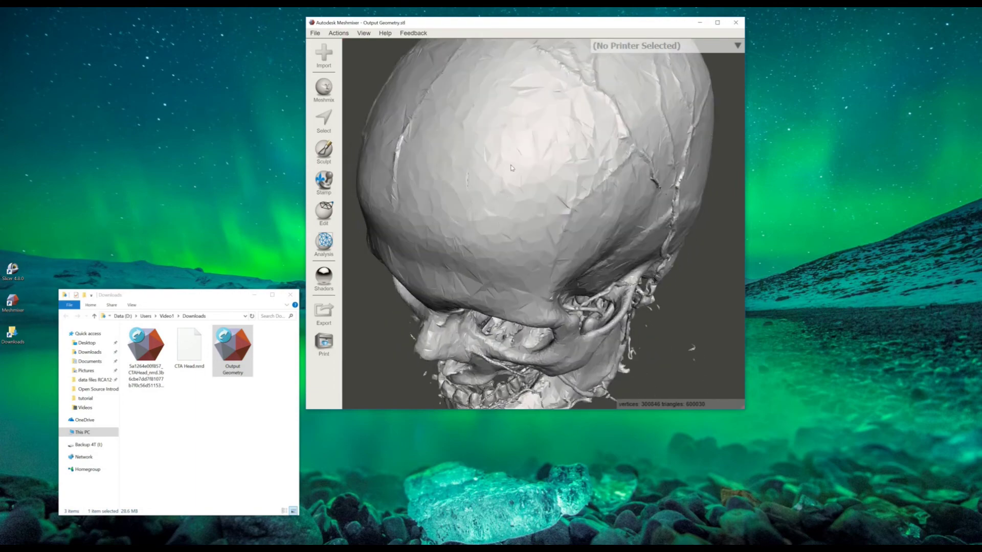
pyautogui.moveTo(459, 160); pyautogui.dragTo(502, 39, button='right')
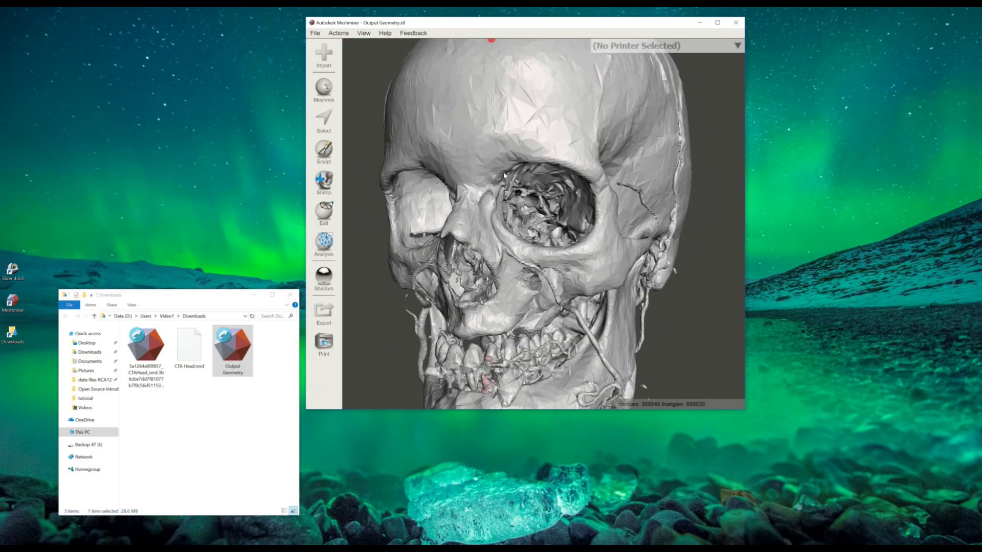
pyautogui.scroll(-3, 503, 40)
pyautogui.moveTo(650, 264); pyautogui.dragTo(678, 349, button='right')
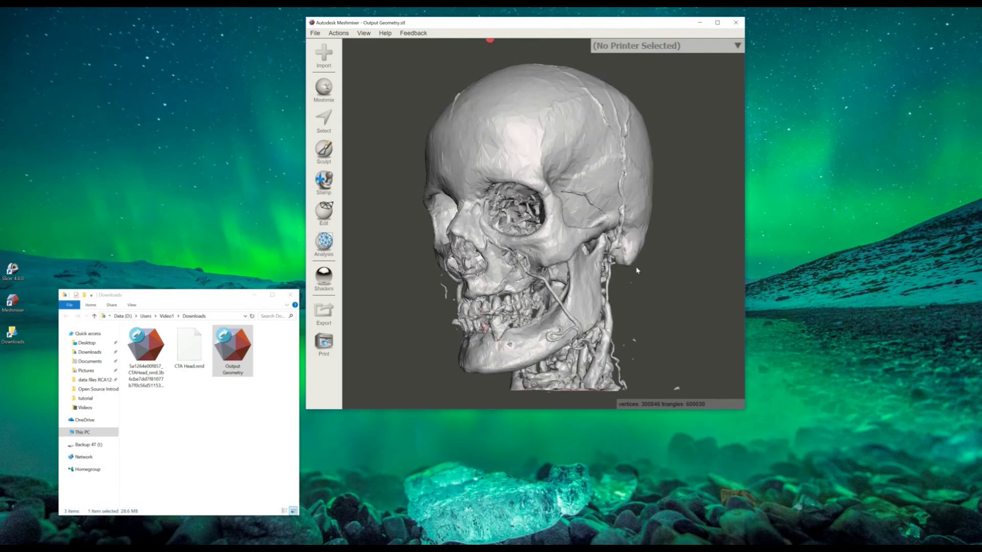
pyautogui.moveTo(637, 270); pyautogui.dragTo(639, 260, button='right')
pyautogui.moveTo(527, 269); pyautogui.dragTo(529, 211, button='right')
pyautogui.moveTo(466, 225); pyautogui.dragTo(494, 227, button='right')
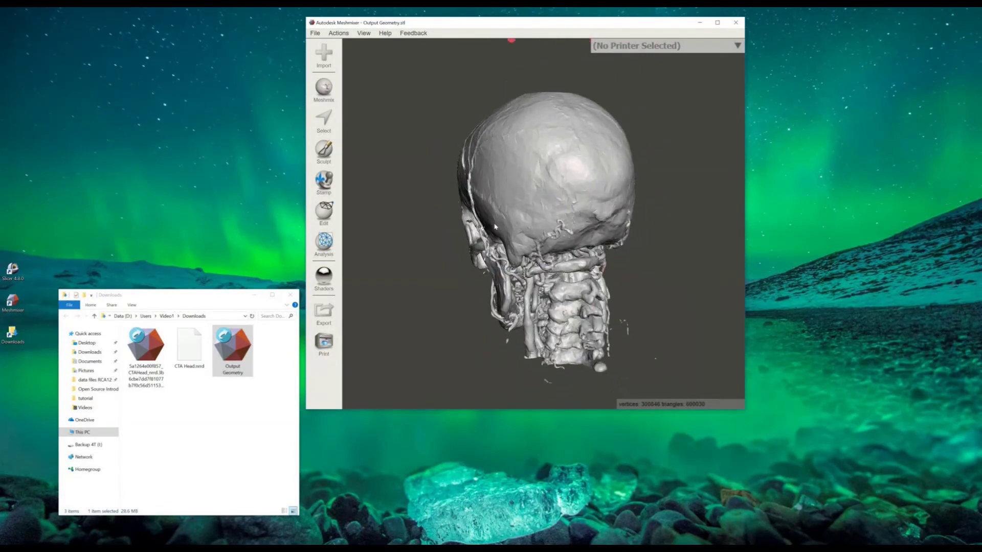
# Maximize the Meshmixer window and spin the skull from rear to front and around again
pyautogui.click(717, 22)
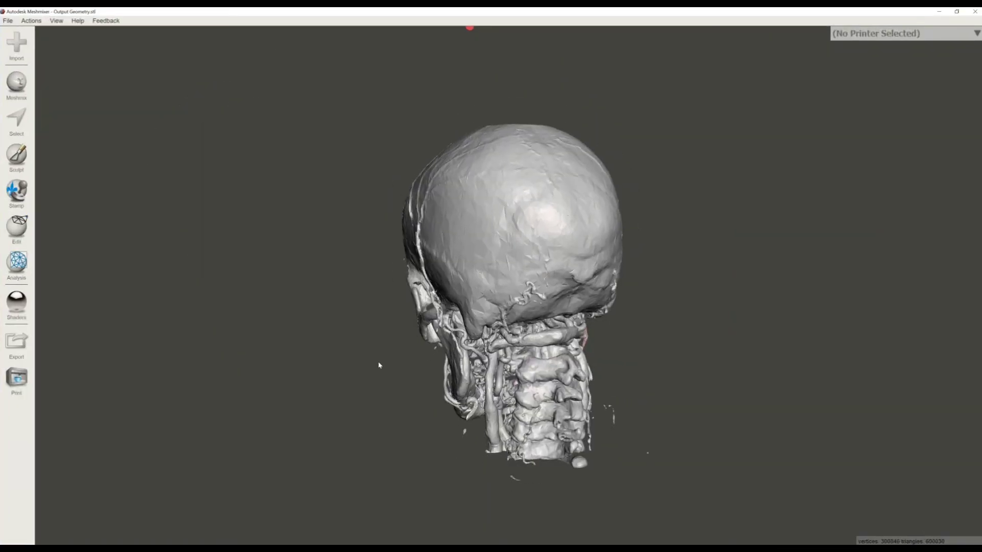
pyautogui.moveTo(379, 361); pyautogui.dragTo(639, 320, button='right')
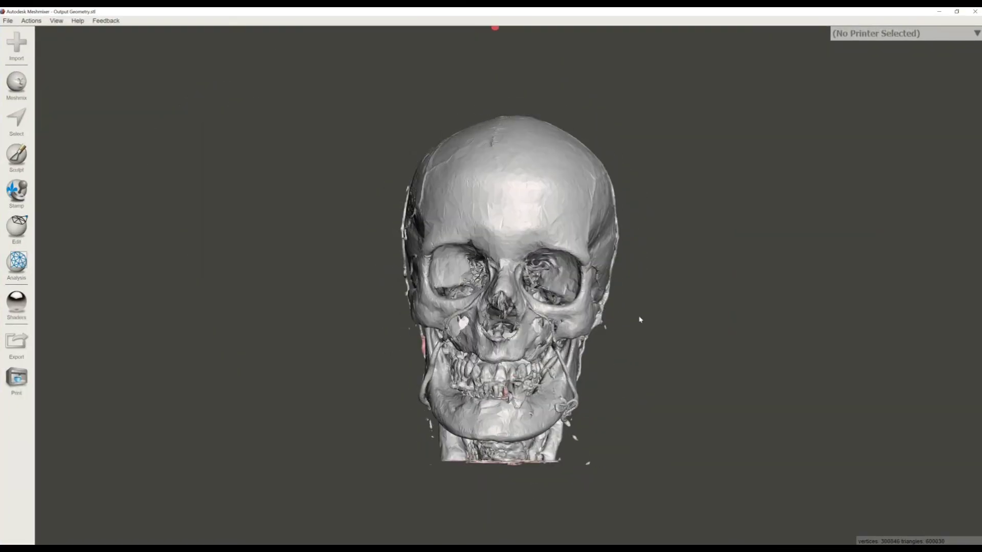
pyautogui.moveTo(332, 239); pyautogui.dragTo(702, 278, button='right')
pyautogui.moveTo(339, 277); pyautogui.dragTo(542, 264, button='right')
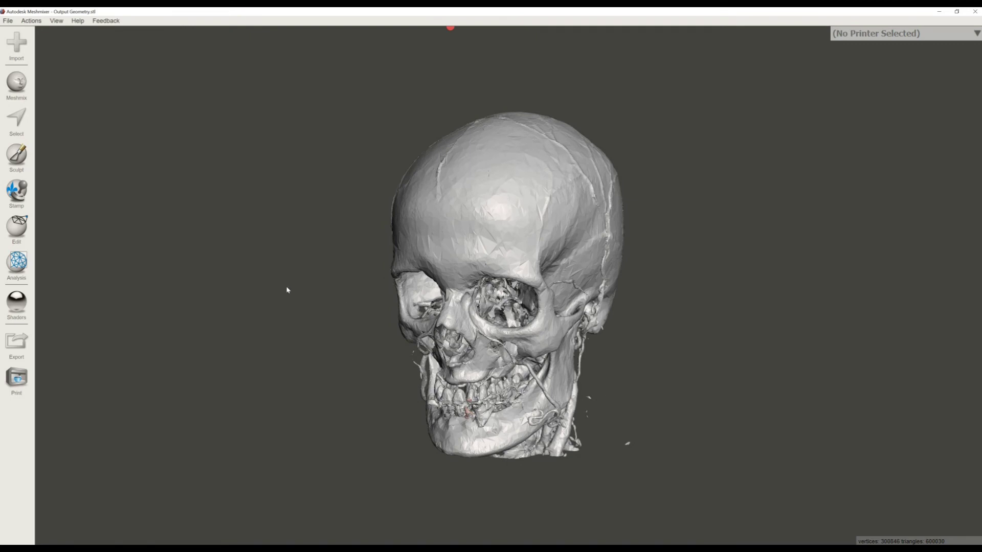
# Run Analysis > Inspector on the skull and orbit to review the marked defects
pyautogui.click(26, 272)
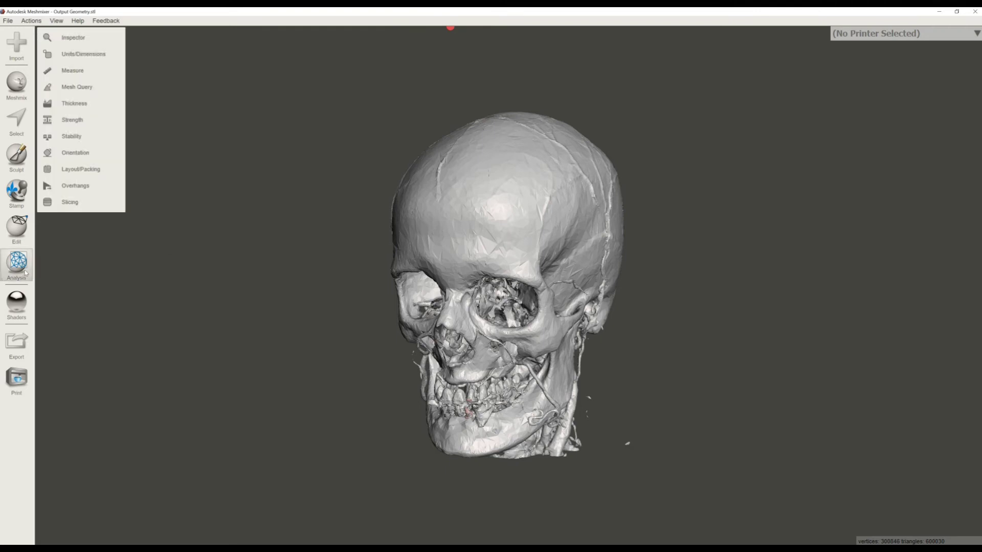
pyautogui.click(91, 40)
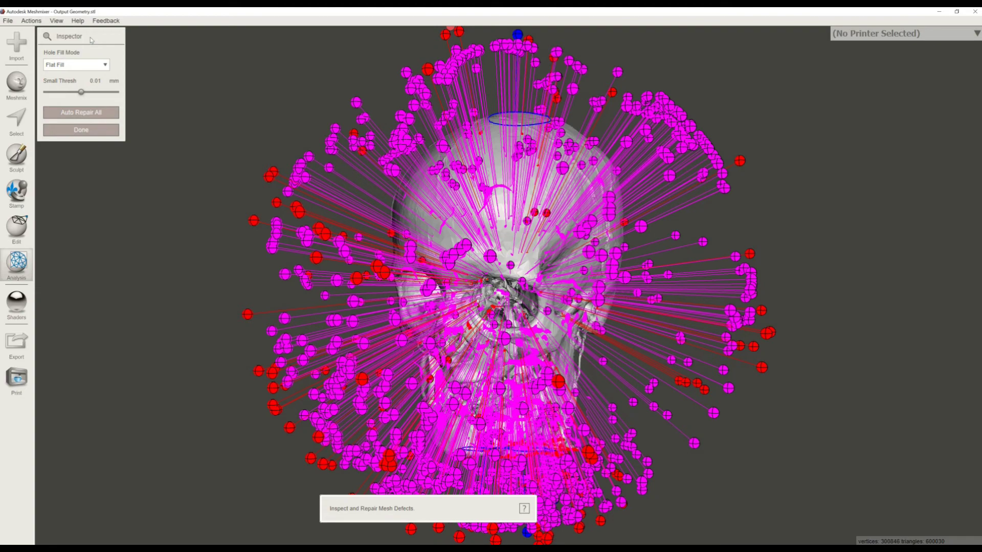
pyautogui.moveTo(214, 277); pyautogui.dragTo(296, 273, button='right')
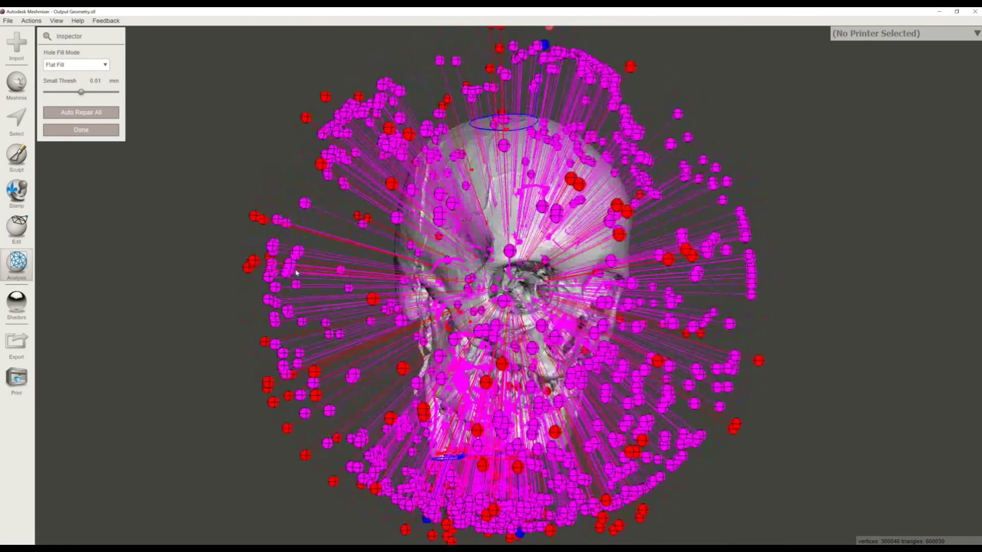
pyautogui.moveTo(778, 335); pyautogui.dragTo(616, 316, button='right')
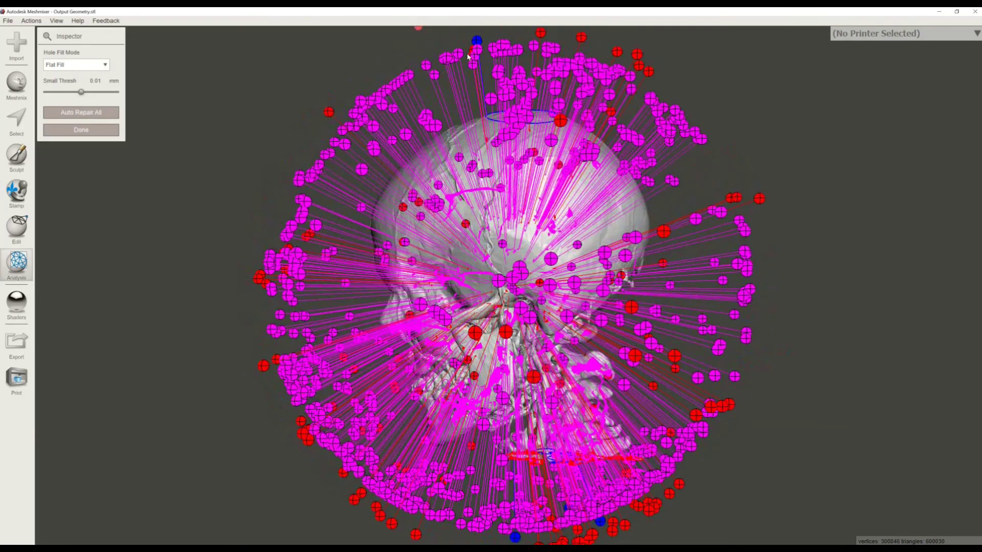
pyautogui.moveTo(212, 215); pyautogui.dragTo(461, 219, button='right')
# Auto-repair all defects, check the repaired skull and neck from several angles, and close Inspector
pyautogui.click(100, 112)
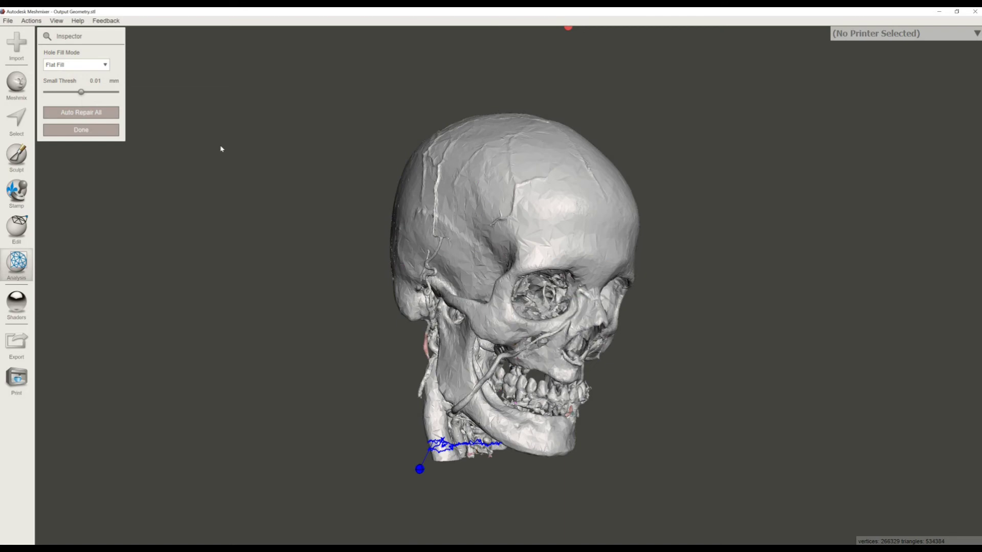
pyautogui.moveTo(453, 365)
pyautogui.mouseDown(button='right')
pyautogui.moveTo(379, 331)
pyautogui.moveTo(398, 318)
pyautogui.moveTo(656, 325)
pyautogui.moveTo(642, 254)
pyautogui.moveTo(632, 332)
pyautogui.mouseUp(button='right')
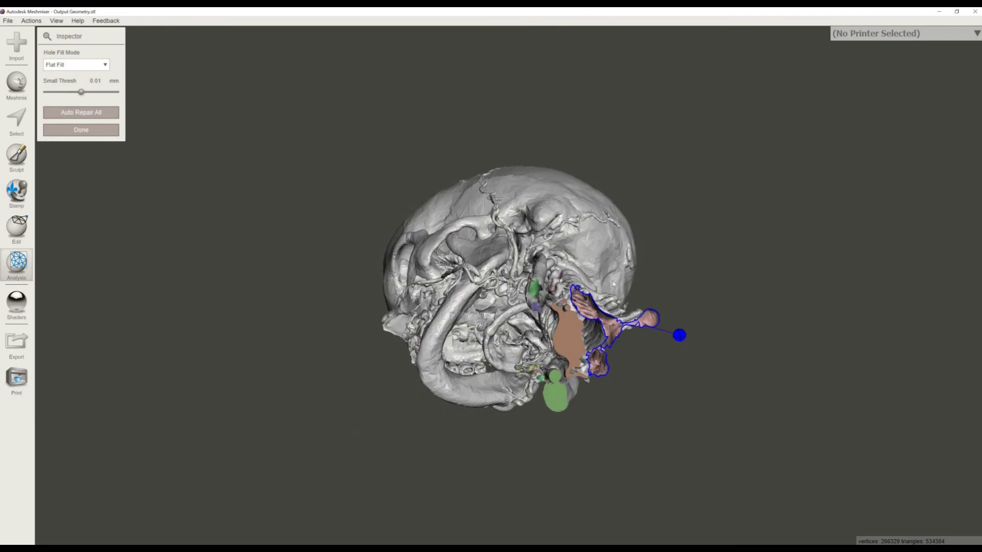
pyautogui.moveTo(614, 285); pyautogui.dragTo(623, 423, button='right')
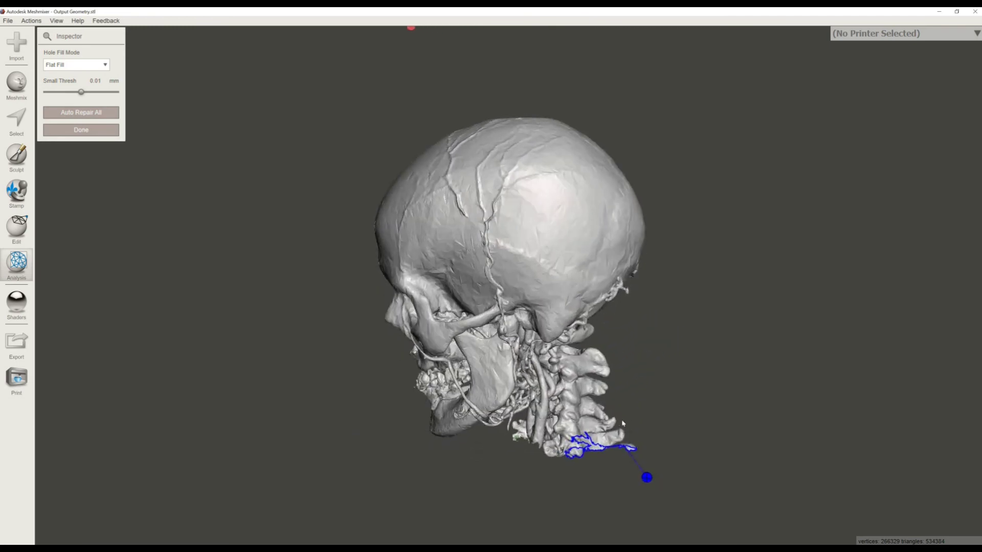
pyautogui.moveTo(405, 231); pyautogui.dragTo(513, 338, button='right')
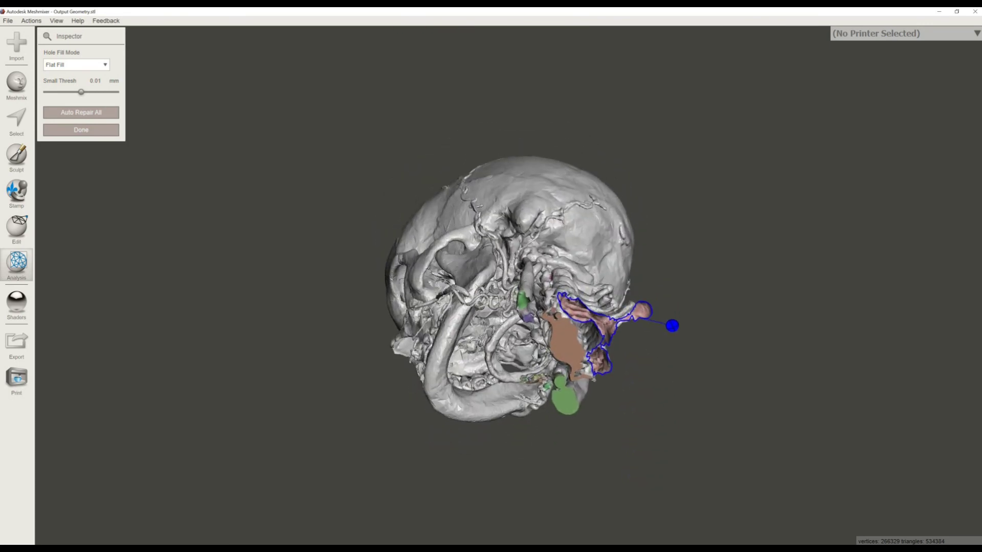
pyautogui.moveTo(454, 250); pyautogui.dragTo(681, 379, button='right')
pyautogui.moveTo(344, 332); pyautogui.dragTo(220, 235, button='right')
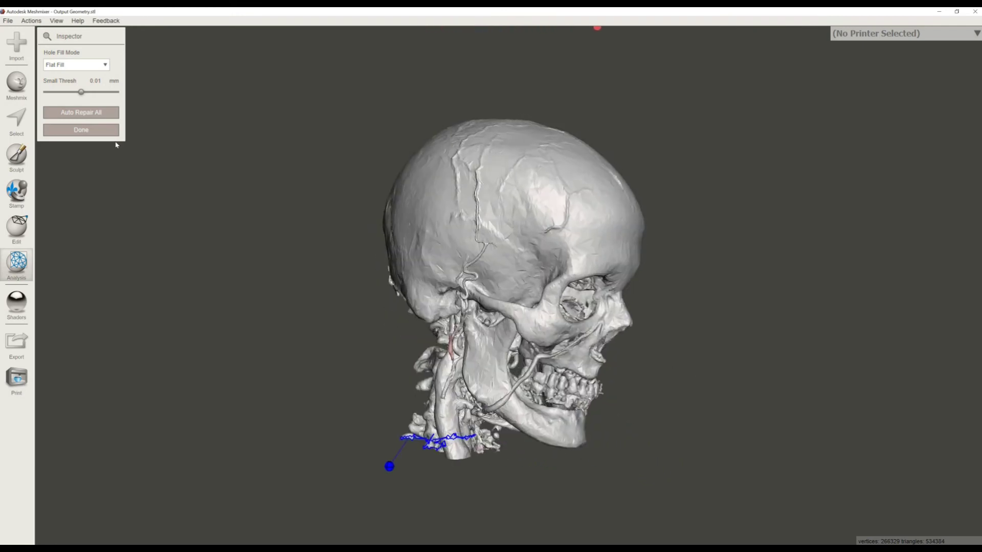
pyautogui.click(81, 130)
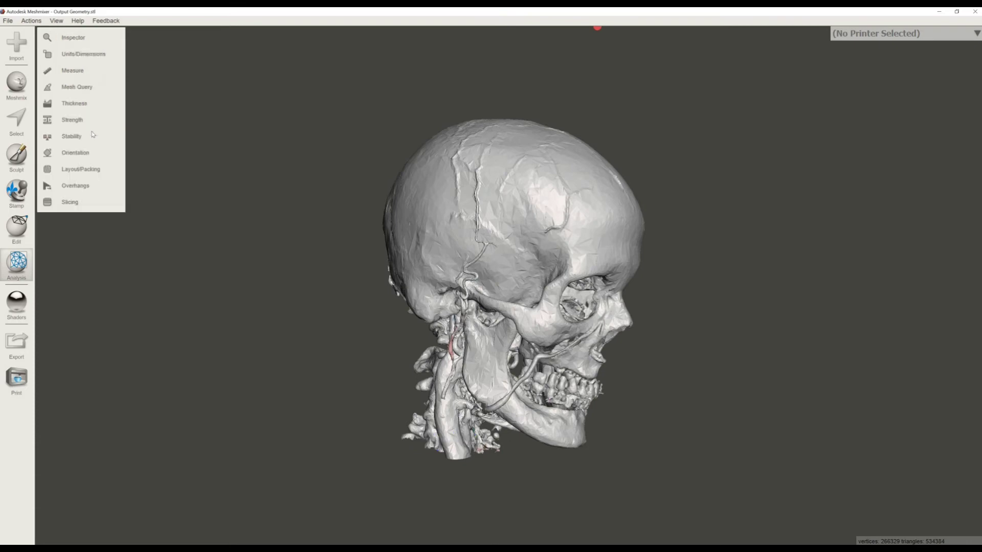
pyautogui.moveTo(570, 229); pyautogui.dragTo(478, 252, button='right')
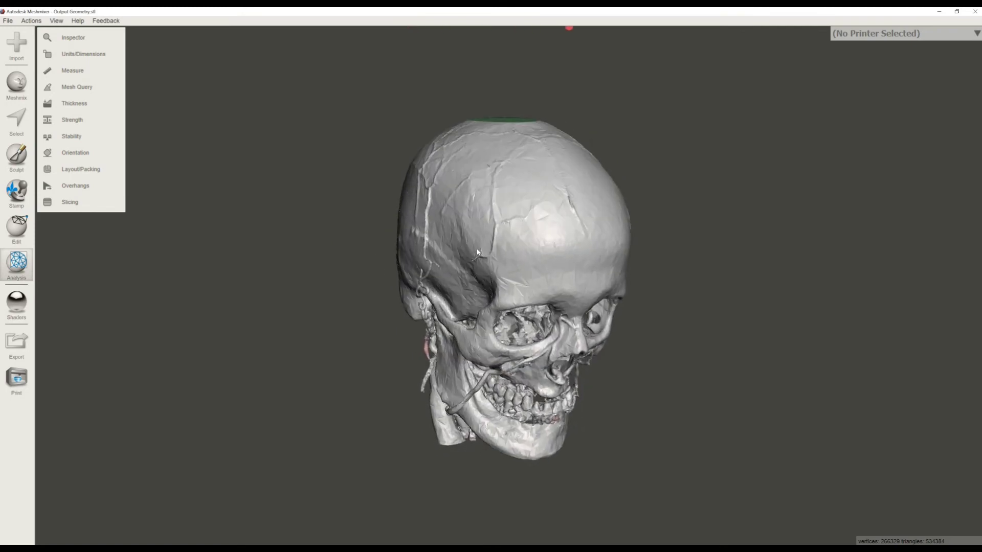
pyautogui.scroll(2, 495, 295)
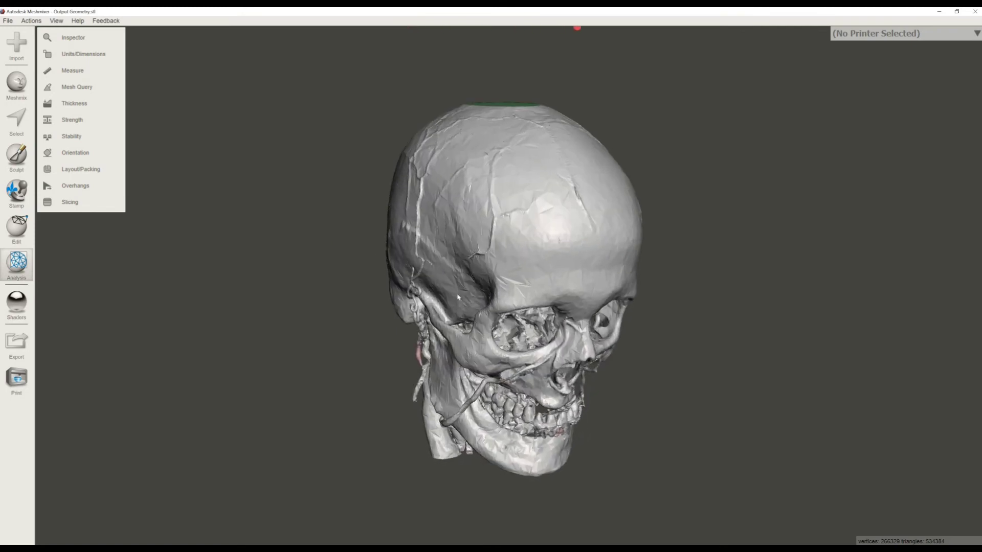
pyautogui.moveTo(365, 295); pyautogui.dragTo(422, 296, button='right')
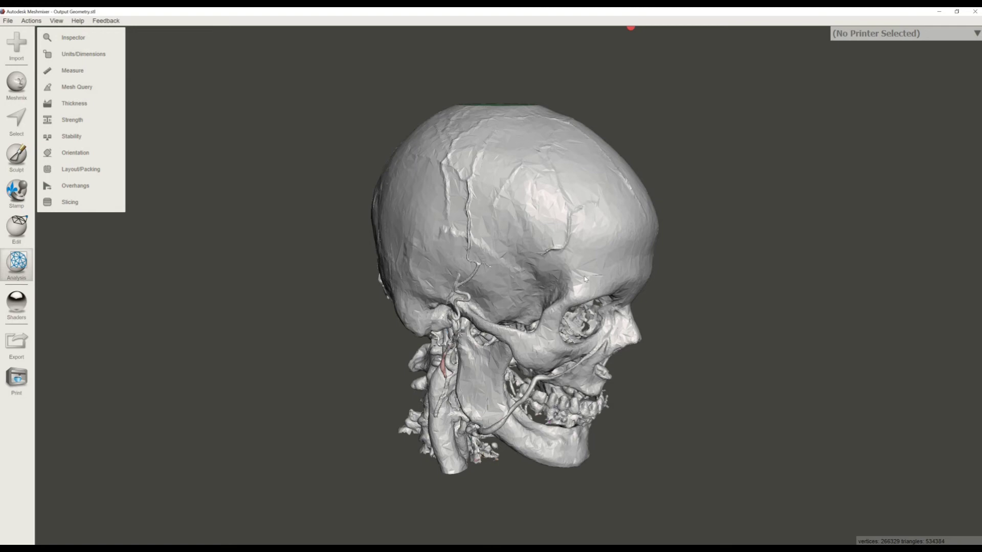
pyautogui.moveTo(587, 279); pyautogui.dragTo(458, 238, button='right')
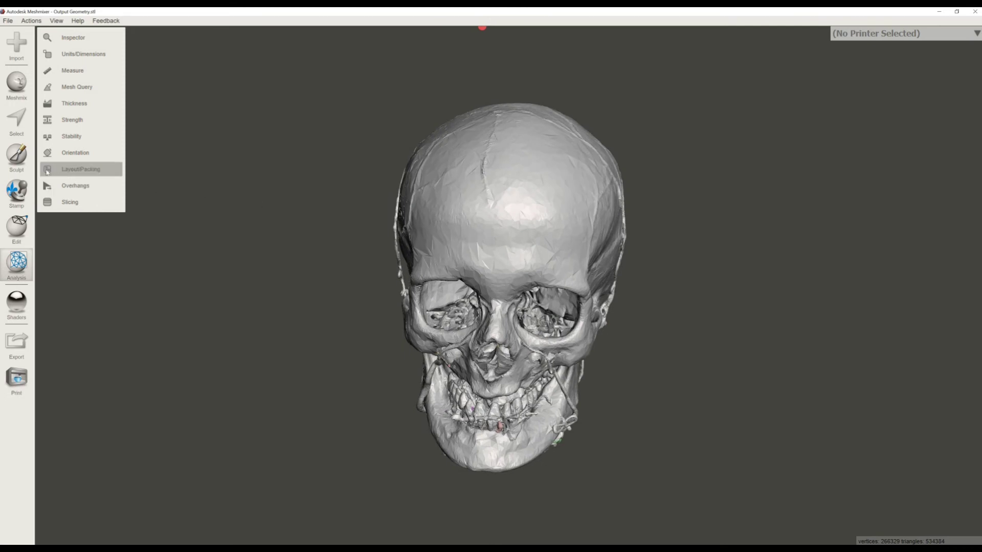
# Paint a mid-forehead face selection with the Select brush size set to 49
pyautogui.click(16, 124)
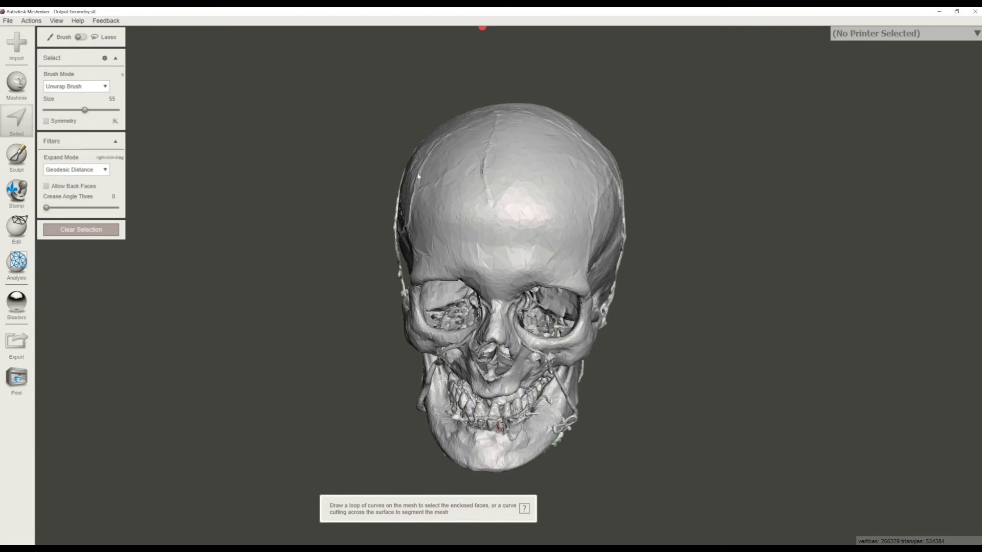
pyautogui.moveTo(418, 176)
pyautogui.mouseDown()
pyautogui.moveTo(447, 203)
pyautogui.moveTo(494, 207)
pyautogui.moveTo(512, 195)
pyautogui.moveTo(465, 189)
pyautogui.moveTo(440, 202)
pyautogui.mouseUp()
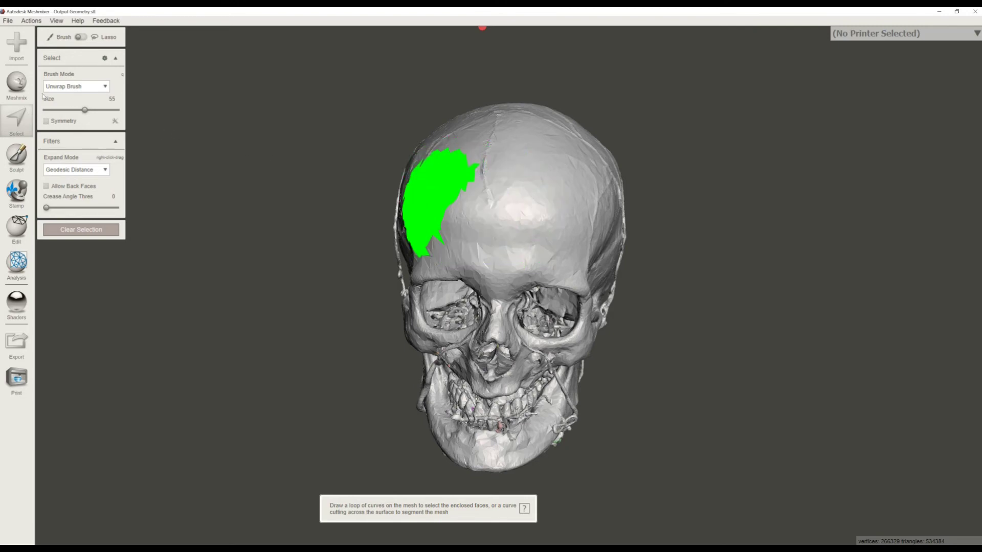
pyautogui.moveTo(85, 110); pyautogui.dragTo(80, 119)
pyautogui.moveTo(498, 246); pyautogui.dragTo(459, 219)
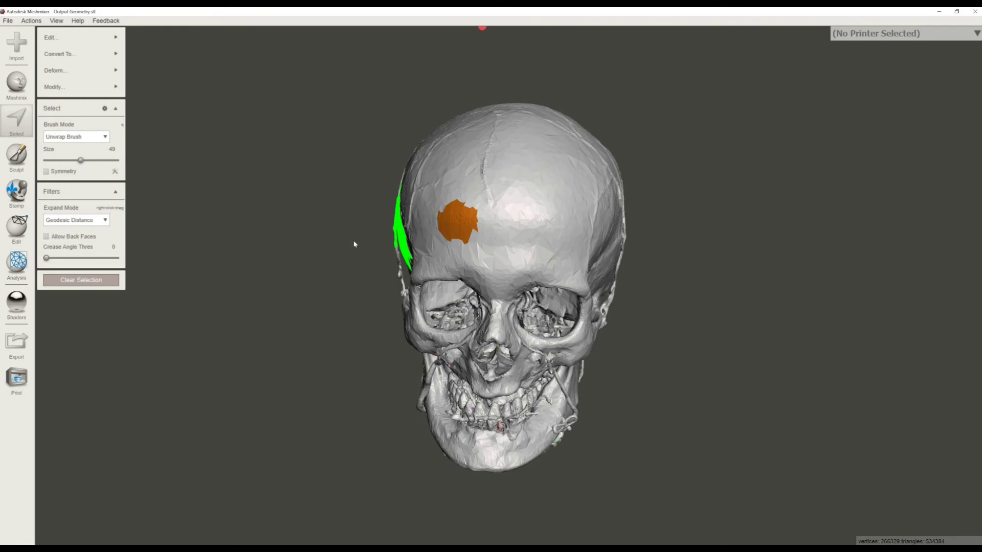
pyautogui.moveTo(350, 239); pyautogui.dragTo(411, 241, button='right')
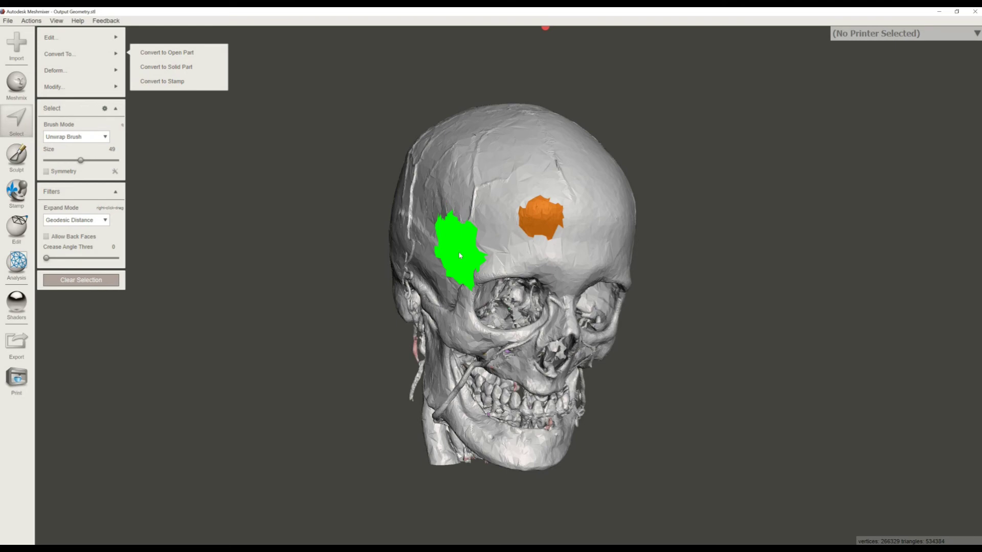
pyautogui.moveTo(109, 43)
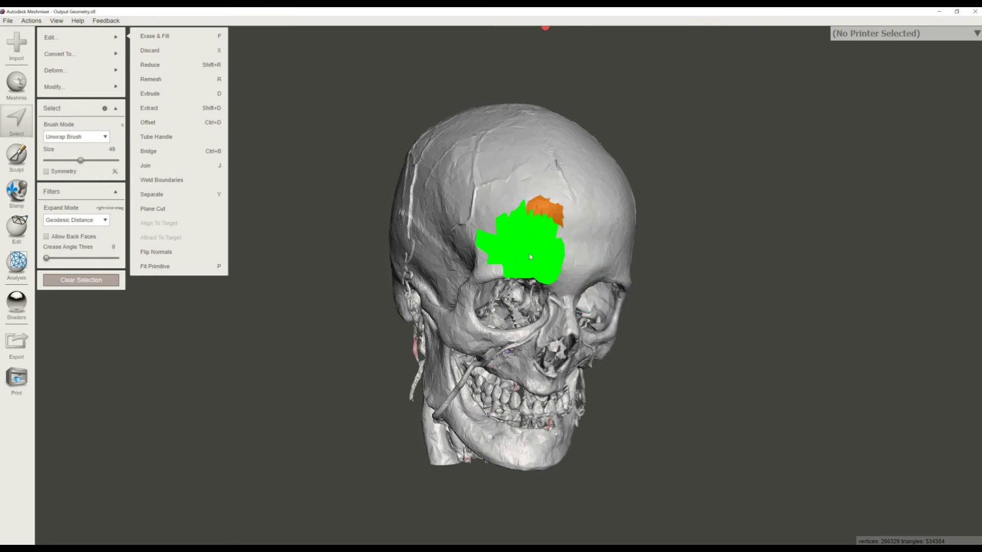
# Start an Adaptive Density remesh of the forehead patch and inspect the patch up close
pyautogui.press('r')
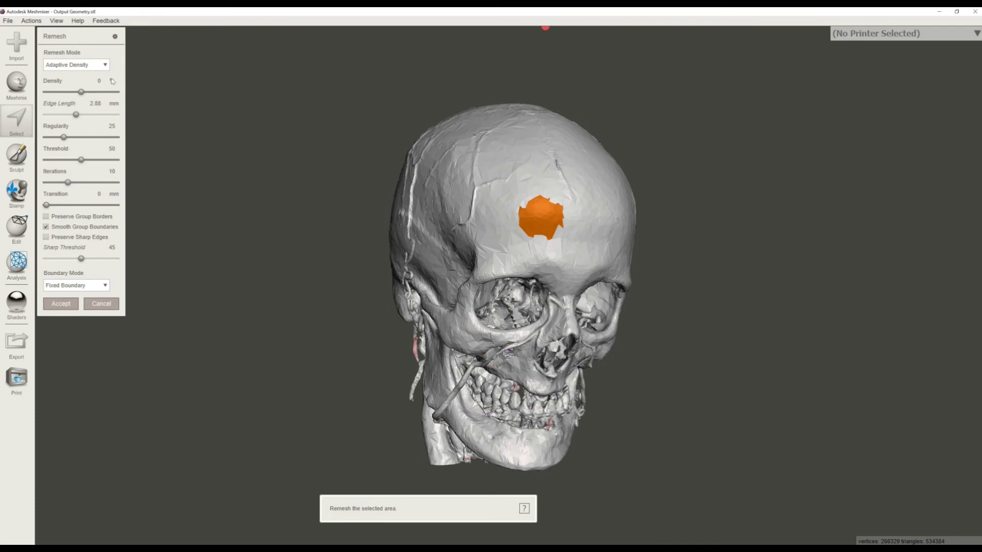
pyautogui.click(85, 67)
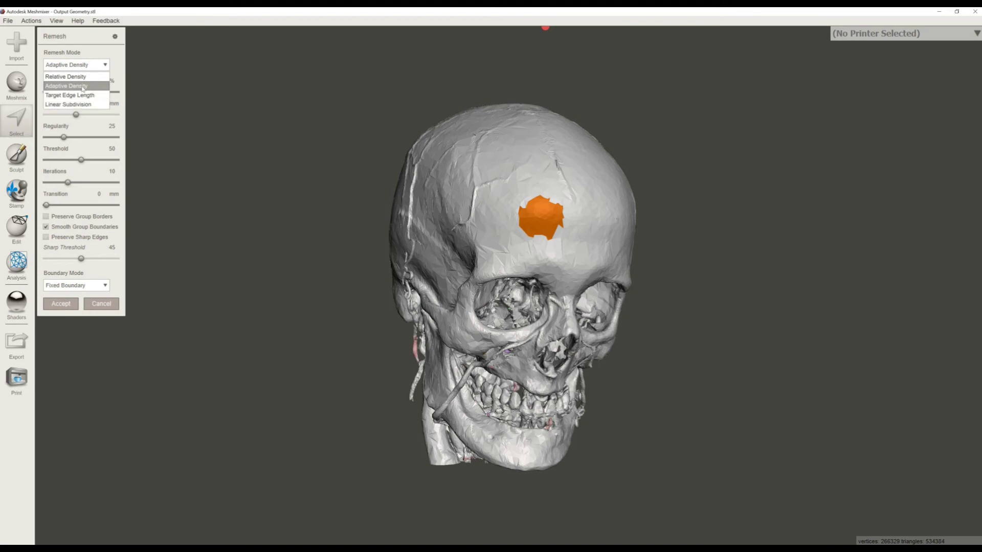
pyautogui.click(92, 57)
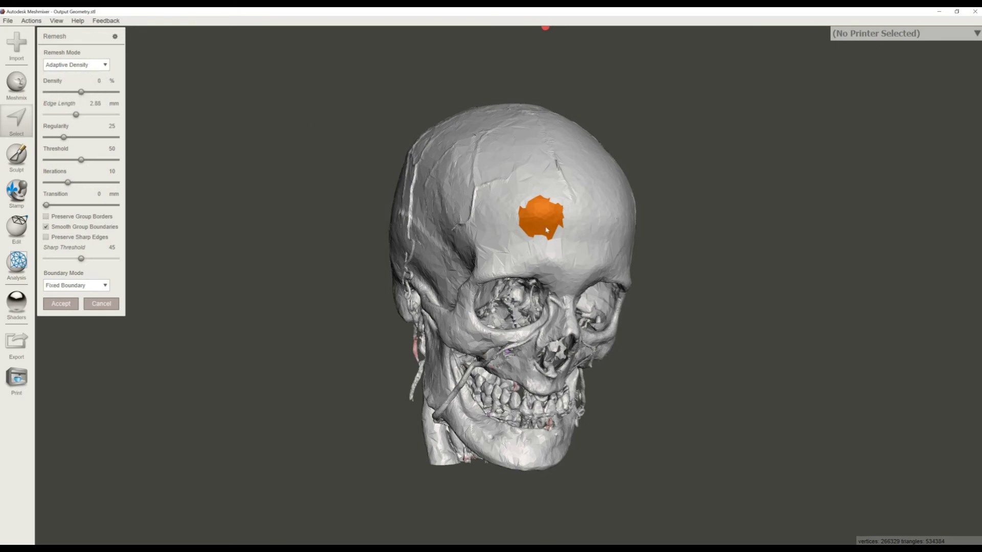
pyautogui.scroll(5, 556, 226)
pyautogui.scroll(2, 572, 164)
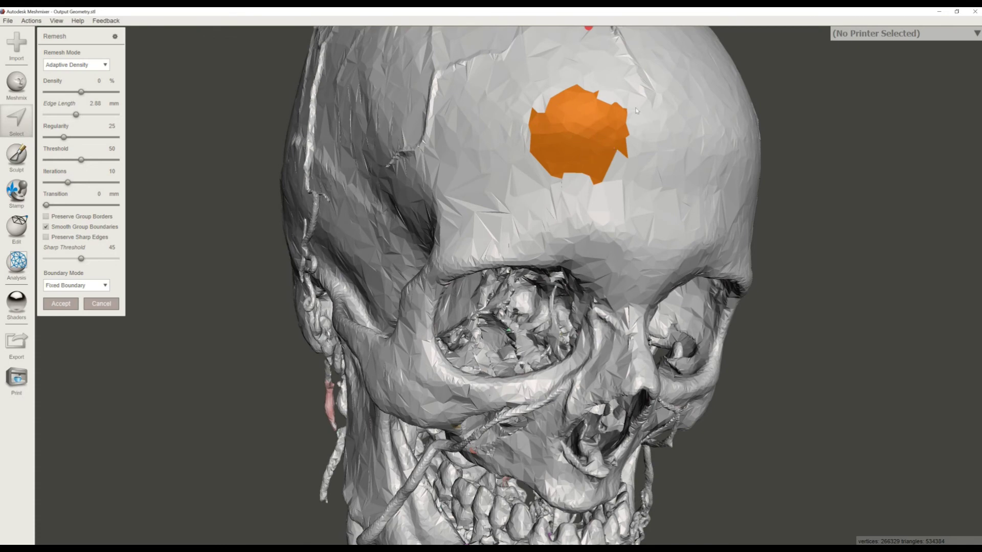
pyautogui.moveTo(577, 162)
pyautogui.mouseDown(button='right')
pyautogui.moveTo(645, 158)
pyautogui.moveTo(582, 153)
pyautogui.mouseUp(button='right')
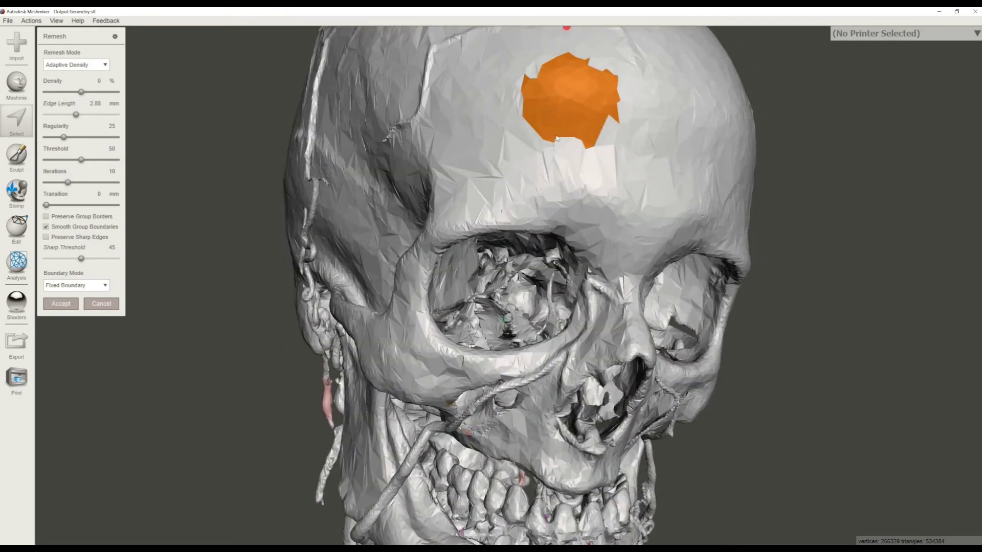
pyautogui.scroll(-5, 314, 205)
pyautogui.moveTo(315, 205); pyautogui.dragTo(278, 206, button='right')
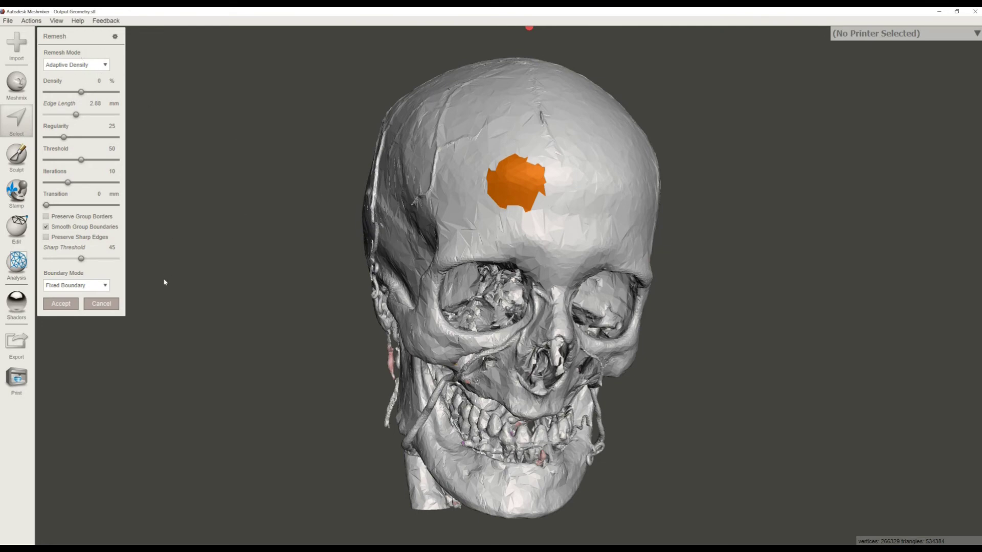
# Accept the adaptive remesh on the forehead patch
pyautogui.click(61, 304)
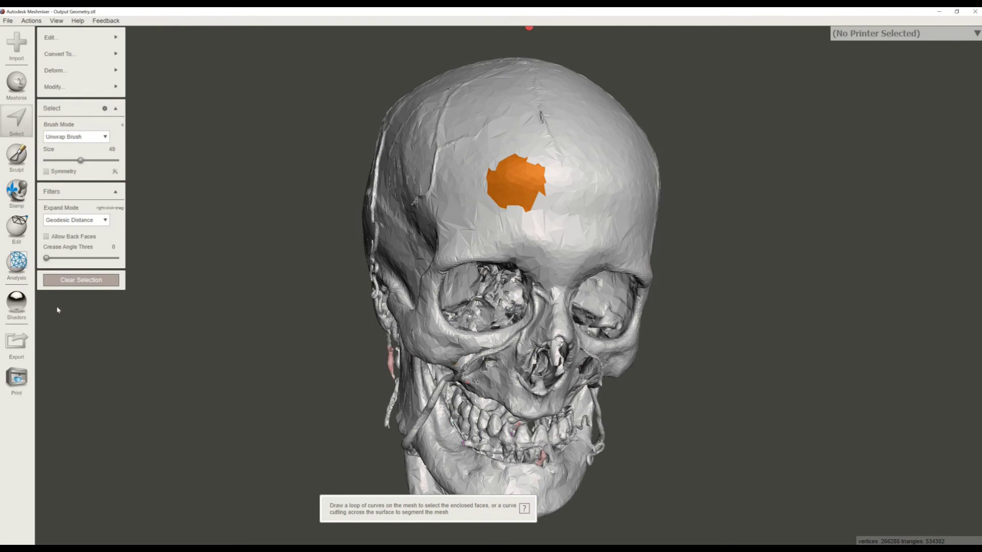
pyautogui.moveTo(311, 301); pyautogui.dragTo(435, 286, button='right')
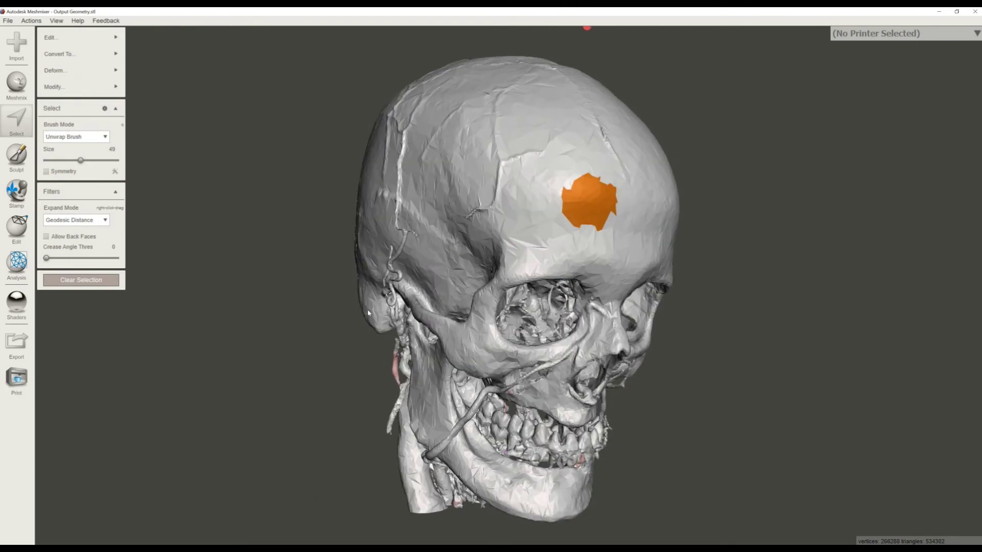
pyautogui.moveTo(516, 245)
pyautogui.mouseDown()
pyautogui.moveTo(562, 230)
pyautogui.moveTo(536, 256)
pyautogui.mouseUp()
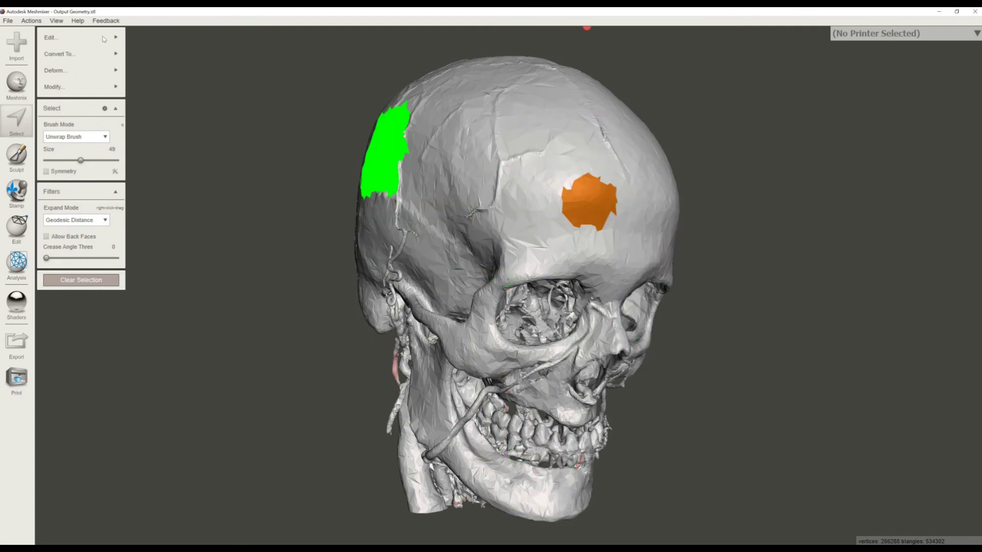
# Select the entire skull and neck mesh with Select All and start remeshing it
pyautogui.moveTo(92, 40)
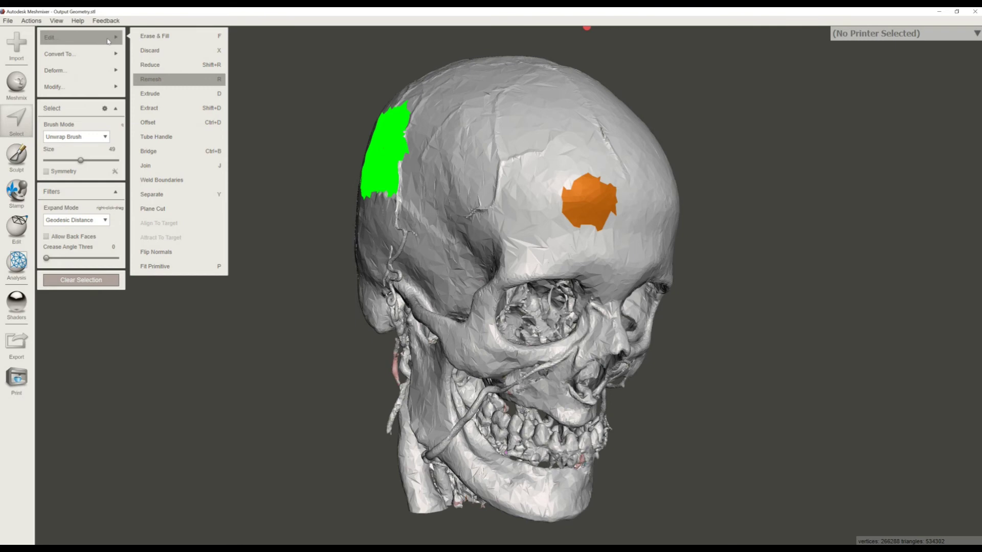
pyautogui.moveTo(124, 88)
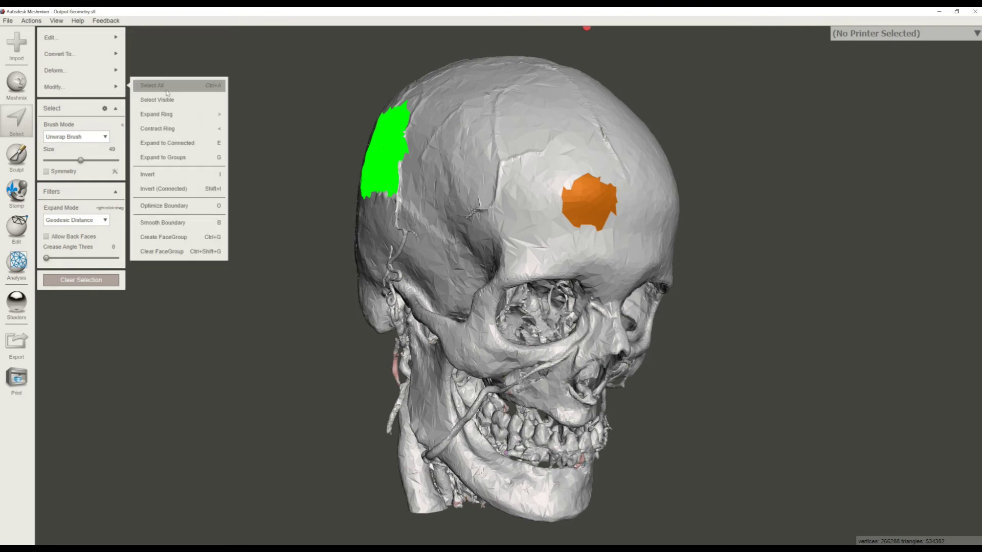
pyautogui.click(195, 90)
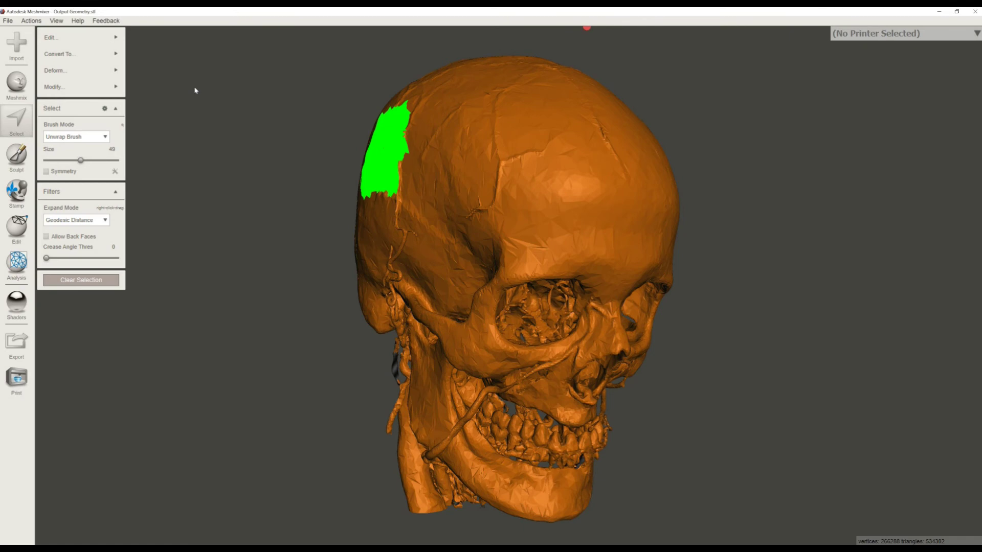
pyautogui.click(670, 235)
pyautogui.moveTo(723, 270); pyautogui.dragTo(736, 360, button='right')
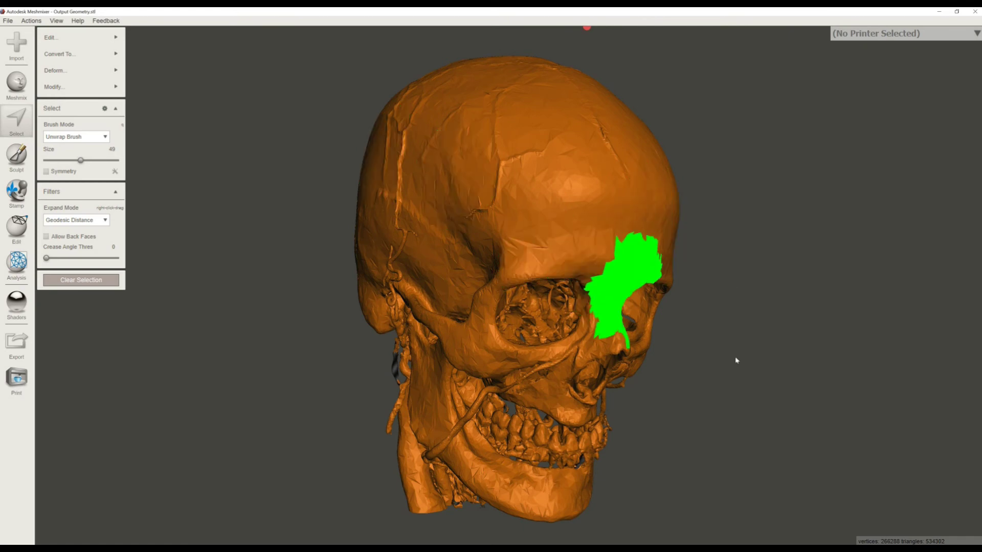
pyautogui.moveTo(629, 235)
pyautogui.mouseDown()
pyautogui.moveTo(618, 208)
pyautogui.moveTo(653, 230)
pyautogui.moveTo(637, 212)
pyautogui.moveTo(648, 211)
pyautogui.moveTo(645, 182)
pyautogui.moveTo(620, 175)
pyautogui.moveTo(530, 223)
pyautogui.moveTo(594, 239)
pyautogui.moveTo(330, 171)
pyautogui.mouseUp()
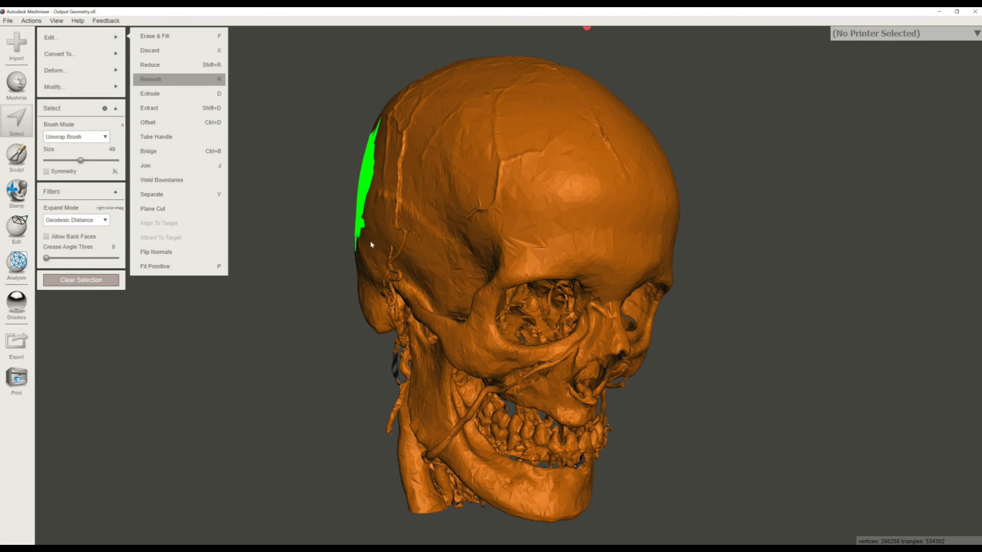
pyautogui.press('r')
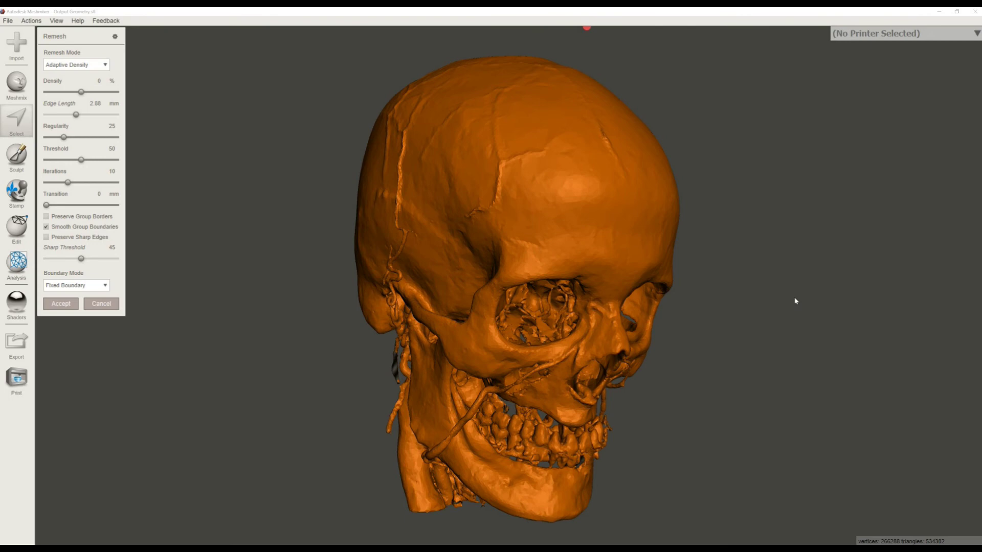
# Check the whole-model remesh from front, right side and back, then accept it
pyautogui.moveTo(695, 384); pyautogui.dragTo(476, 339, button='right')
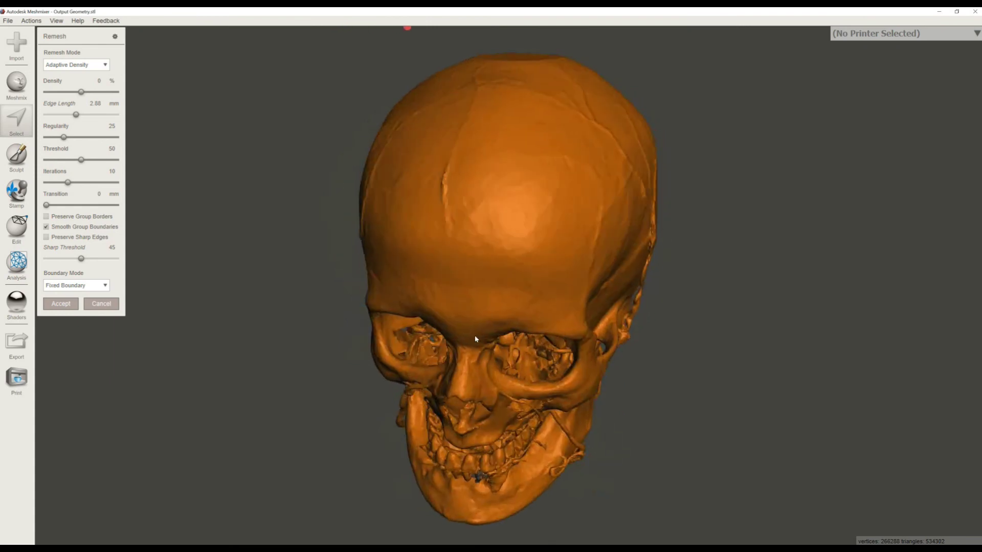
pyautogui.moveTo(434, 267); pyautogui.dragTo(508, 218, button='right')
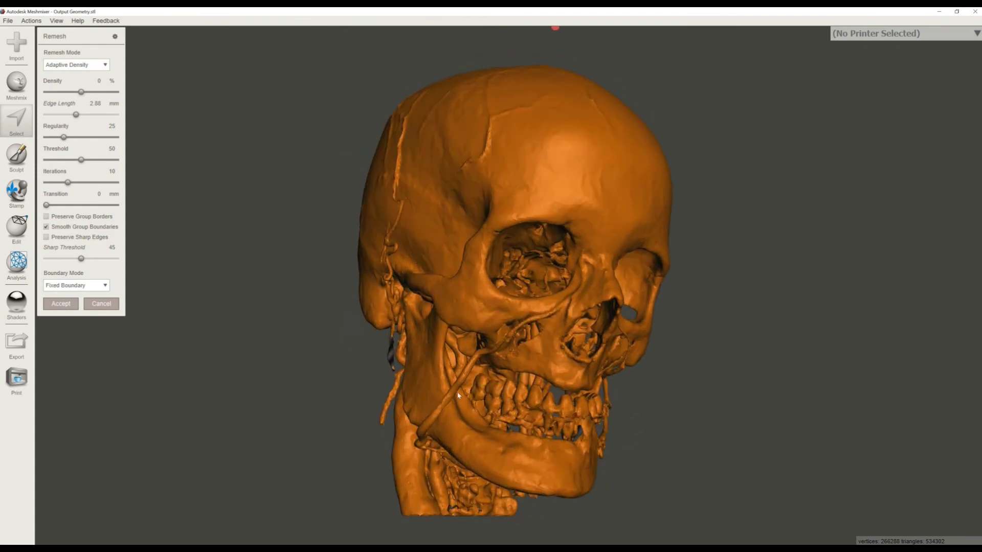
pyautogui.moveTo(371, 401); pyautogui.dragTo(515, 415, button='right')
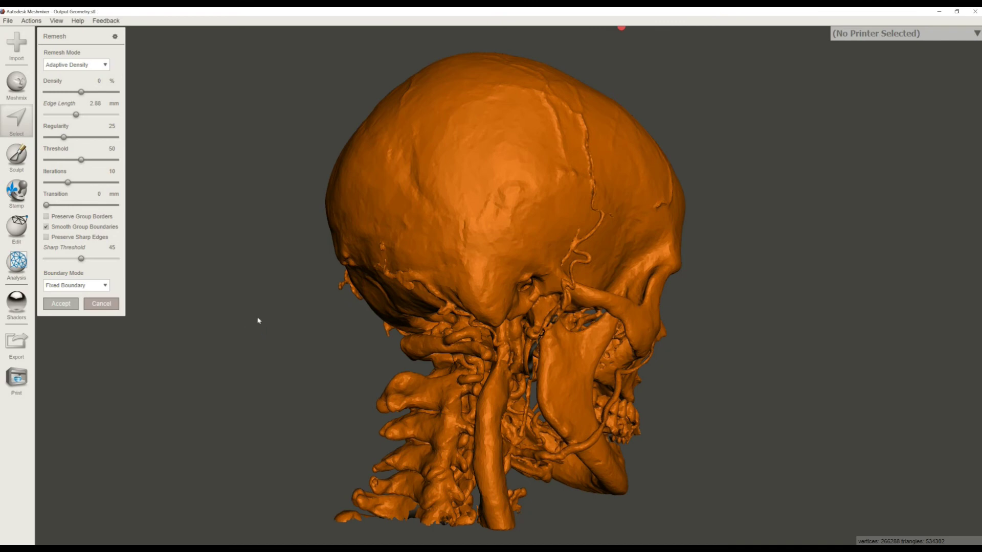
pyautogui.press('Return')
# Inspect the remeshed 656,524-triangle model from its left, right and back sides
pyautogui.moveTo(274, 284); pyautogui.dragTo(368, 299, button='right')
pyautogui.moveTo(368, 296); pyautogui.dragTo(329, 295)
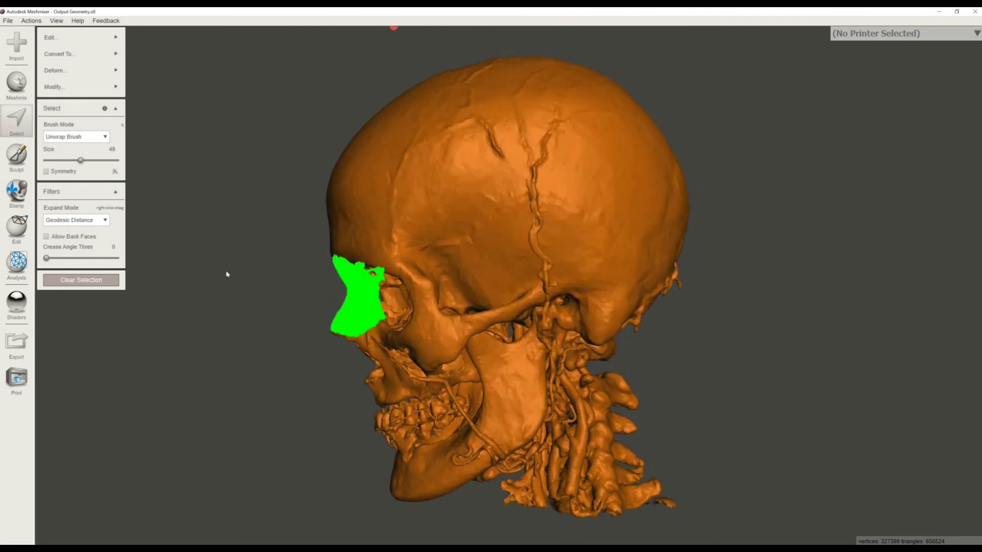
pyautogui.moveTo(227, 275); pyautogui.dragTo(460, 302, button='right')
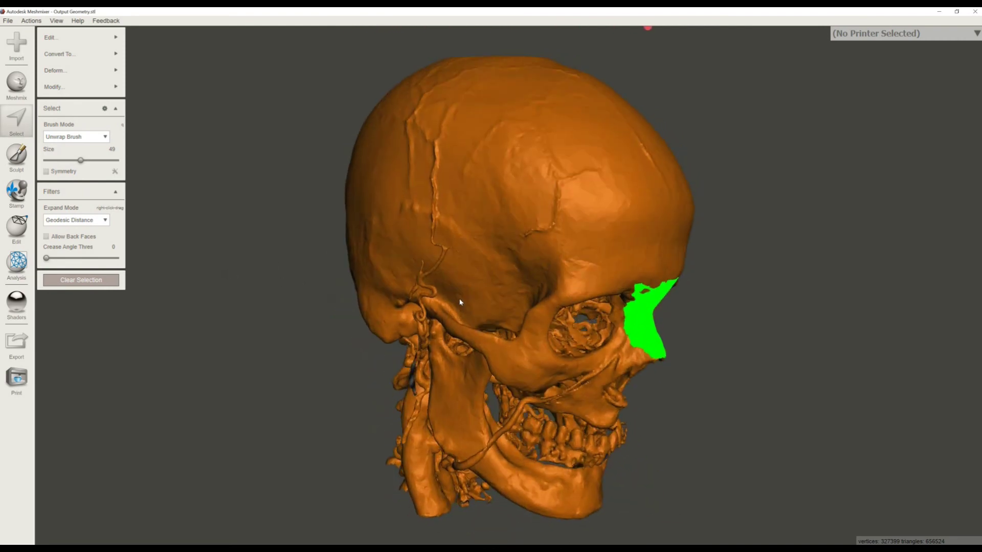
pyautogui.click(370, 292)
pyautogui.click(409, 447)
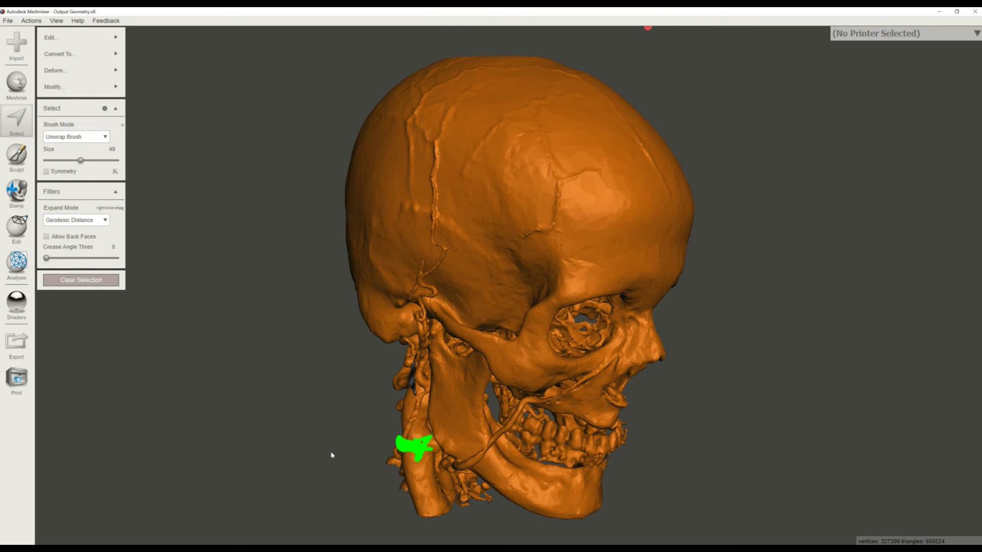
pyautogui.moveTo(330, 454); pyautogui.dragTo(220, 394, button='right')
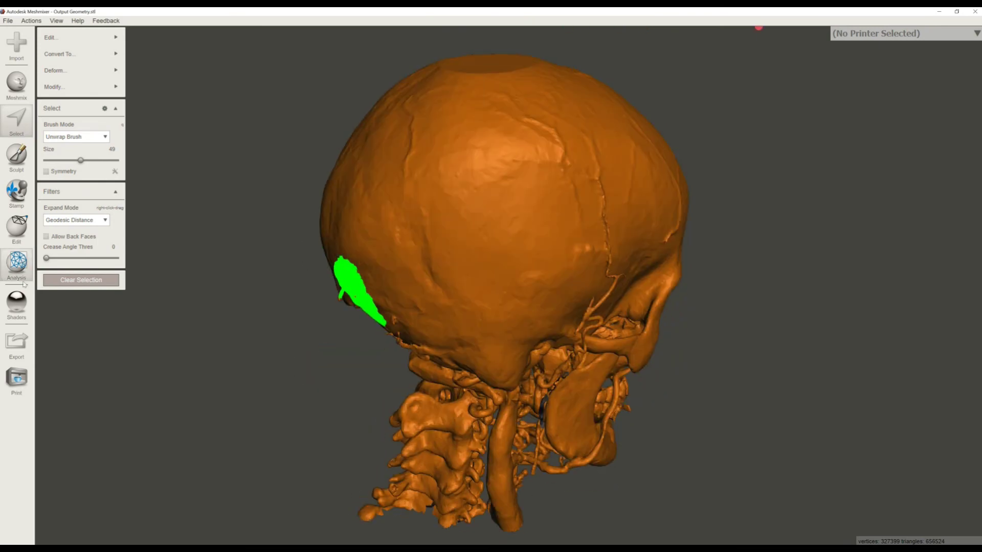
pyautogui.click(21, 262)
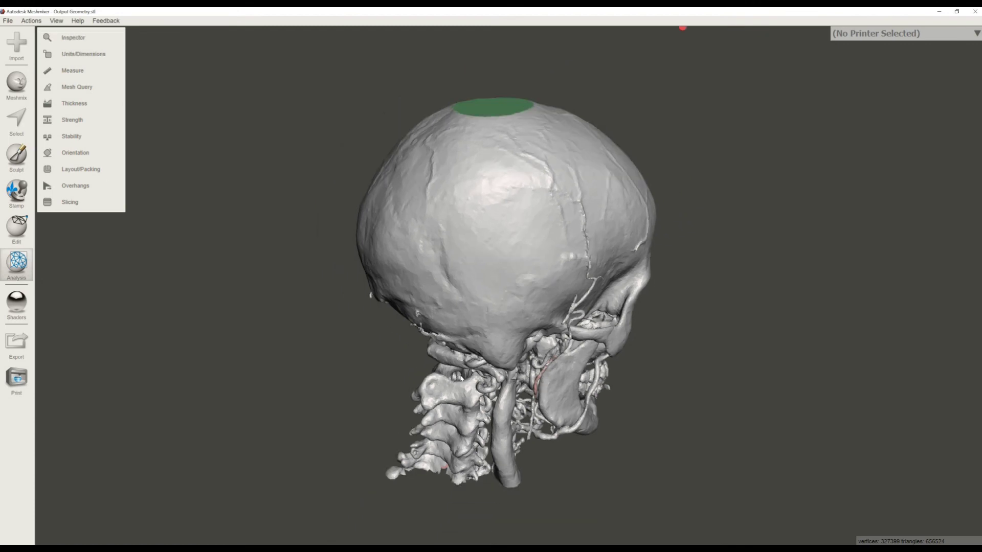
# Run Inspector's Auto Repair All to fill the neck holes, reaching 659,508 triangles
pyautogui.click(87, 44)
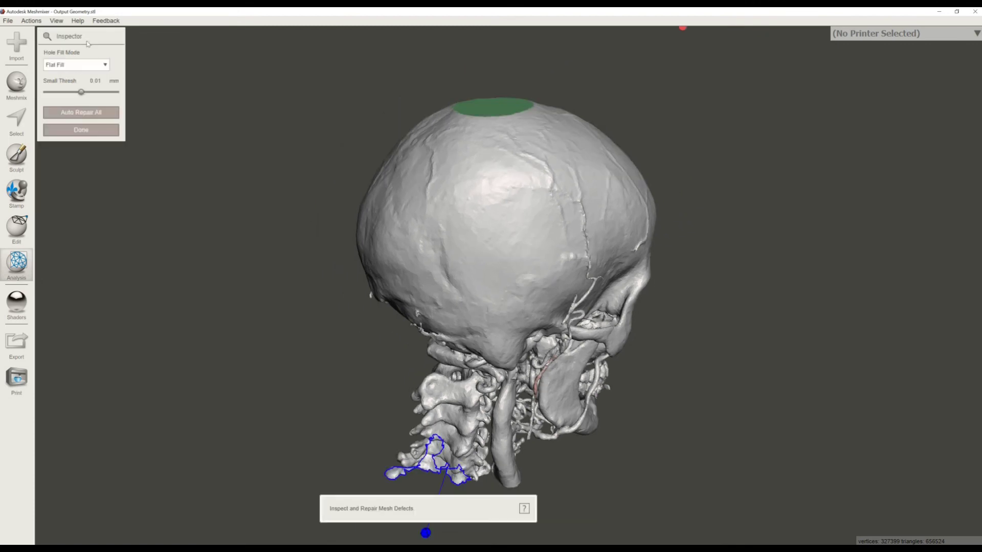
pyautogui.click(105, 109)
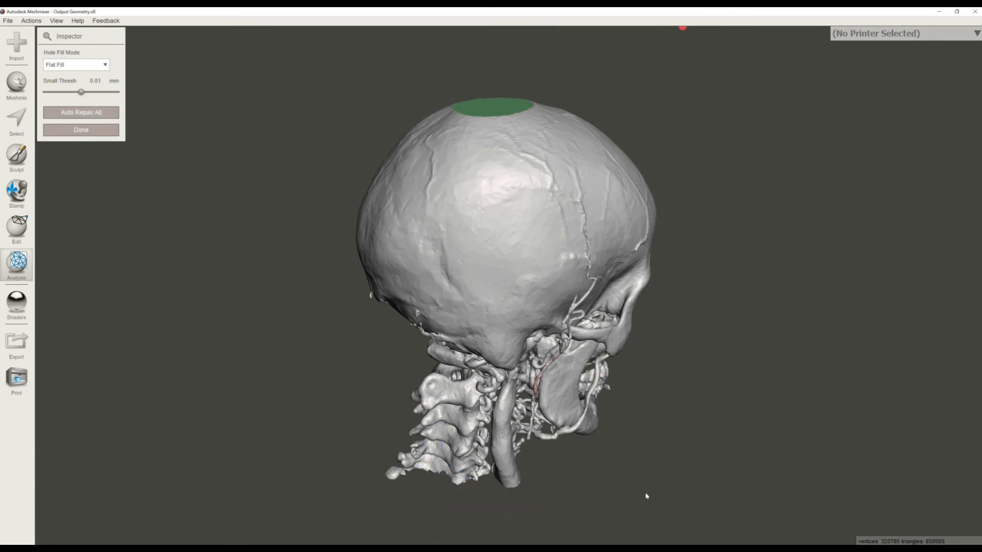
pyautogui.moveTo(646, 496); pyautogui.dragTo(383, 385, button='right')
pyautogui.moveTo(512, 403); pyautogui.dragTo(588, 431, button='right')
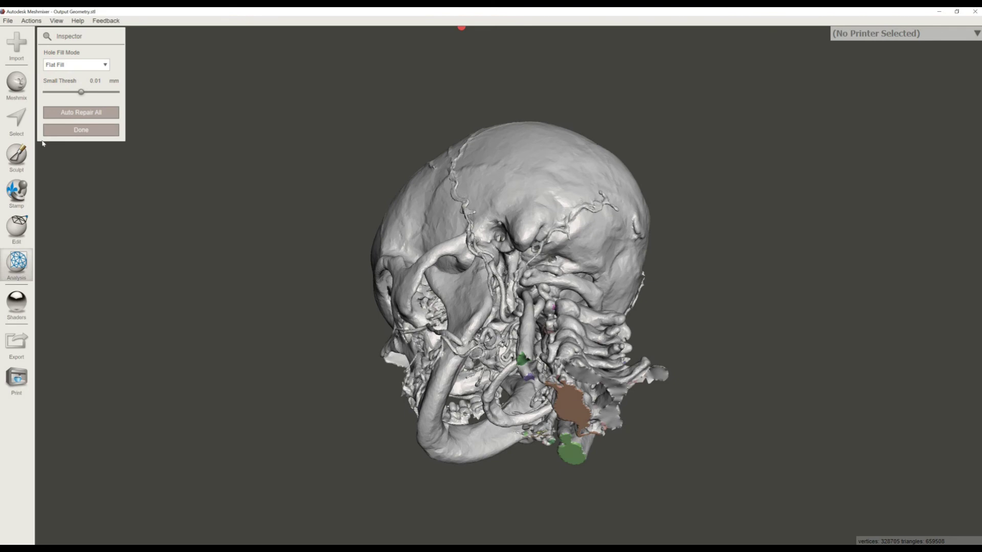
pyautogui.click(81, 129)
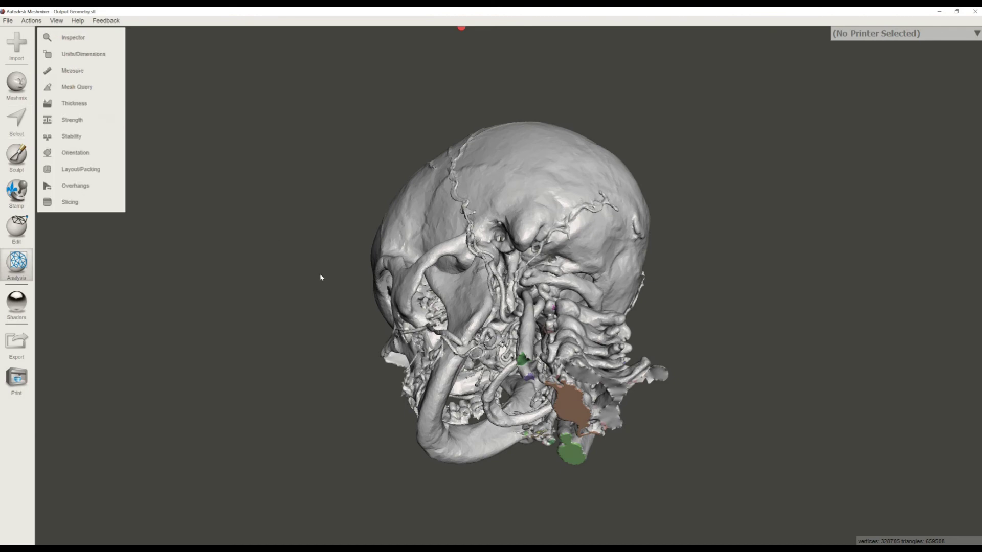
pyautogui.moveTo(329, 274); pyautogui.dragTo(437, 317, button='right')
pyautogui.scroll(-2, 437, 317)
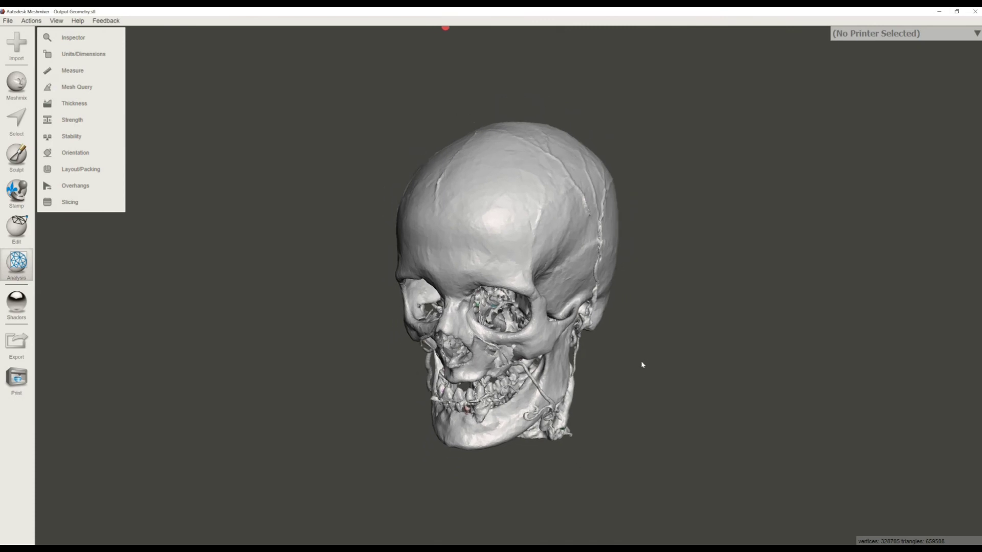
pyautogui.moveTo(642, 364); pyautogui.dragTo(860, 370, button='right')
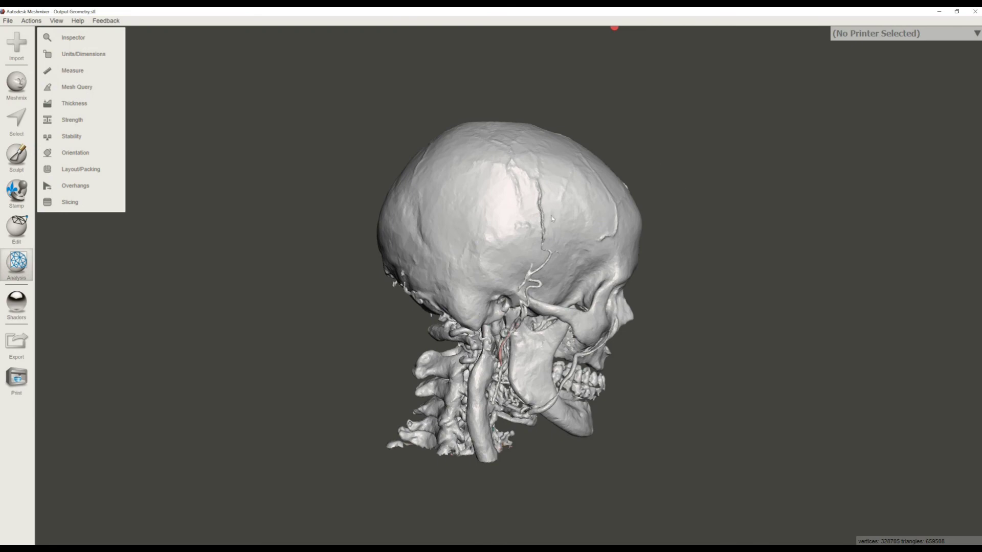
pyautogui.moveTo(552, 219); pyautogui.dragTo(566, 240, button='right')
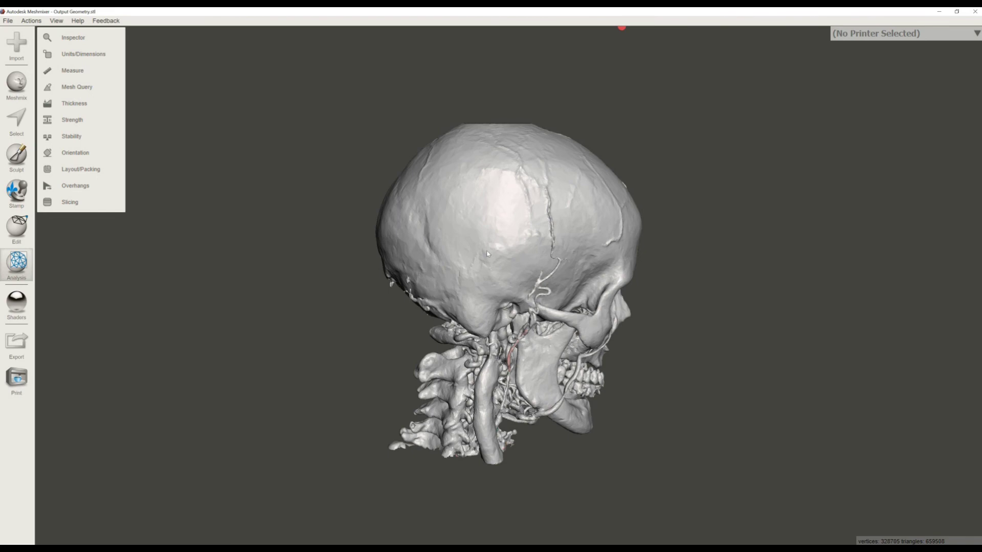
# Open Plane Cut on the whole skull and raise the plane to the upper cranium
pyautogui.hotkey('ctrl', 'a')
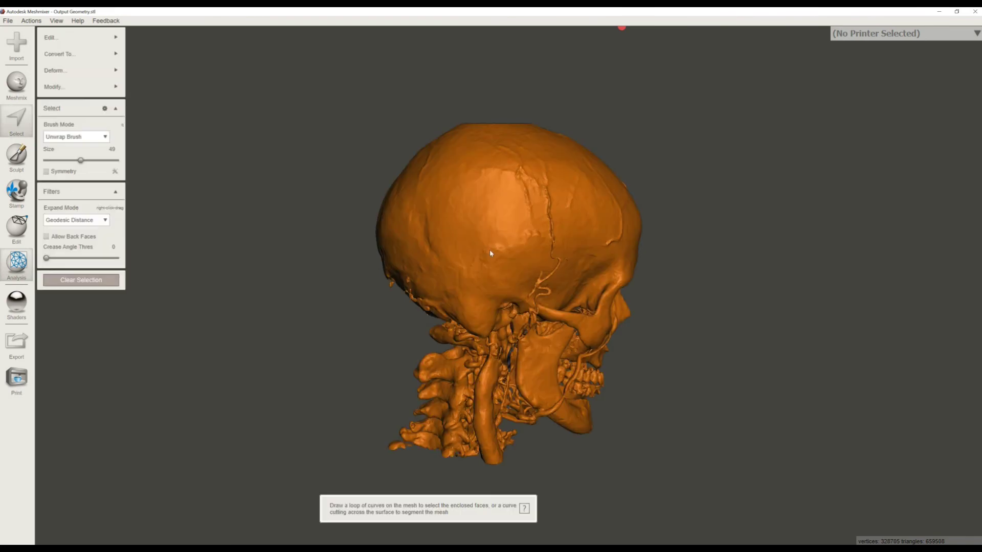
pyautogui.moveTo(112, 39)
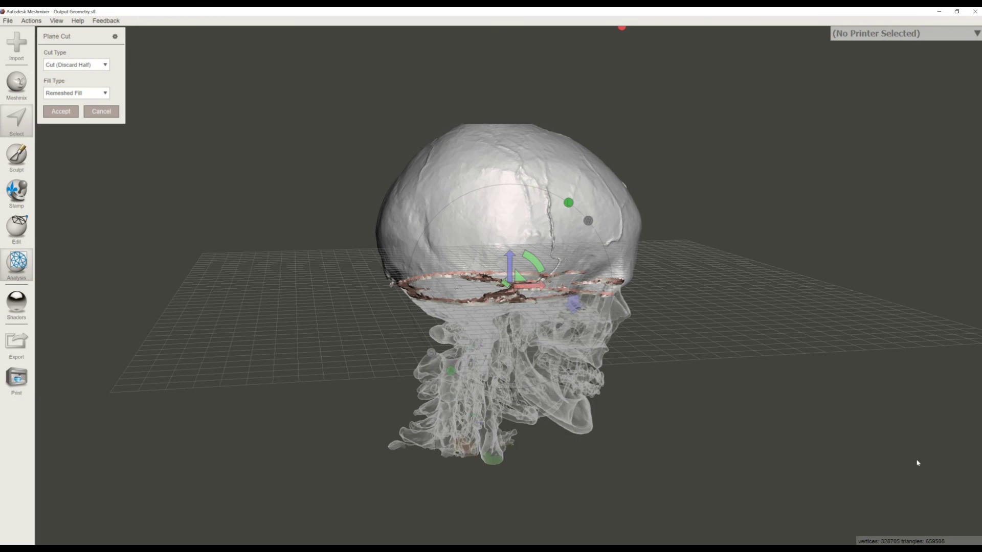
pyautogui.moveTo(765, 405); pyautogui.dragTo(738, 390, button='right')
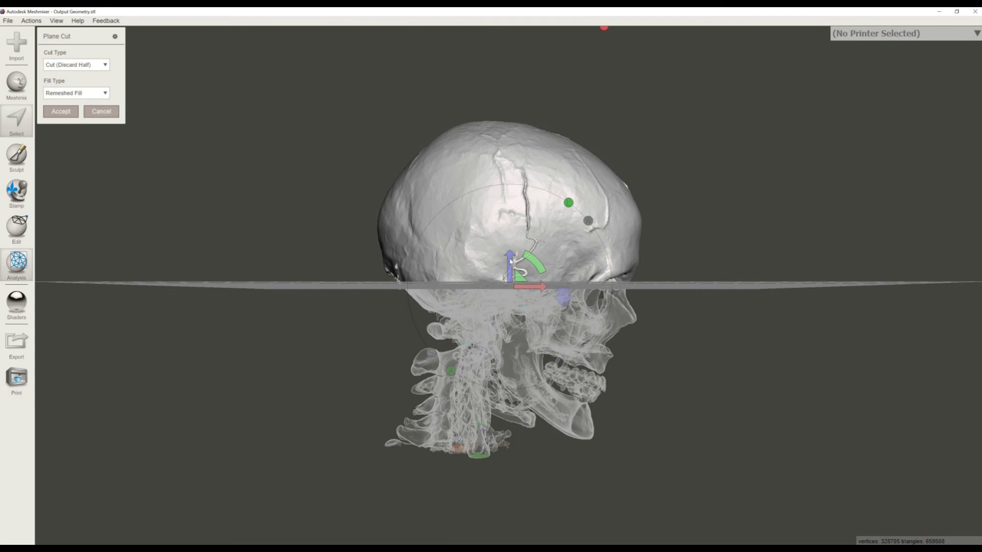
pyautogui.moveTo(510, 262); pyautogui.dragTo(510, 258)
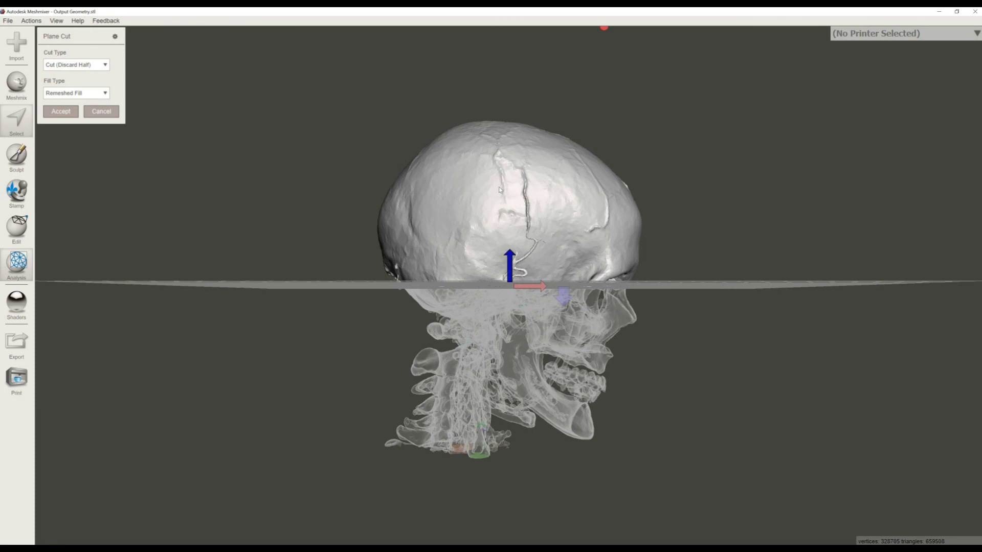
pyautogui.moveTo(499, 190); pyautogui.dragTo(497, 166)
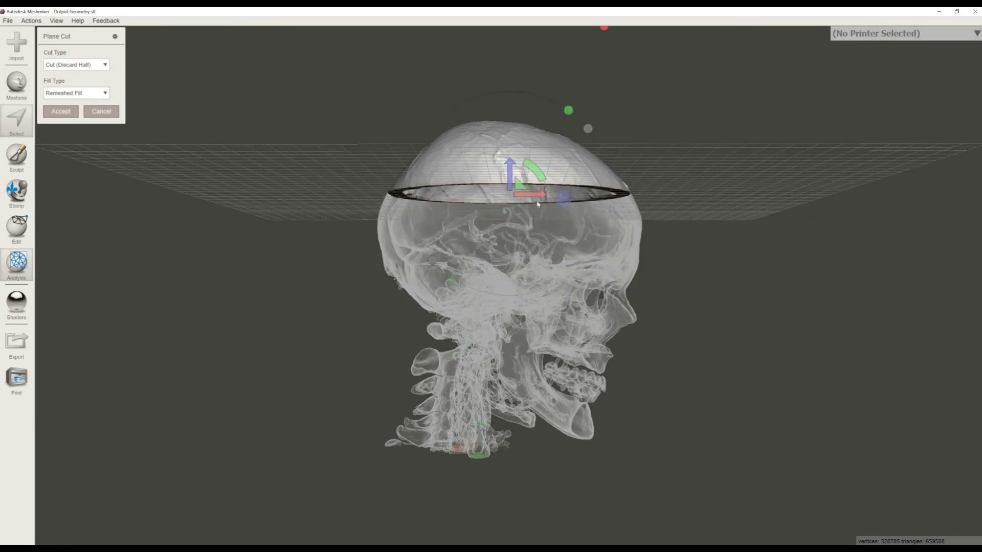
pyautogui.moveTo(654, 301); pyautogui.dragTo(660, 305, button='right')
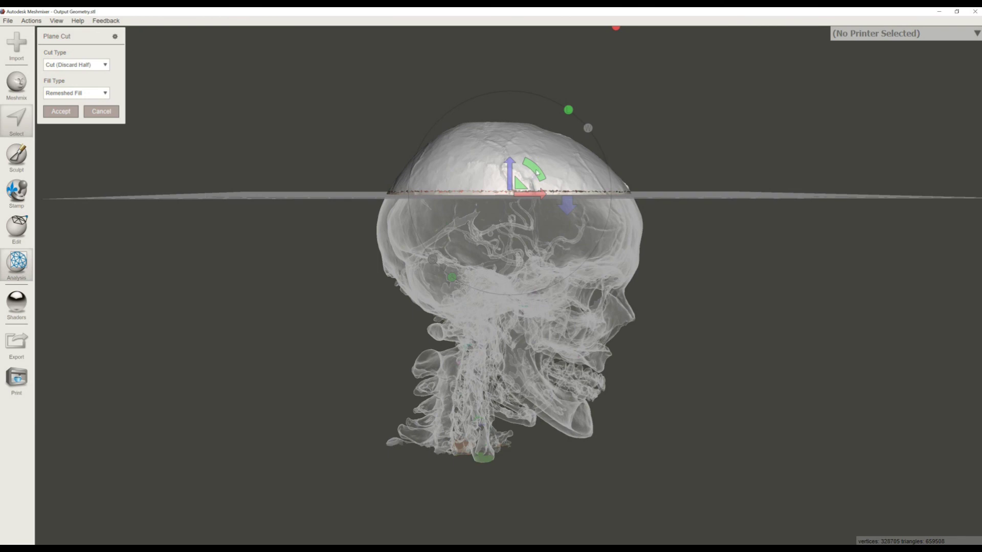
pyautogui.moveTo(534, 167); pyautogui.dragTo(458, 261)
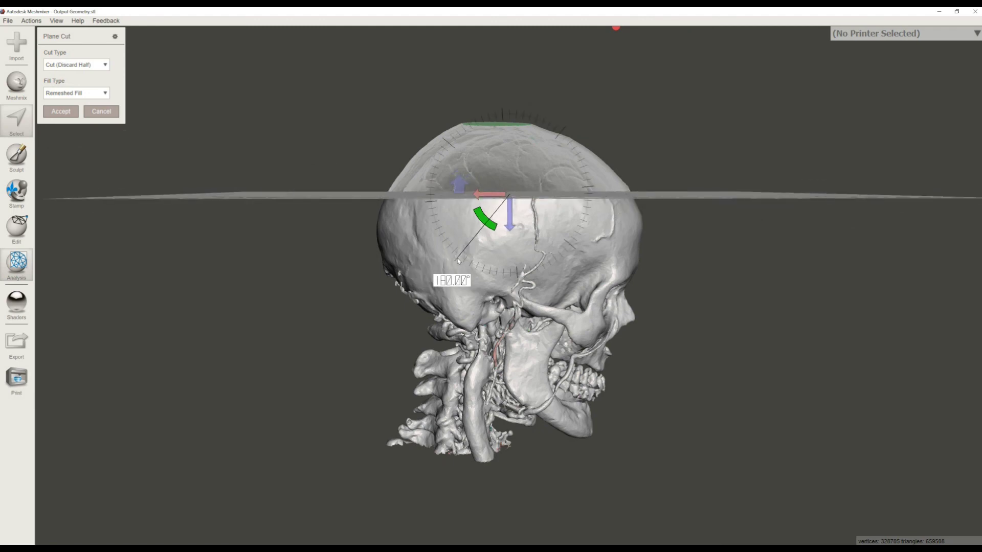
# Rotate the cut plane 180° and accept the cut, removing the skull cap
pyautogui.moveTo(459, 261); pyautogui.dragTo(457, 259)
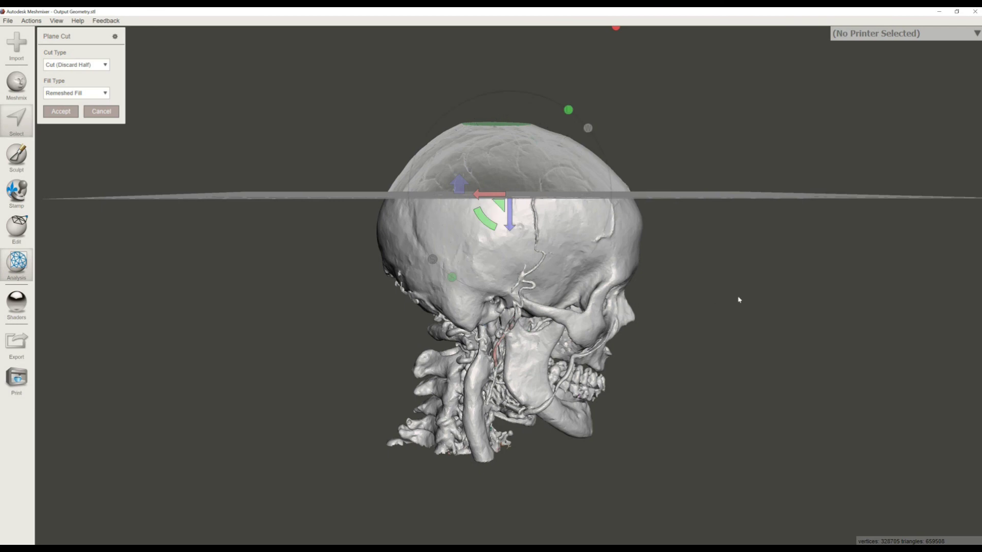
pyautogui.moveTo(738, 312); pyautogui.dragTo(706, 334, button='right')
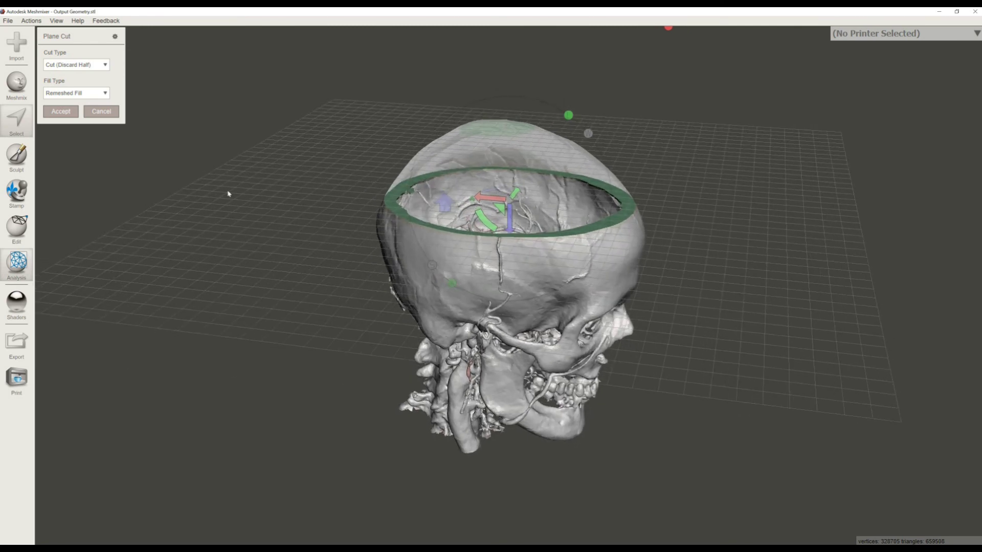
pyautogui.click(61, 112)
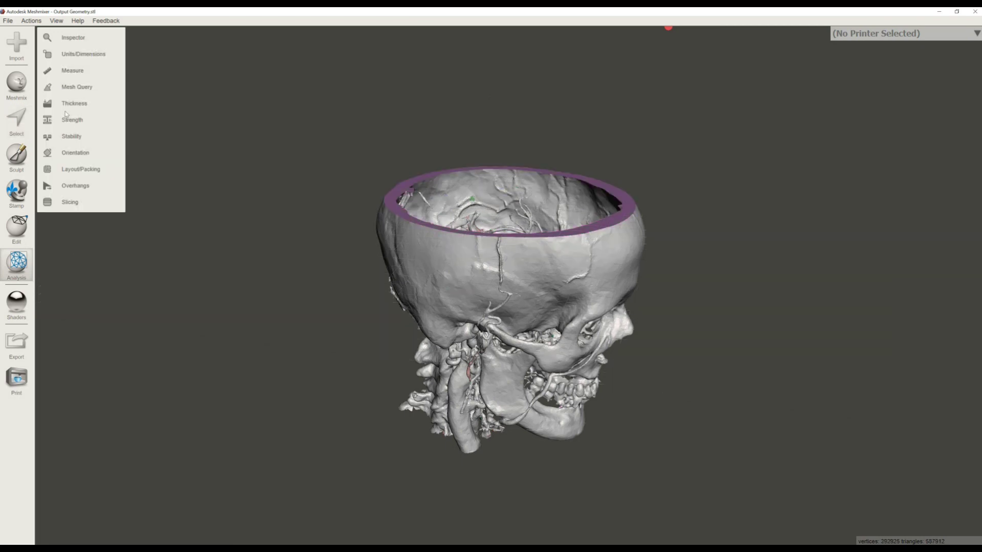
pyautogui.moveTo(714, 282); pyautogui.dragTo(632, 278, button='right')
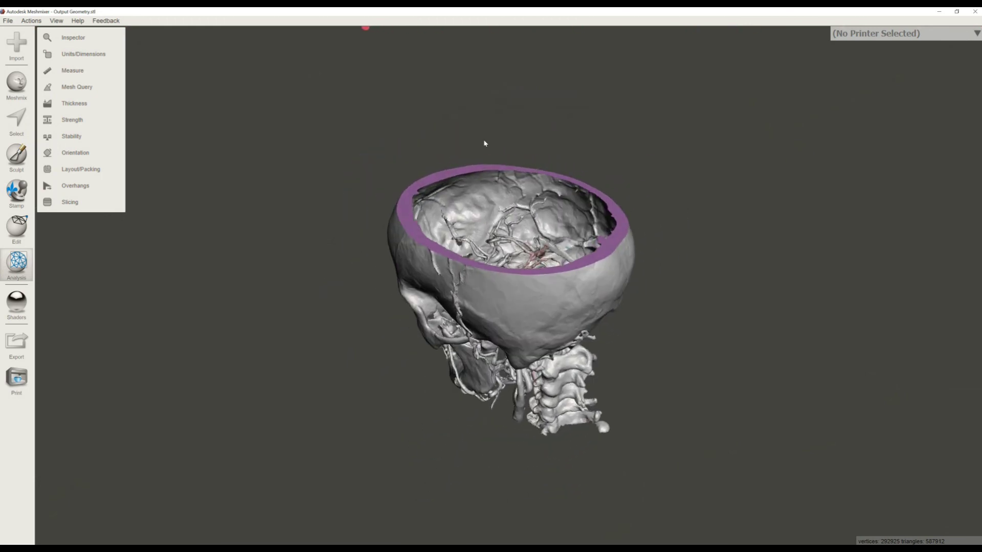
pyautogui.click(8, 21)
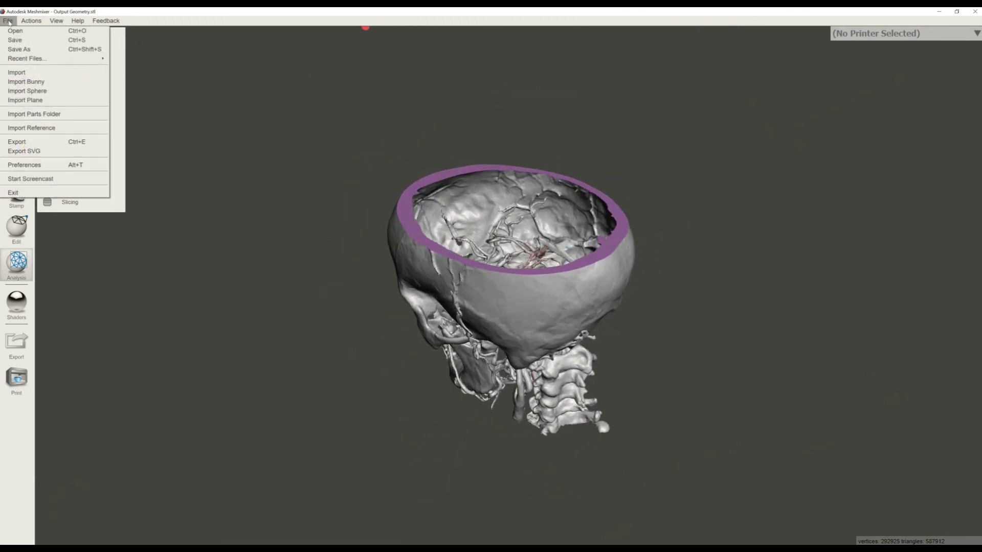
# Export the mesh to Downloads as 'Meshmixer final model' in STL Binary format
pyautogui.click(23, 143)
pyautogui.moveTo(179, 24); pyautogui.dragTo(548, 240)
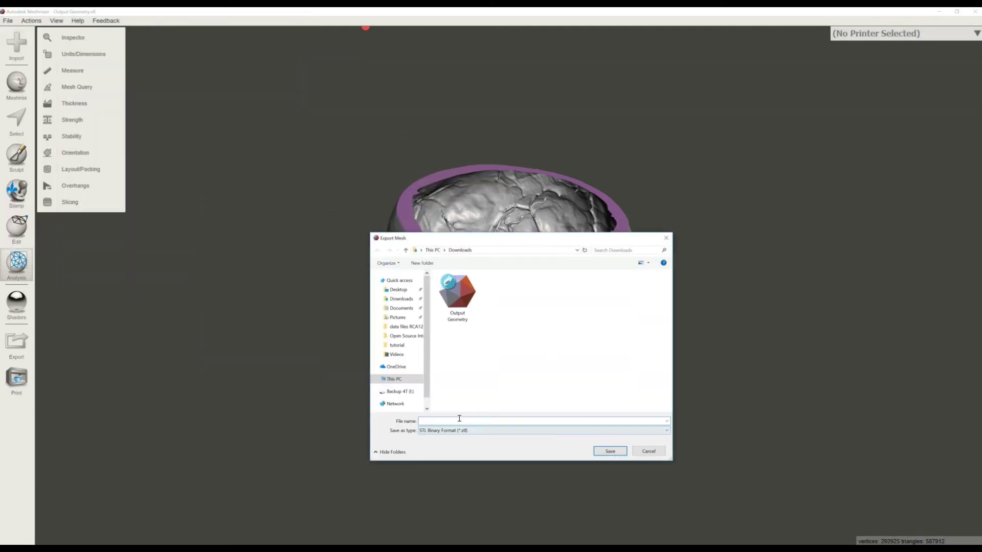
pyautogui.write('Meshmixer final model')
pyautogui.click(603, 452)
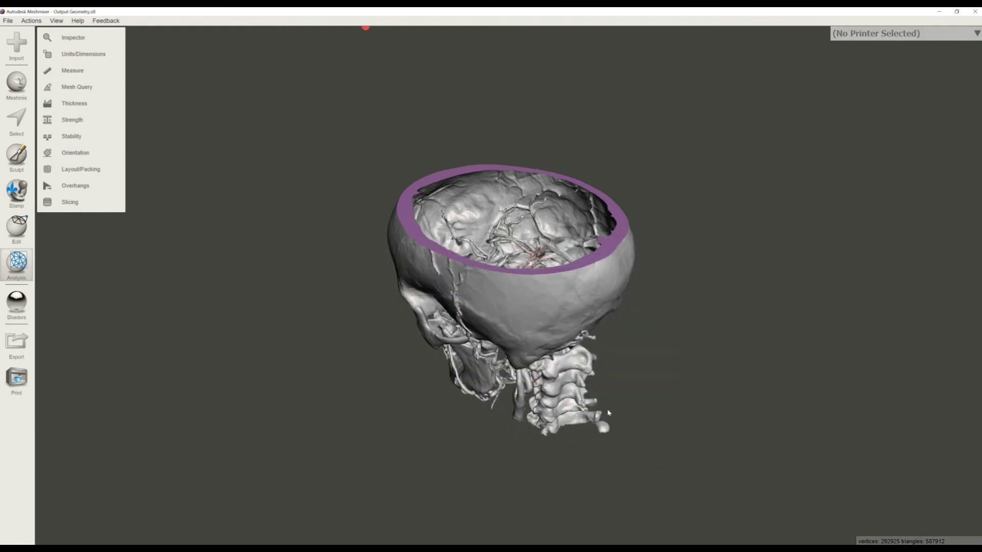
pyautogui.moveTo(633, 341); pyautogui.dragTo(904, 84, button='right')
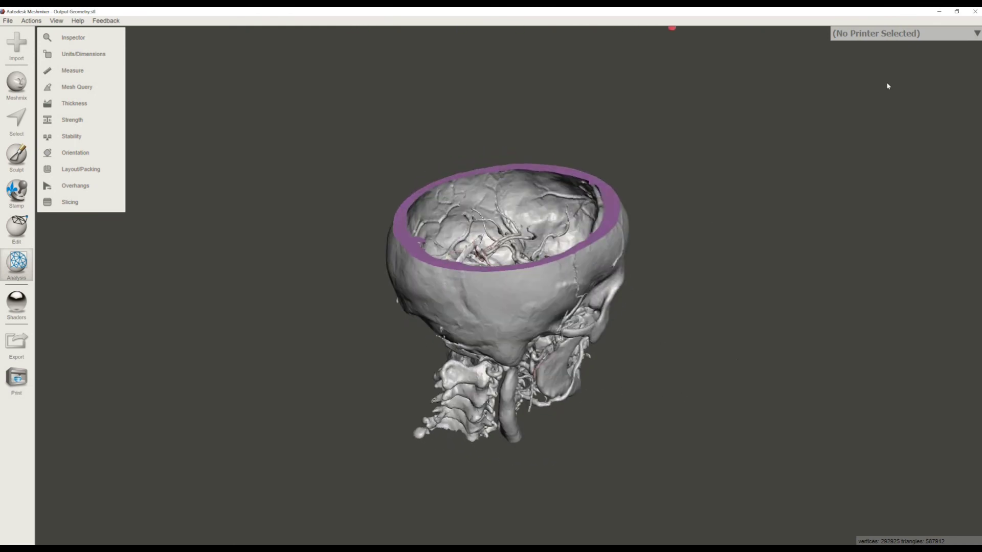
pyautogui.click(938, 11)
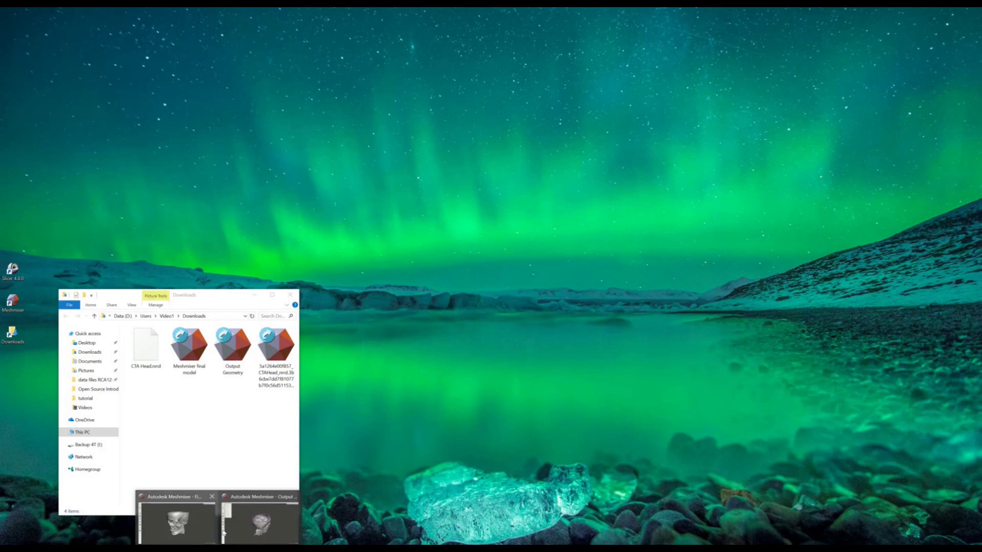
pyautogui.click(258, 519)
pyautogui.moveTo(617, 362); pyautogui.dragTo(595, 301, button='right')
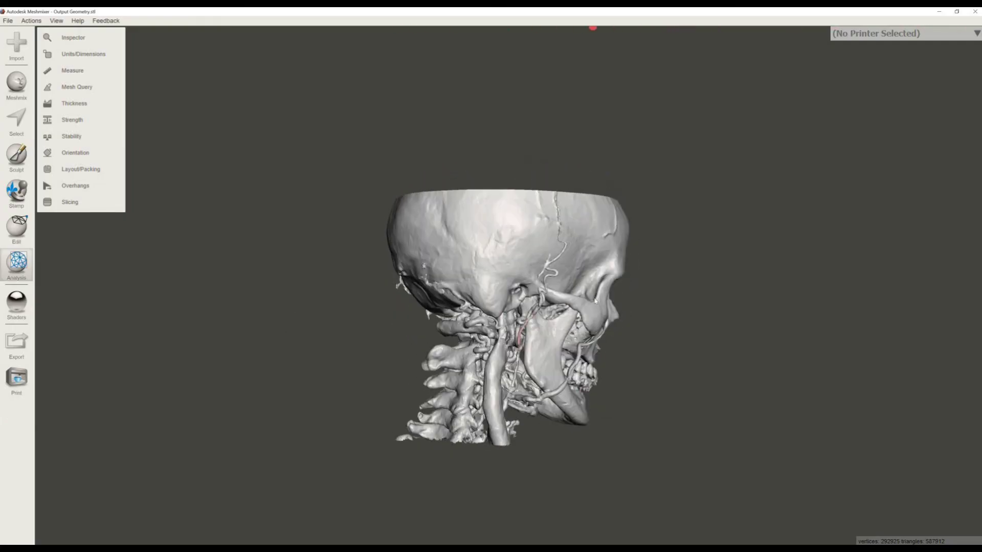
pyautogui.moveTo(298, 290); pyautogui.dragTo(584, 349, button='right')
pyautogui.moveTo(342, 336); pyautogui.dragTo(339, 359, button='right')
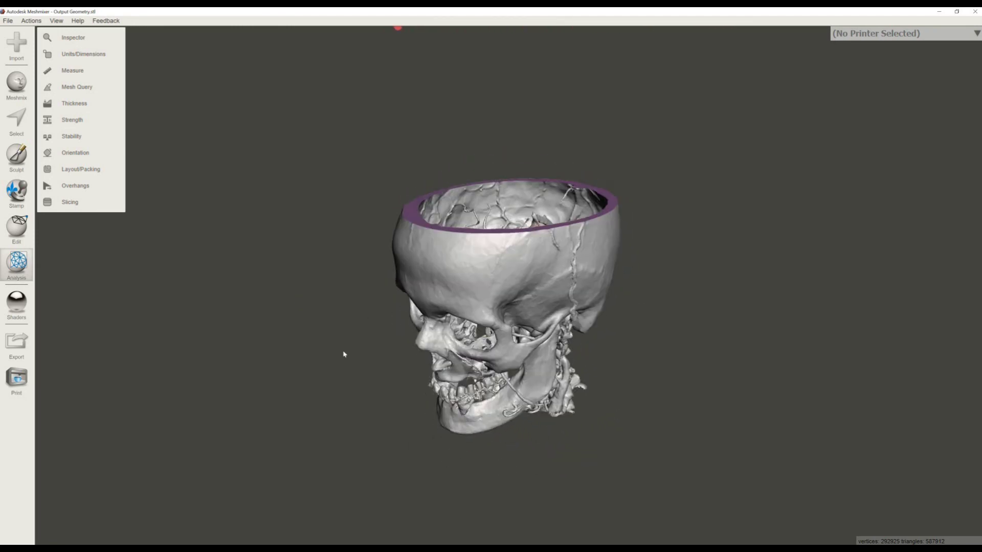
pyautogui.hotkey('alt', 'Tab')
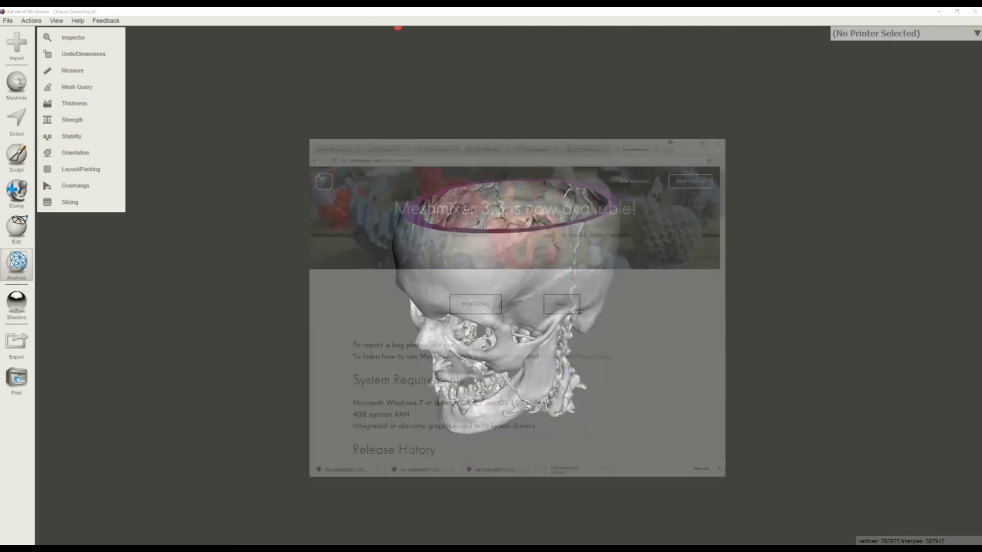
pyautogui.click(381, 65)
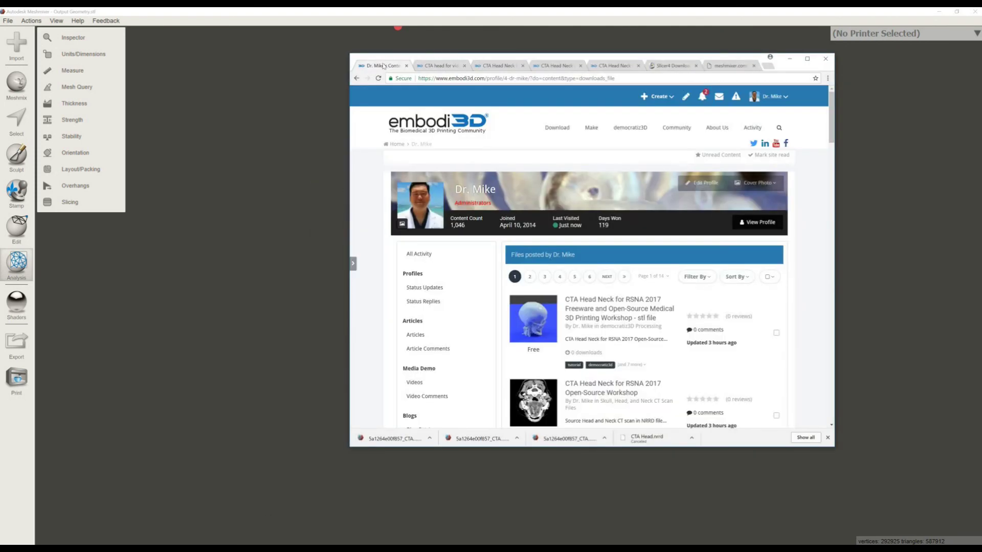
pyautogui.click(441, 65)
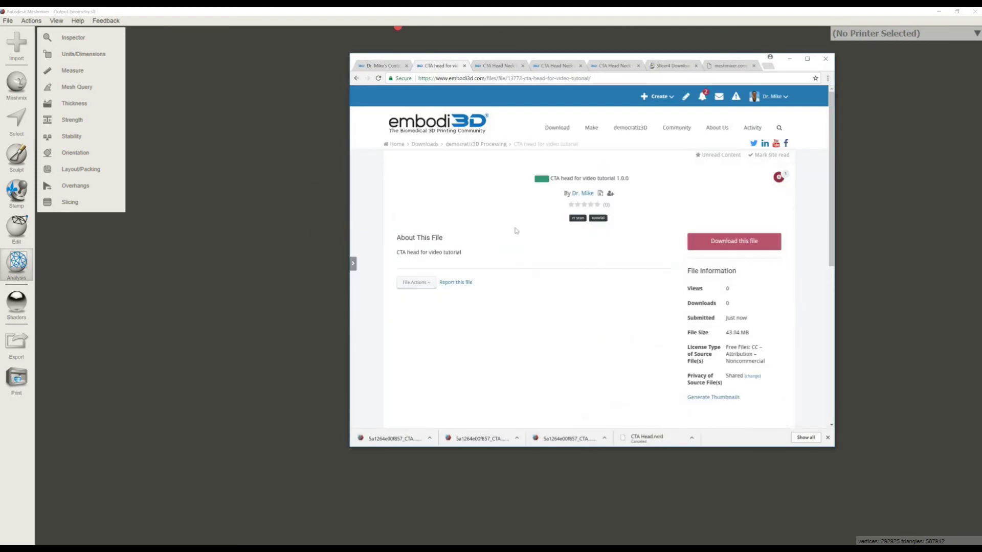
pyautogui.click(502, 65)
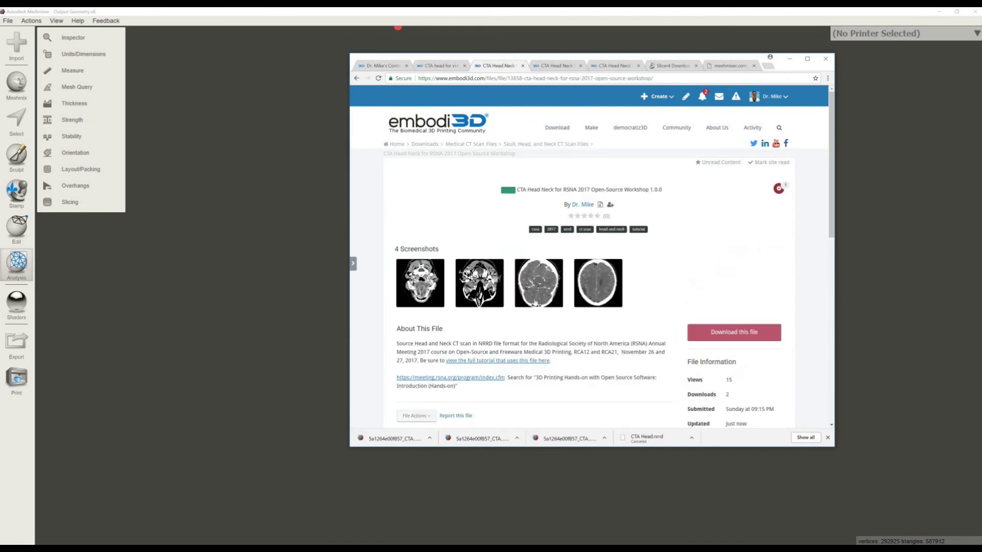
pyautogui.click(287, 266)
pyautogui.moveTo(287, 265); pyautogui.dragTo(689, 321, button='right')
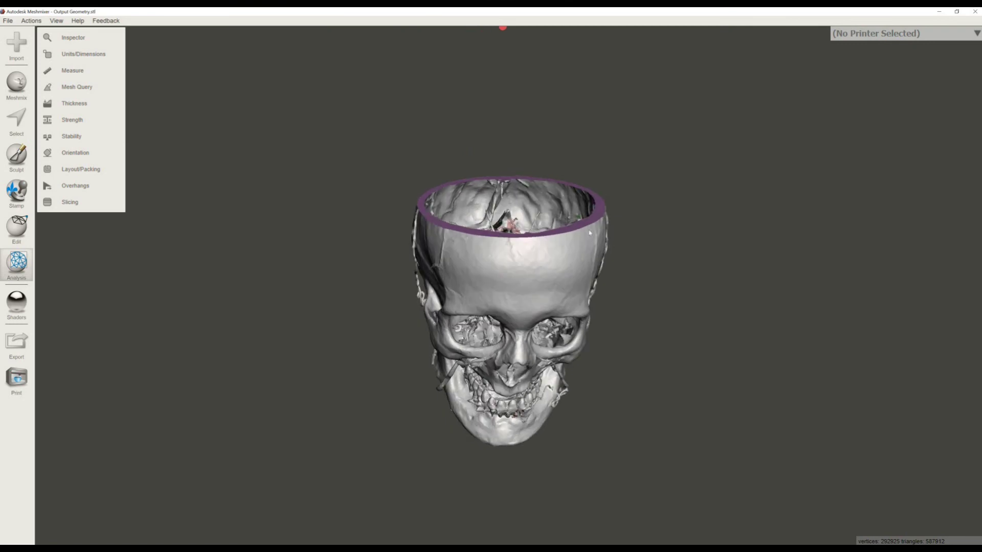
pyautogui.moveTo(353, 238); pyautogui.dragTo(379, 291, button='right')
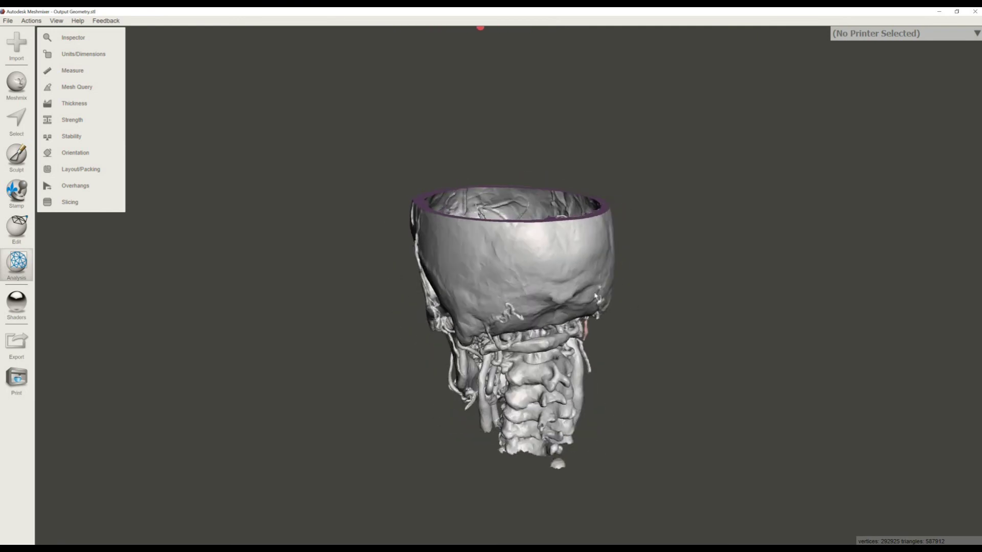
pyautogui.moveTo(734, 323)
pyautogui.mouseDown(button='right')
pyautogui.moveTo(635, 353)
pyautogui.moveTo(318, 317)
pyautogui.moveTo(344, 276)
pyautogui.moveTo(693, 245)
pyautogui.moveTo(750, 318)
pyautogui.mouseUp(button='right')
pyautogui.moveTo(327, 346); pyautogui.dragTo(534, 337, button='right')
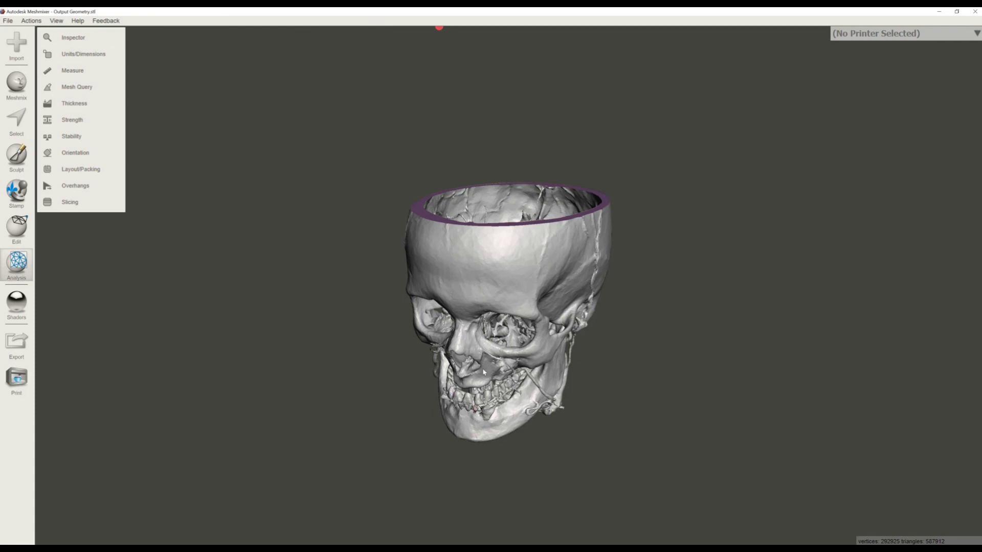
pyautogui.moveTo(329, 359); pyautogui.dragTo(520, 338, button='right')
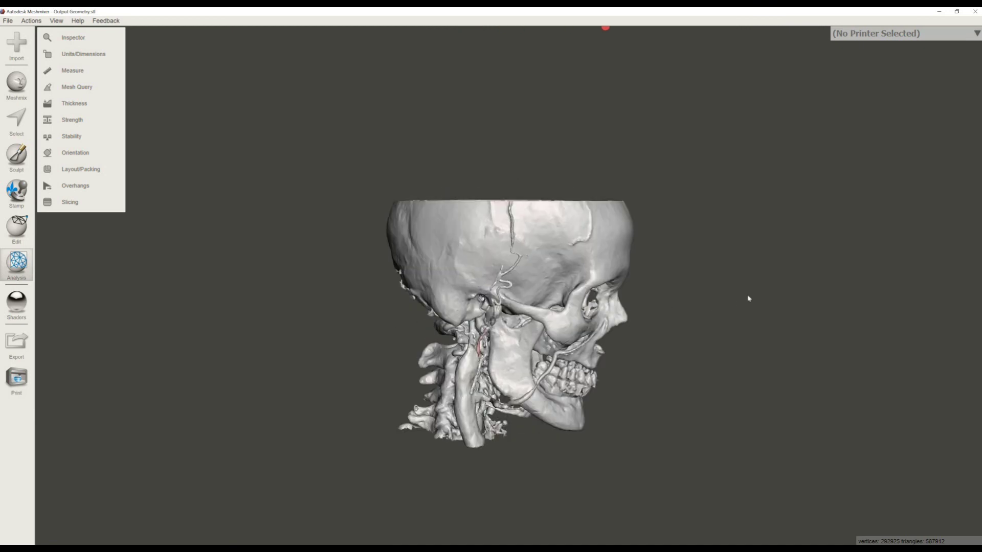